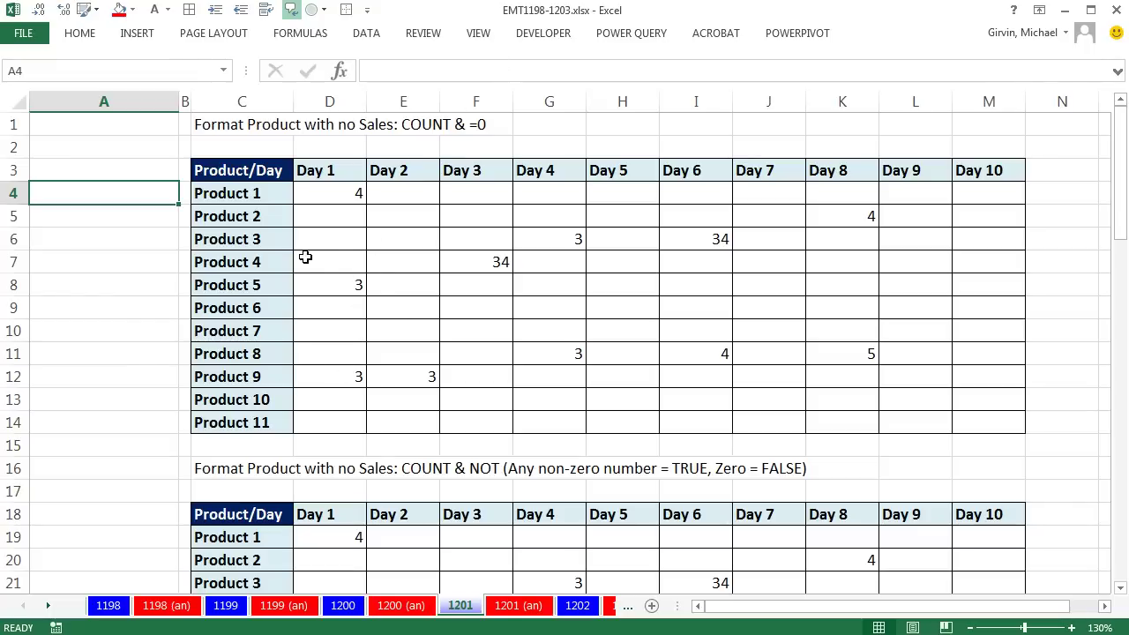
# - Review the product names in column C and Product 6's empty sales row D9:M9
pyautogui.moveTo(253, 194); pyautogui.dragTo(260, 420)
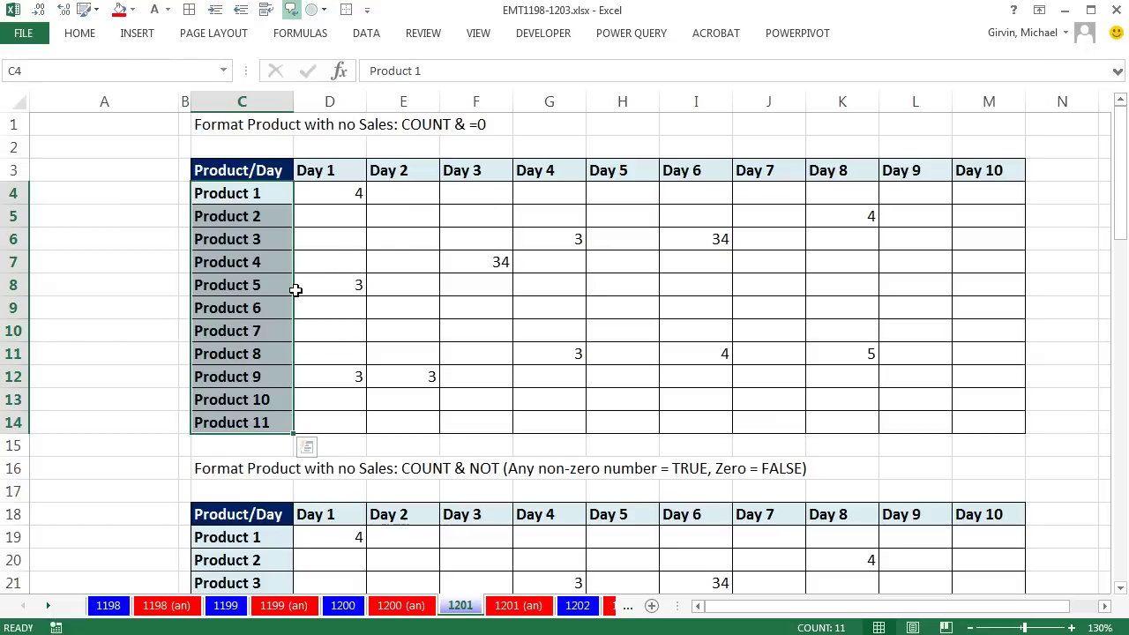
pyautogui.moveTo(327, 312); pyautogui.dragTo(983, 314)
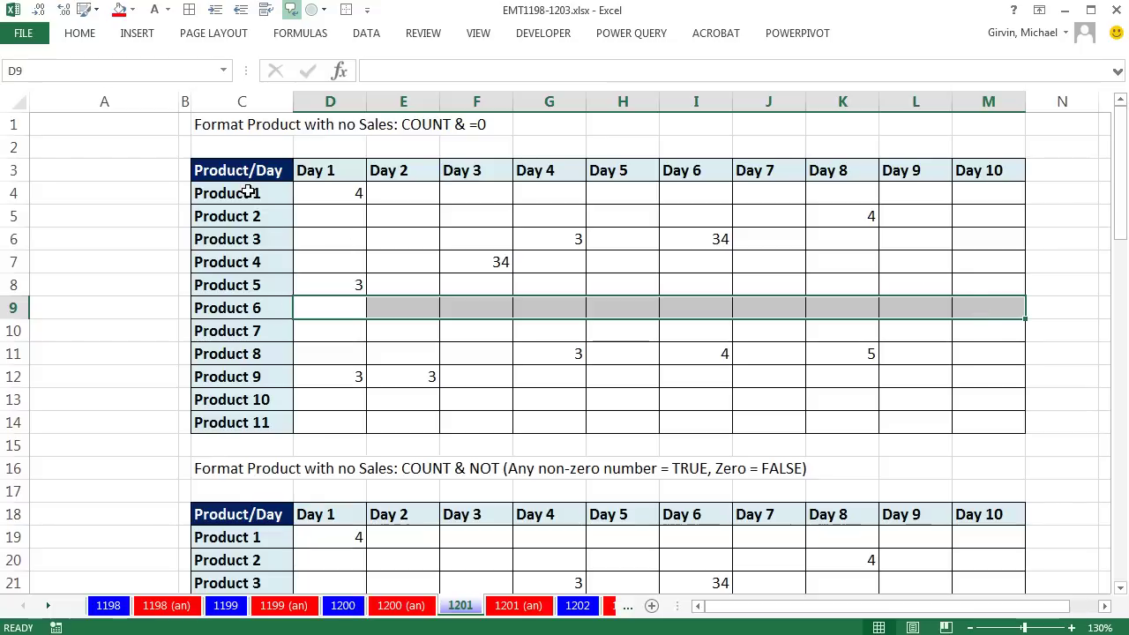
pyautogui.moveTo(249, 192); pyautogui.dragTo(265, 417)
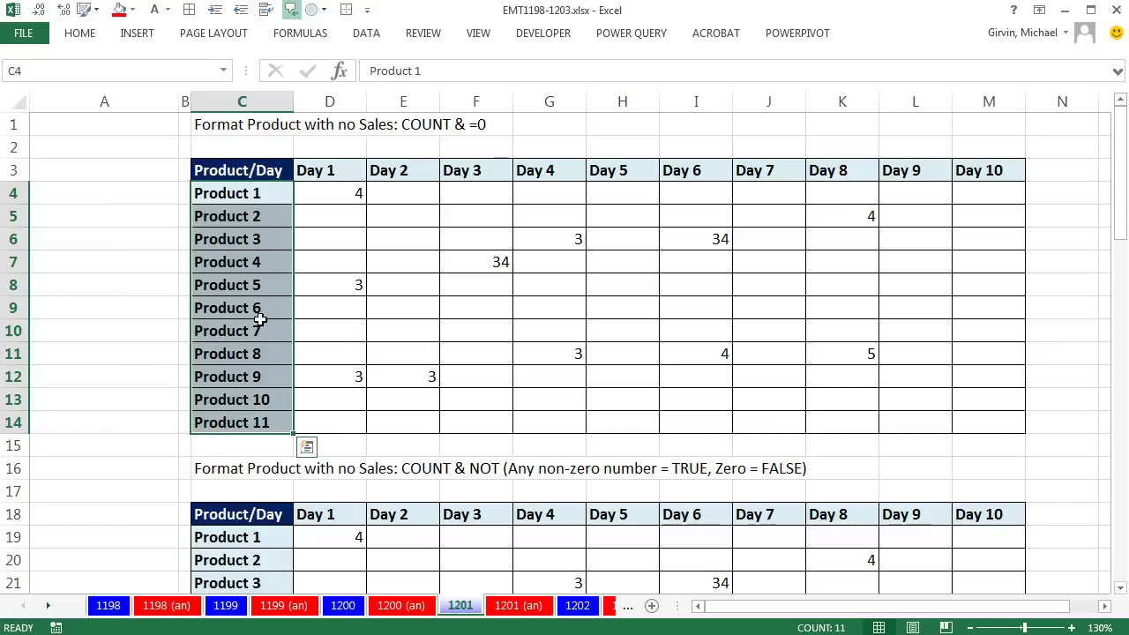
# - Enter =COUNT(D4:M4) in A4 and fill it down to A14
pyautogui.click(135, 192)
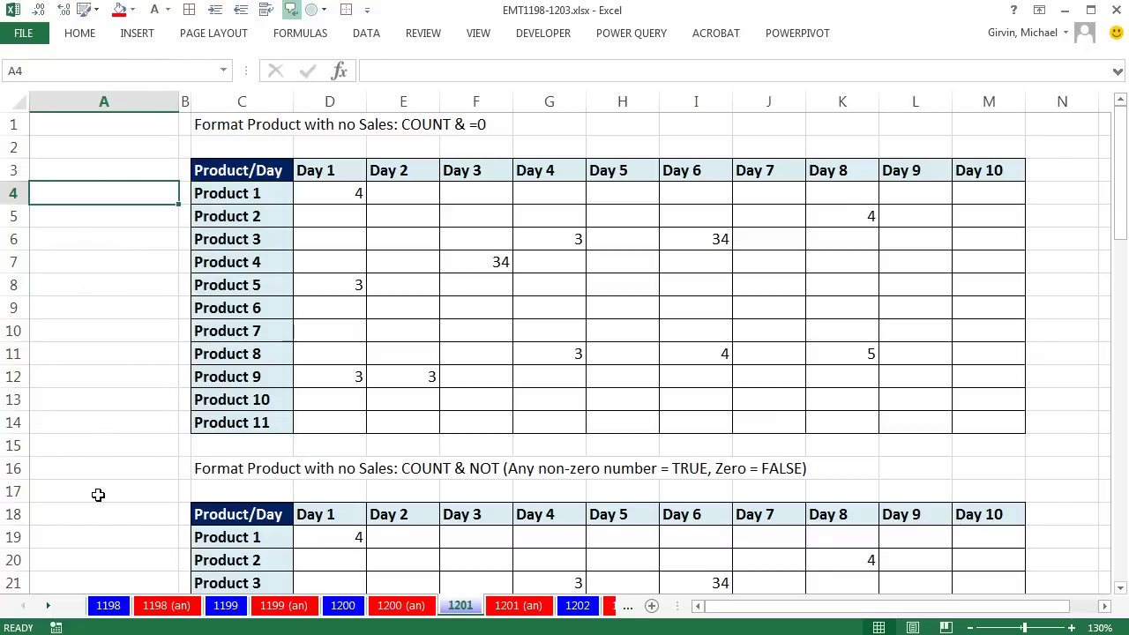
pyautogui.write('=COUNT(')
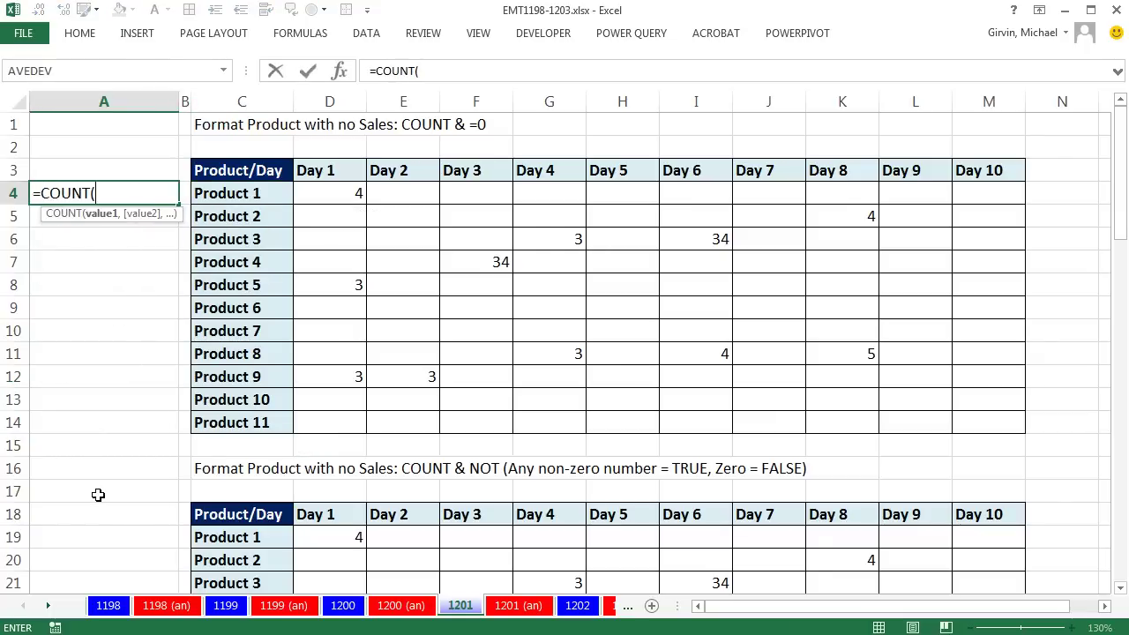
pyautogui.moveTo(336, 196); pyautogui.dragTo(982, 194)
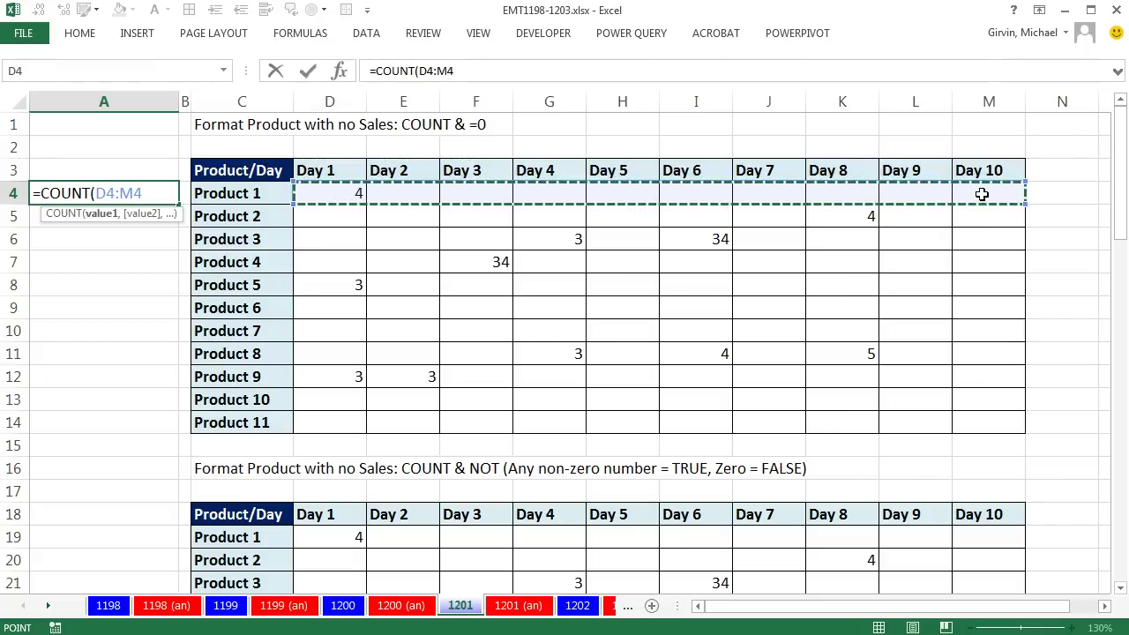
pyautogui.write(')')
pyautogui.hotkey('ctrl', 'Return')
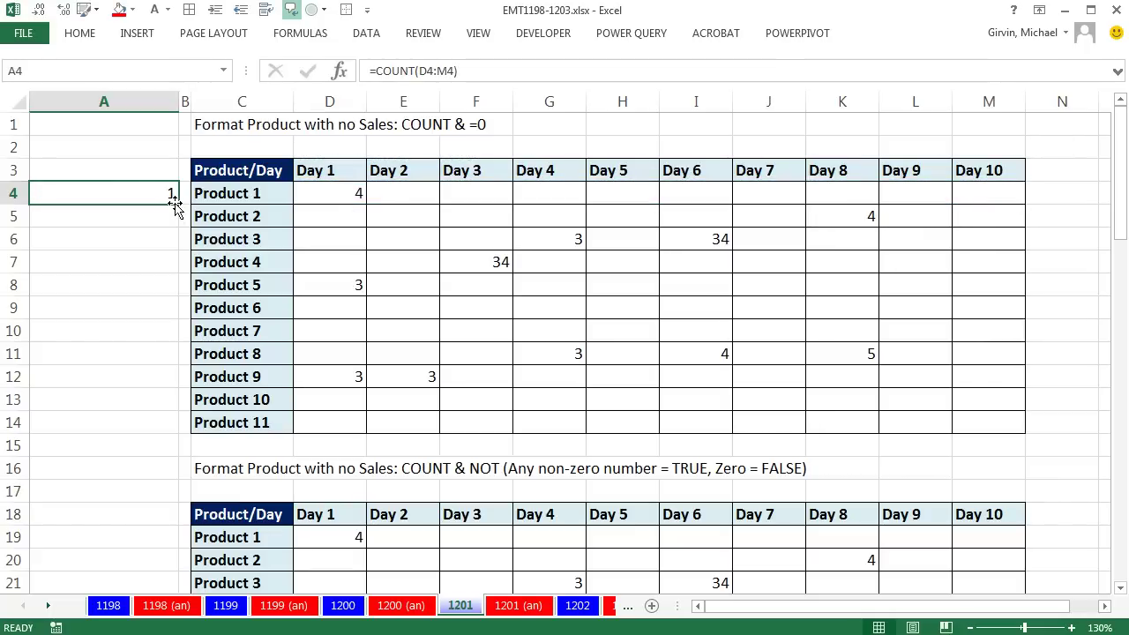
pyautogui.moveTo(178, 207); pyautogui.dragTo(188, 443)
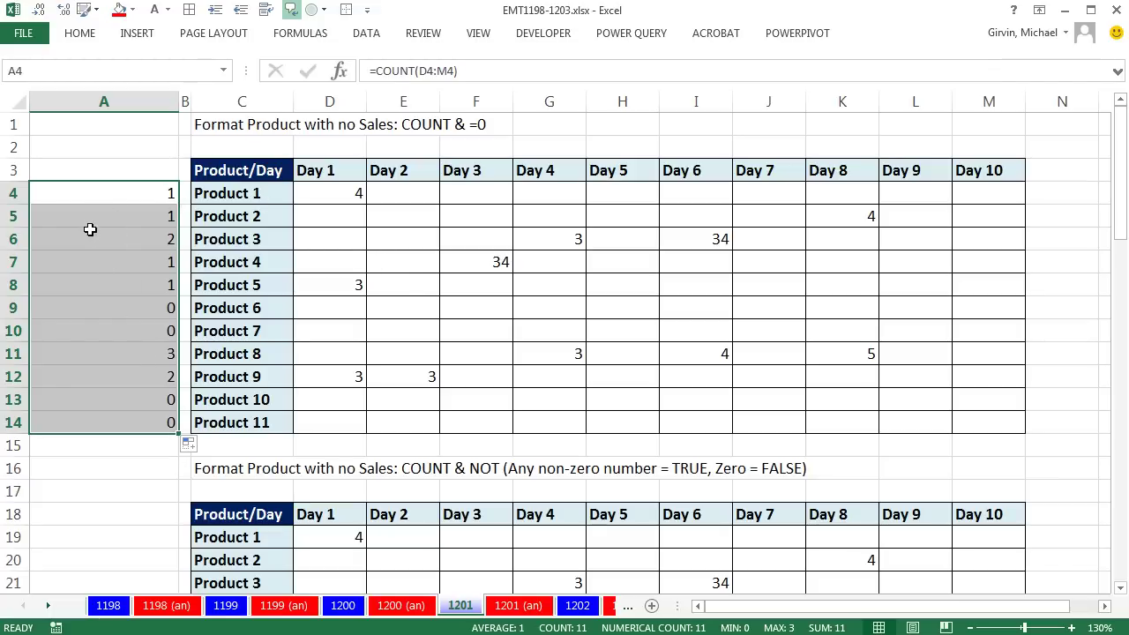
# - Append =0 so A4:A14 all hold =COUNT(D4:M4)=0
pyautogui.press('F2')
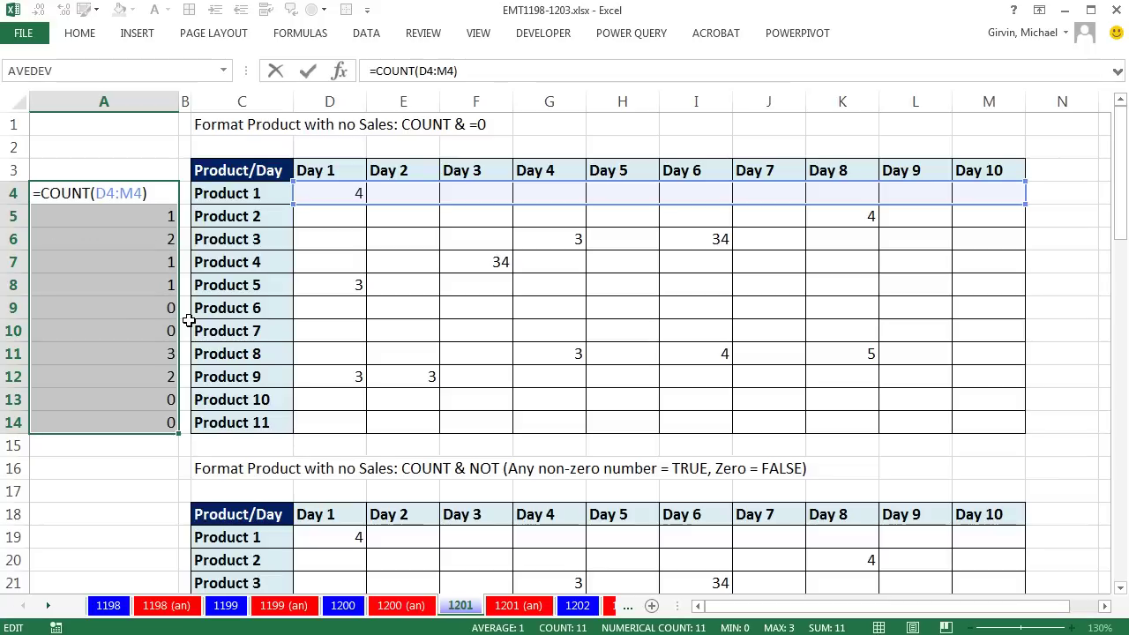
pyautogui.write('=0')
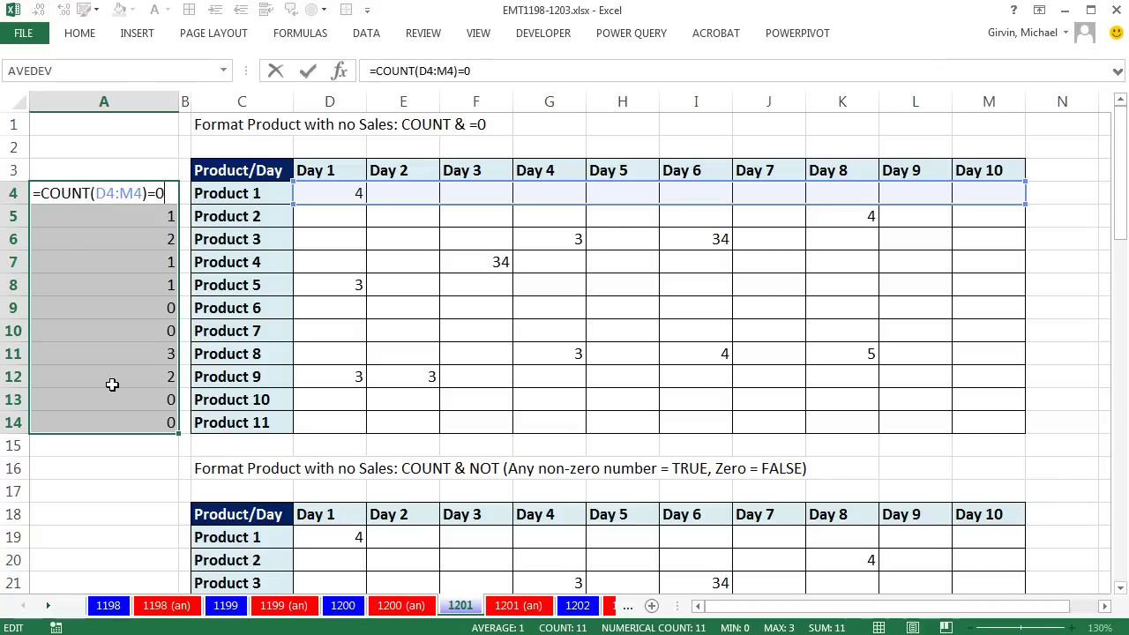
pyautogui.hotkey('ctrl', 'Return')
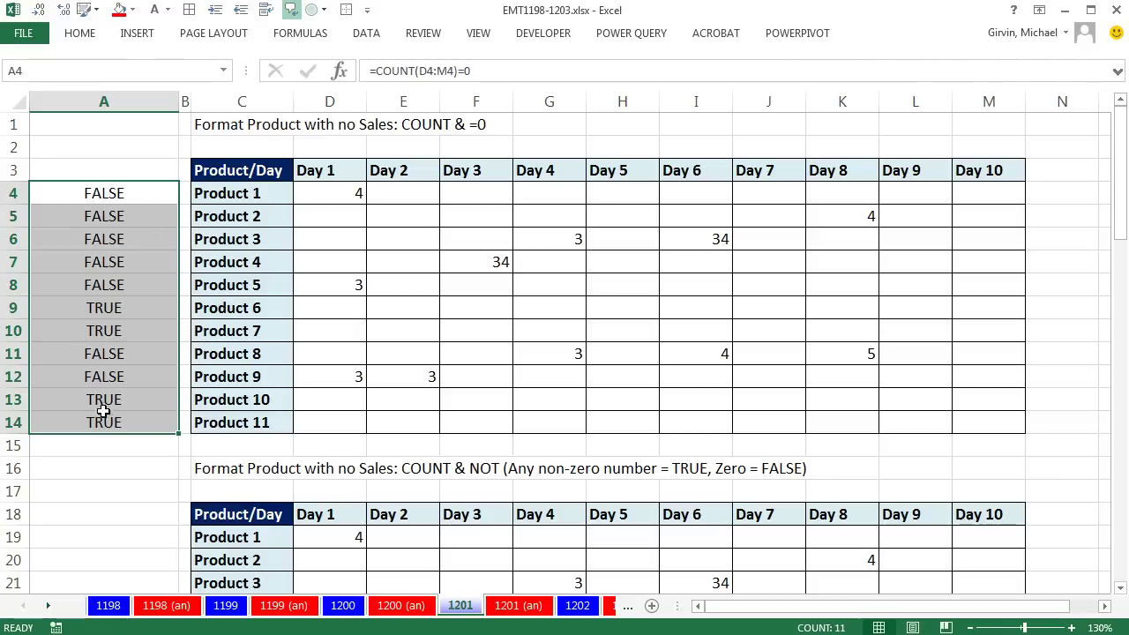
# - Copy the =COUNT(D4:M4)=0 formula text from A4 without changing the cell
pyautogui.doubleClick(124, 193)
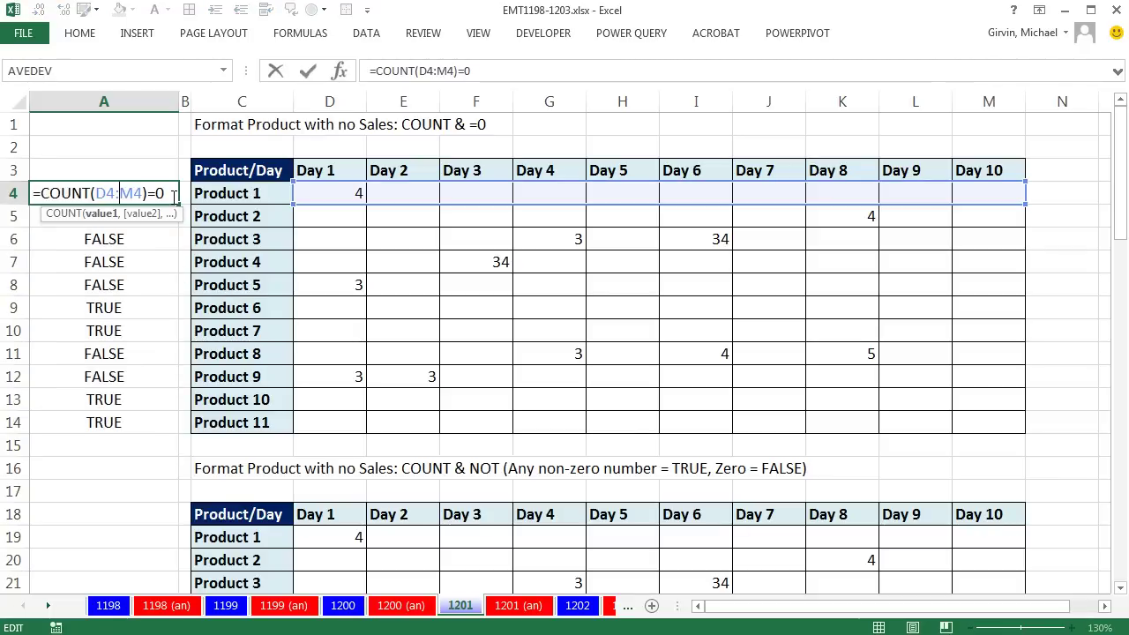
pyautogui.moveTo(174, 196); pyautogui.dragTo(32, 193)
pyautogui.hotkey('ctrl', 'c')
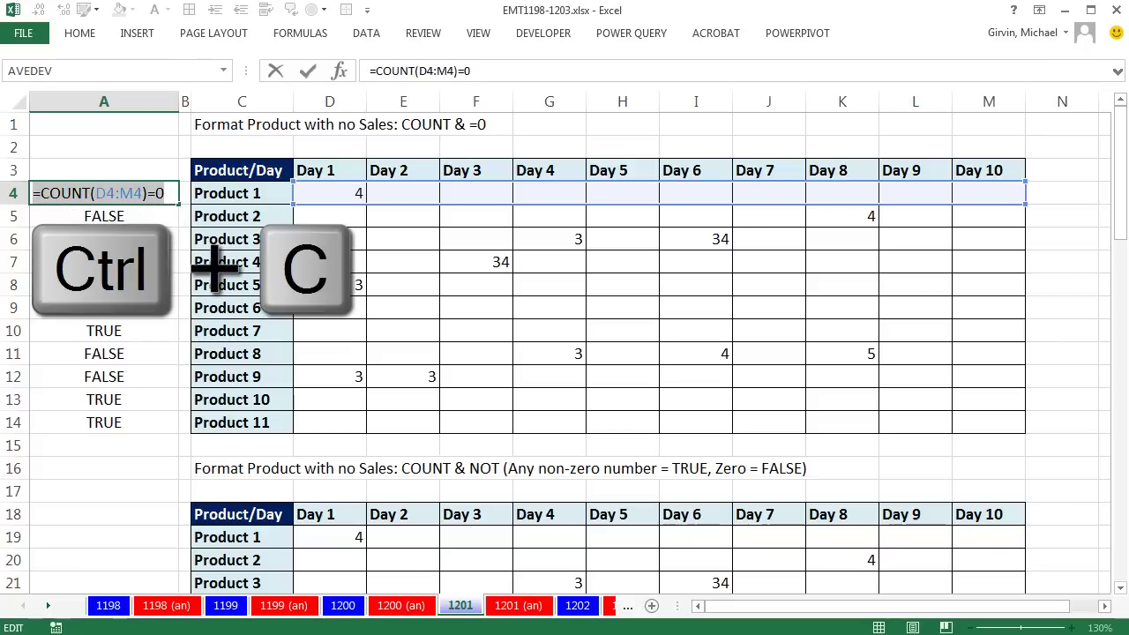
pyautogui.press('Escape')
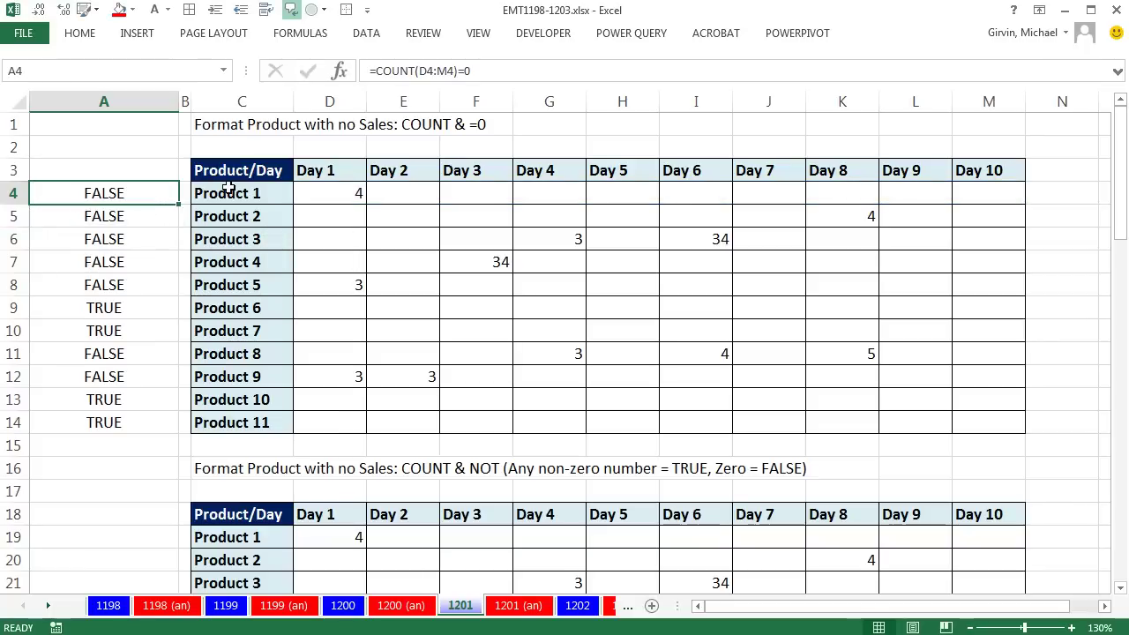
# - Select the product names C4:C14 and start a new conditional formatting rule
pyautogui.moveTo(235, 194); pyautogui.dragTo(239, 415)
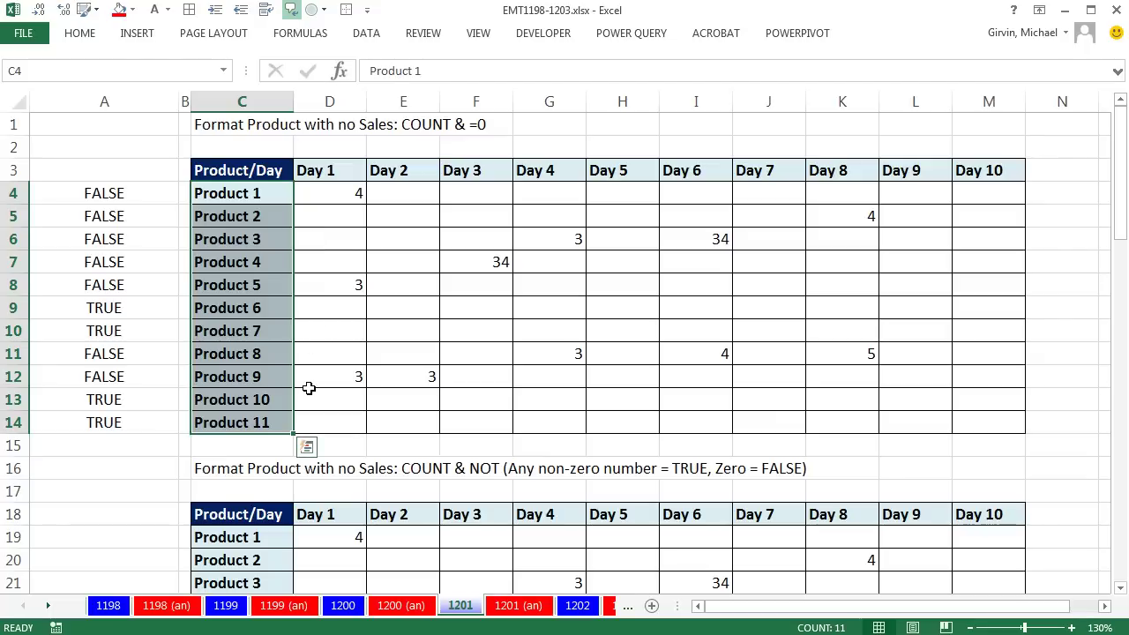
pyautogui.click(78, 33)
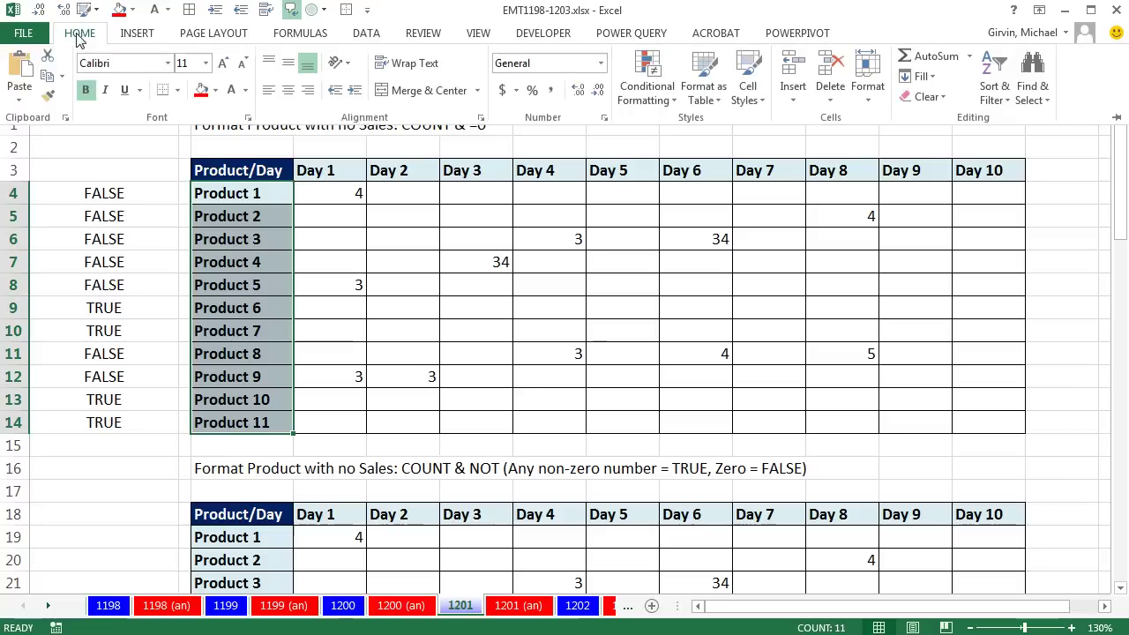
pyautogui.click(672, 100)
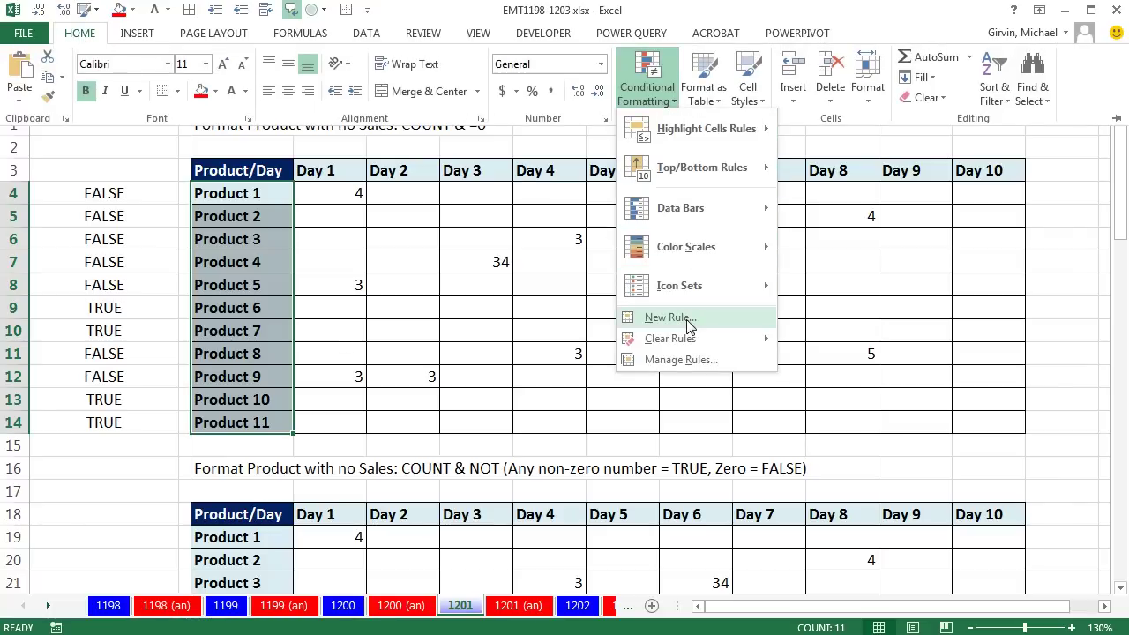
pyautogui.press('Escape')
pyautogui.press('Escape')
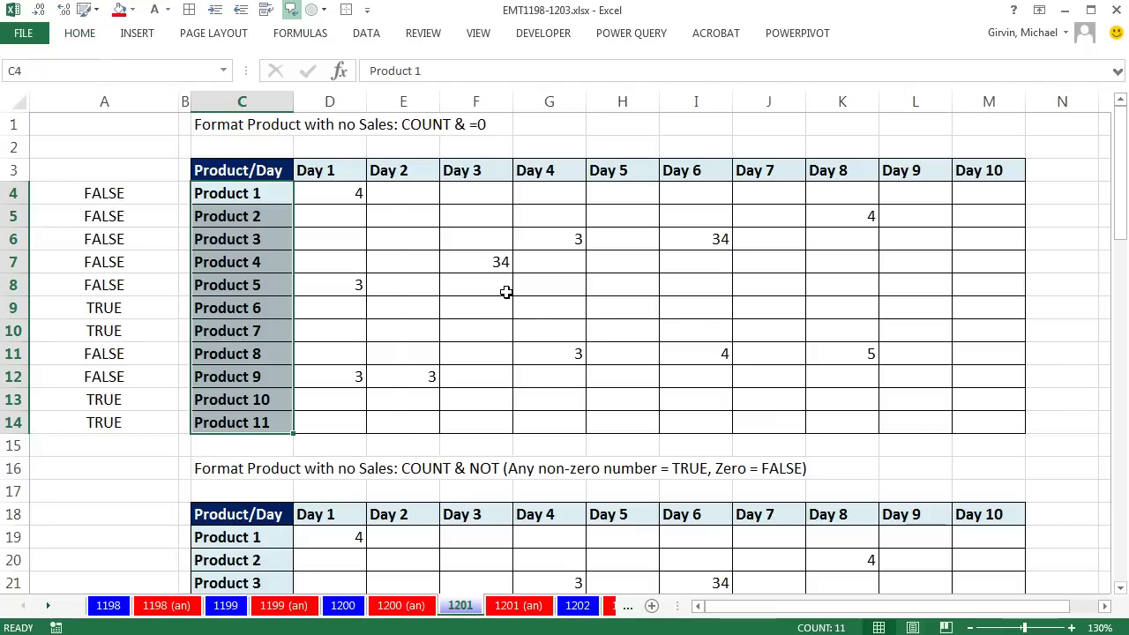
pyautogui.press('alt')
pyautogui.press('h')
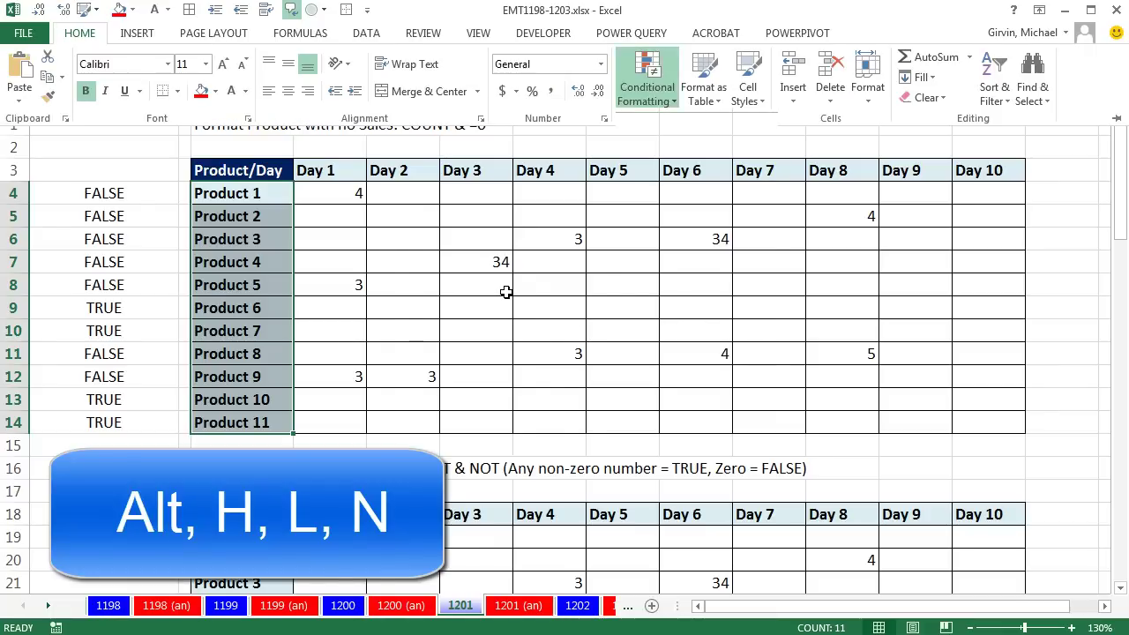
pyautogui.press('l')
pyautogui.press('n')
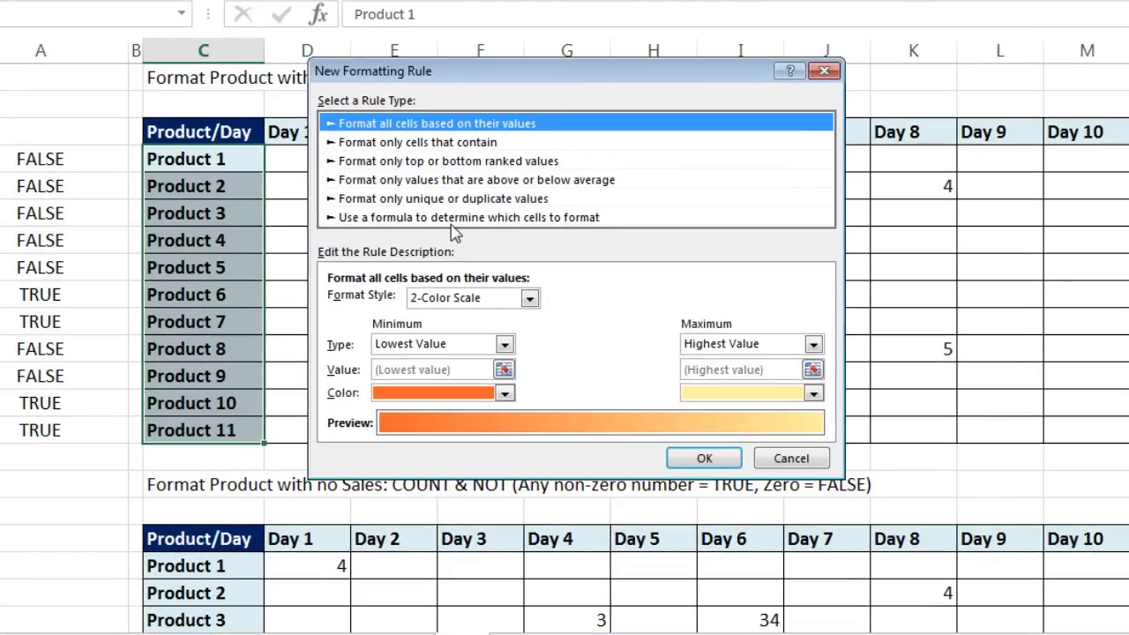
# - Choose a formula-based rule with the pasted condition =COUNT(D4:M4)=0
pyautogui.click(397, 219)
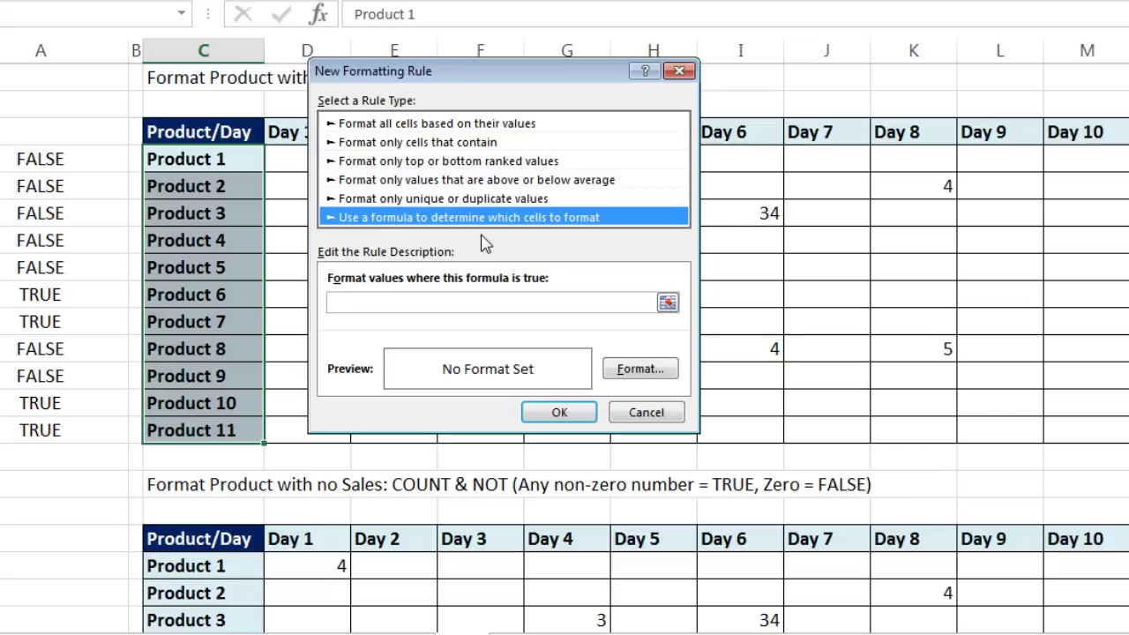
pyautogui.click(438, 300)
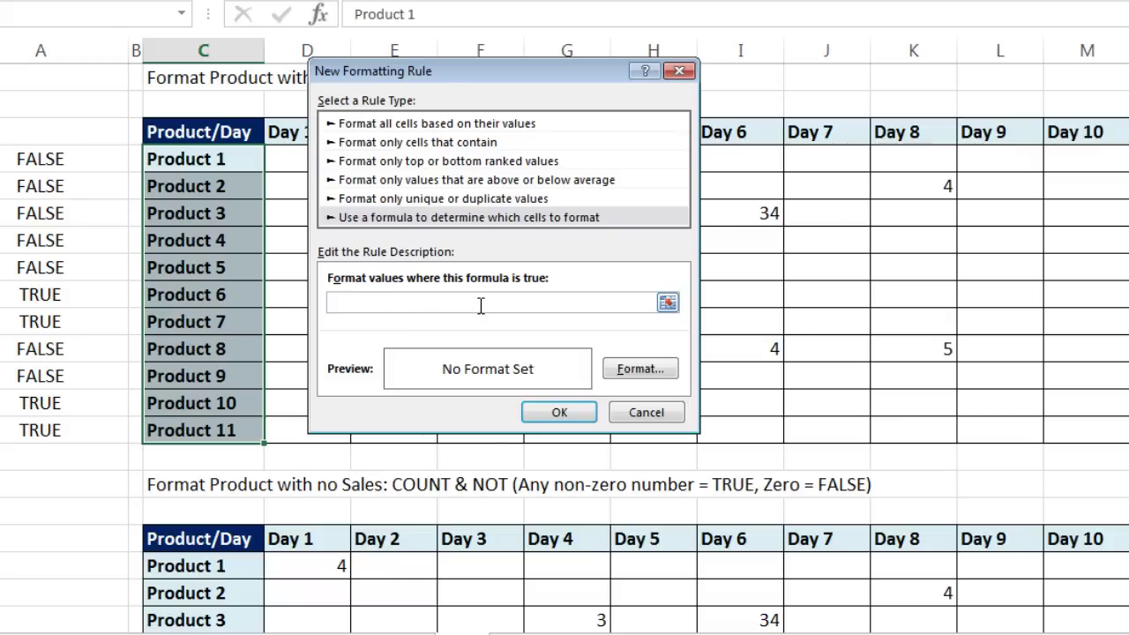
pyautogui.hotkey('ctrl', 'v')
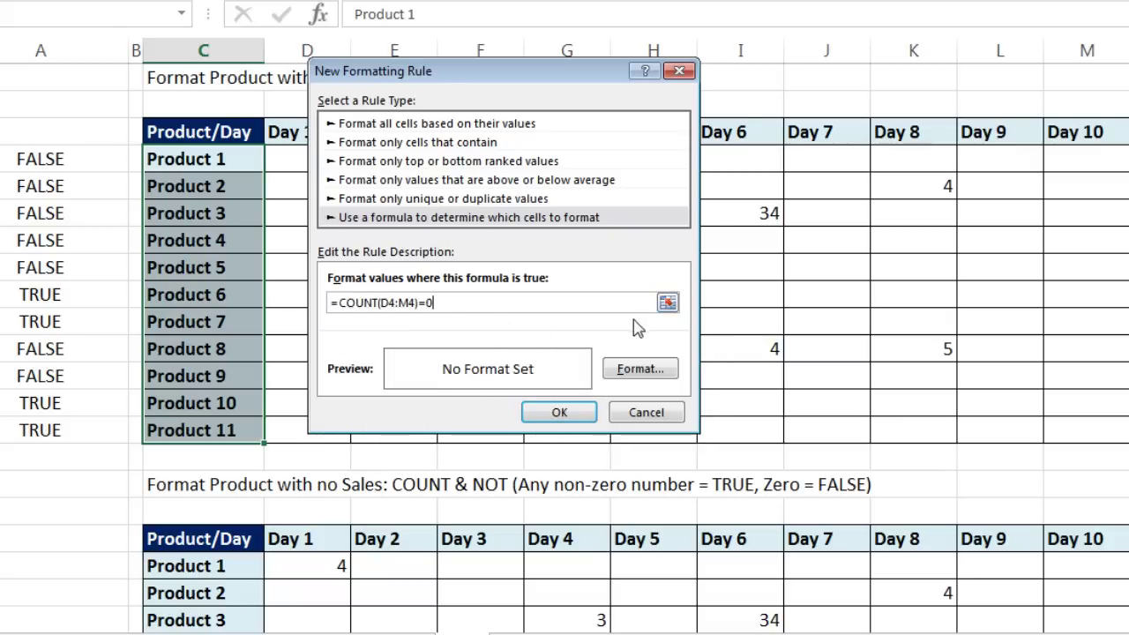
# - Format matching cells with red fill and white font, and apply the rule
pyautogui.click(642, 369)
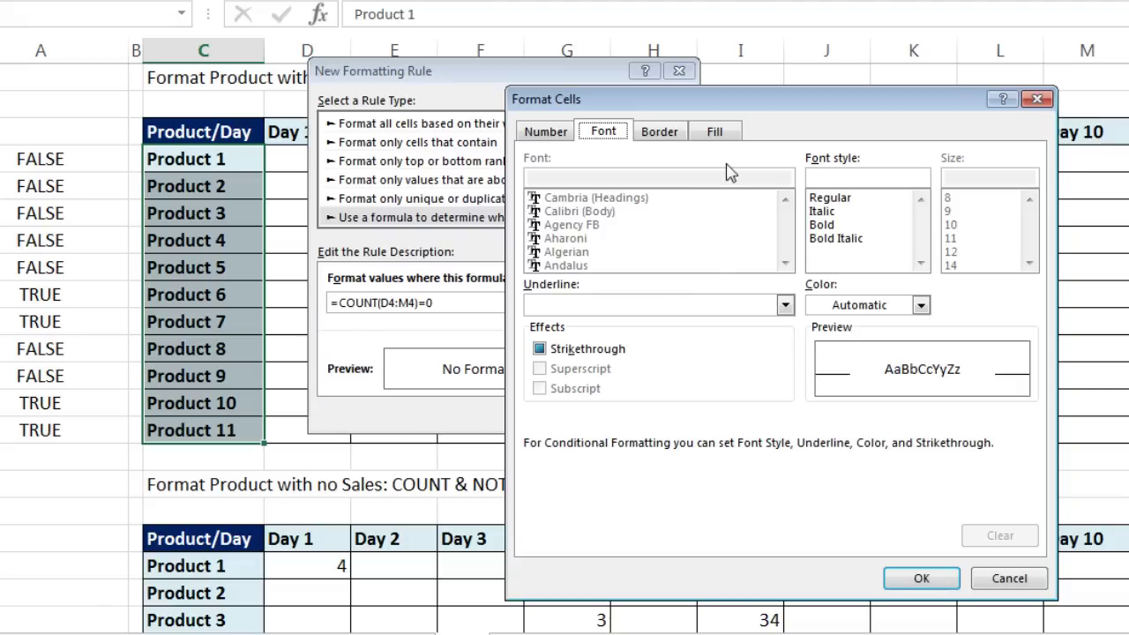
pyautogui.click(715, 132)
pyautogui.moveTo(727, 99); pyautogui.dragTo(479, 3)
pyautogui.click(335, 235)
pyautogui.click(377, 34)
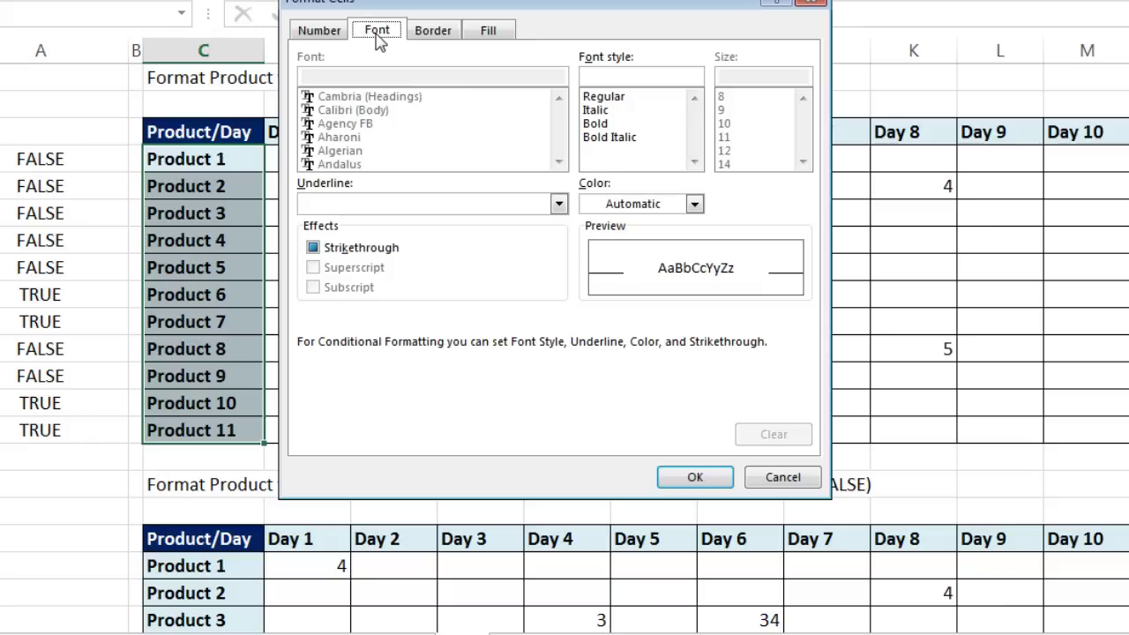
pyautogui.click(593, 207)
pyautogui.click(591, 275)
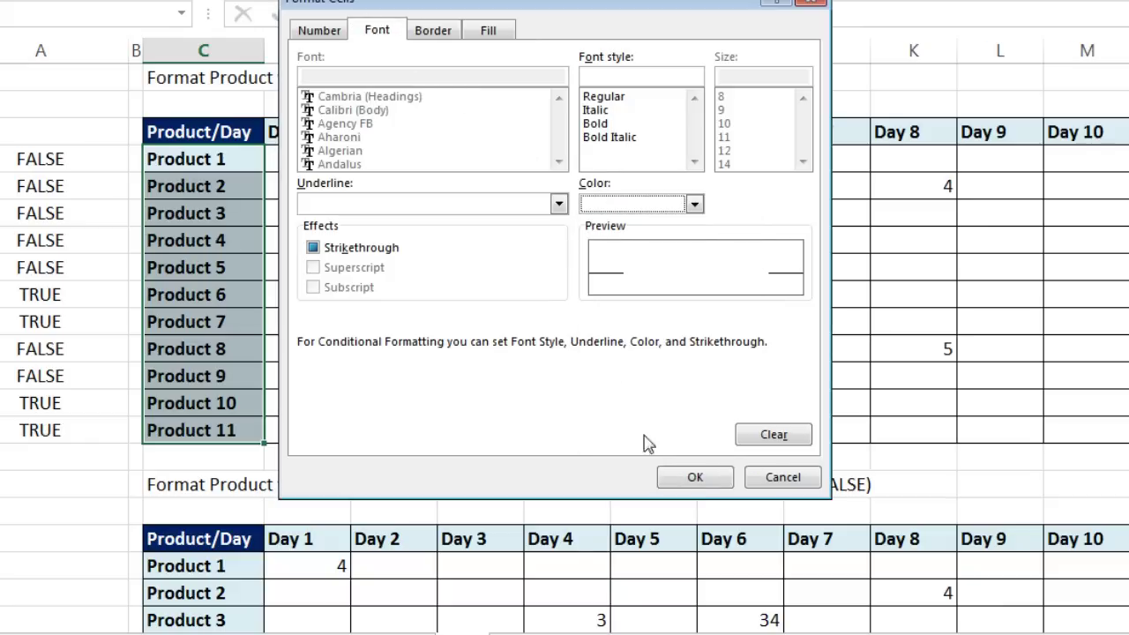
pyautogui.click(696, 476)
pyautogui.click(558, 412)
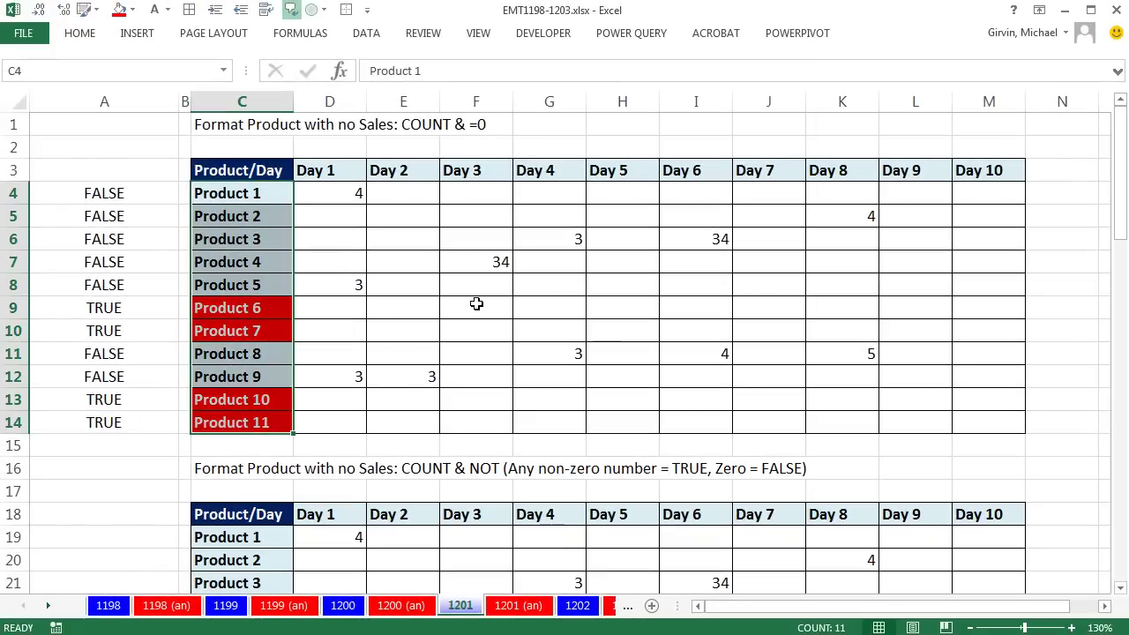
pyautogui.click(481, 307)
pyautogui.write('2')
pyautogui.hotkey('ctrl', 'Return')
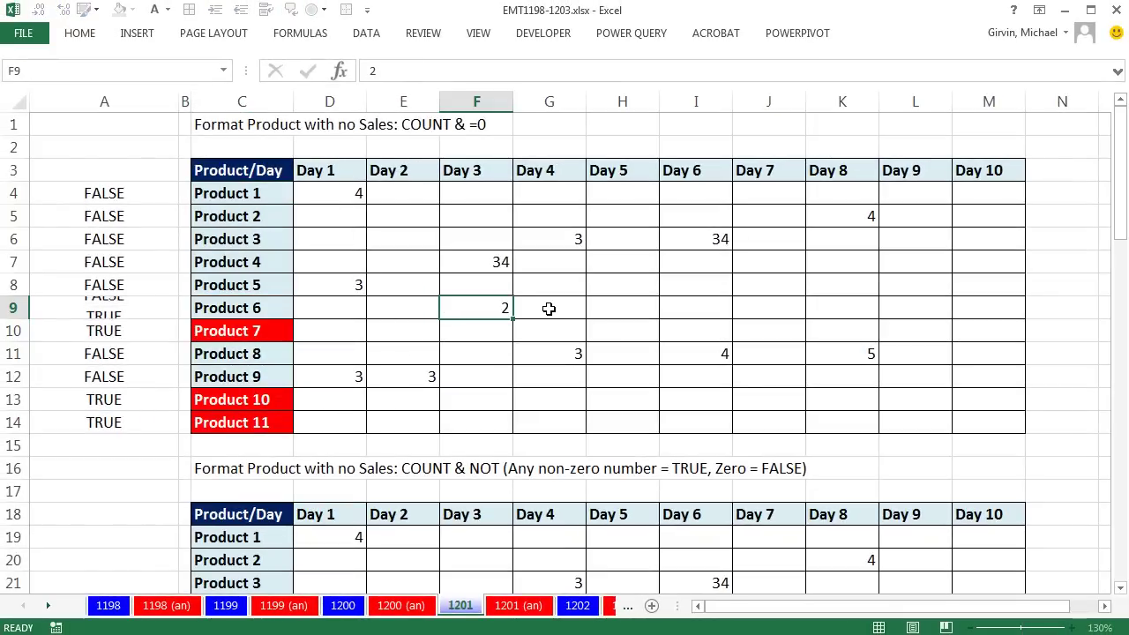
pyautogui.hotkey('ctrl', 'z')
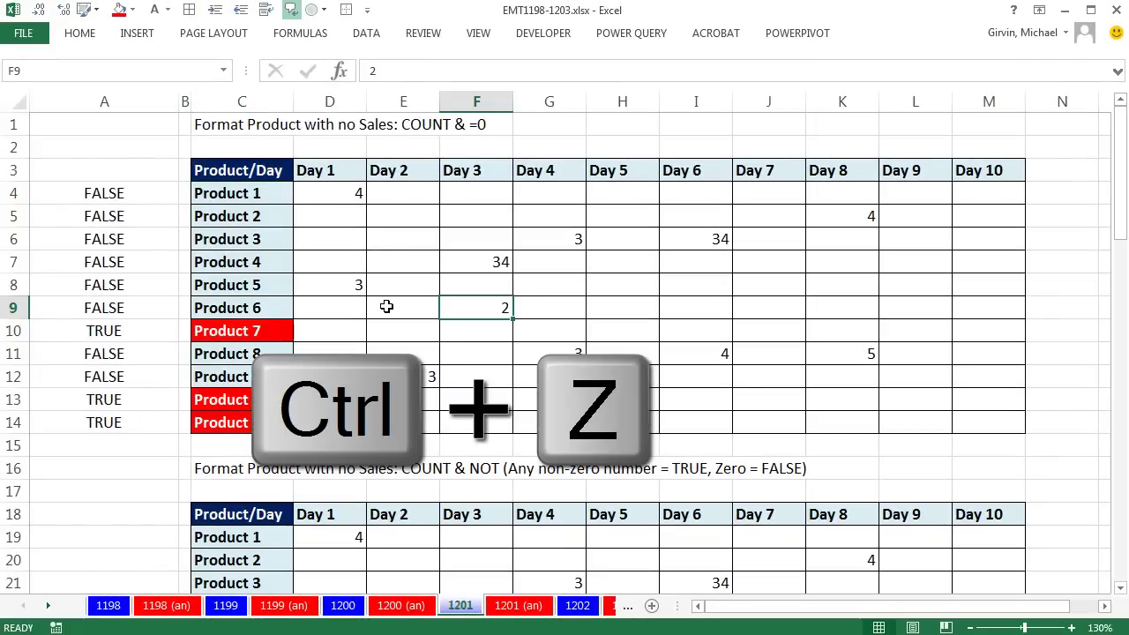
pyautogui.click(353, 285)
pyautogui.press('Delete')
pyautogui.hotkey('ctrl', 'z')
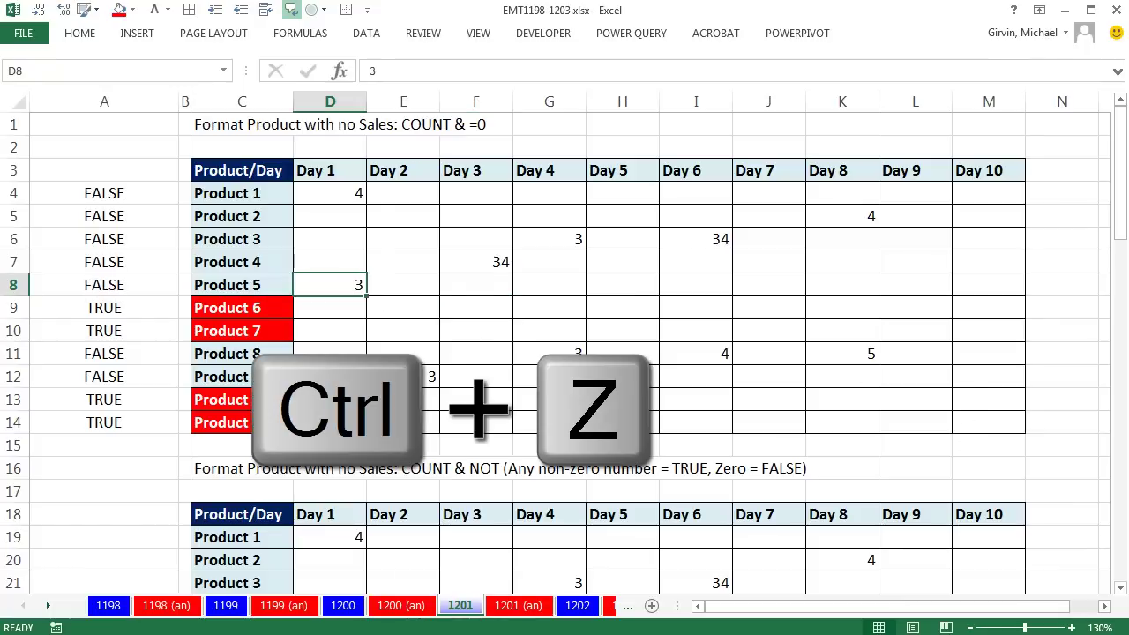
pyautogui.scroll(-4, 577, 380)
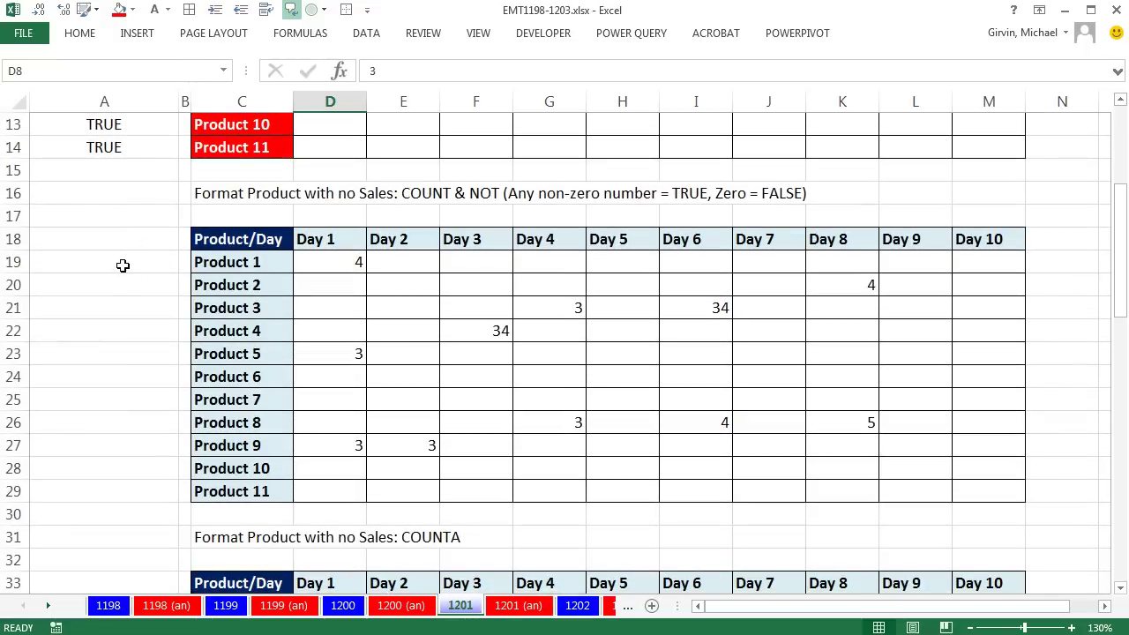
# - Enter =COUNT(D19:M19) in A19 and fill it down to A29
pyautogui.click(123, 266)
pyautogui.write('=coun')
pyautogui.press('Tab')
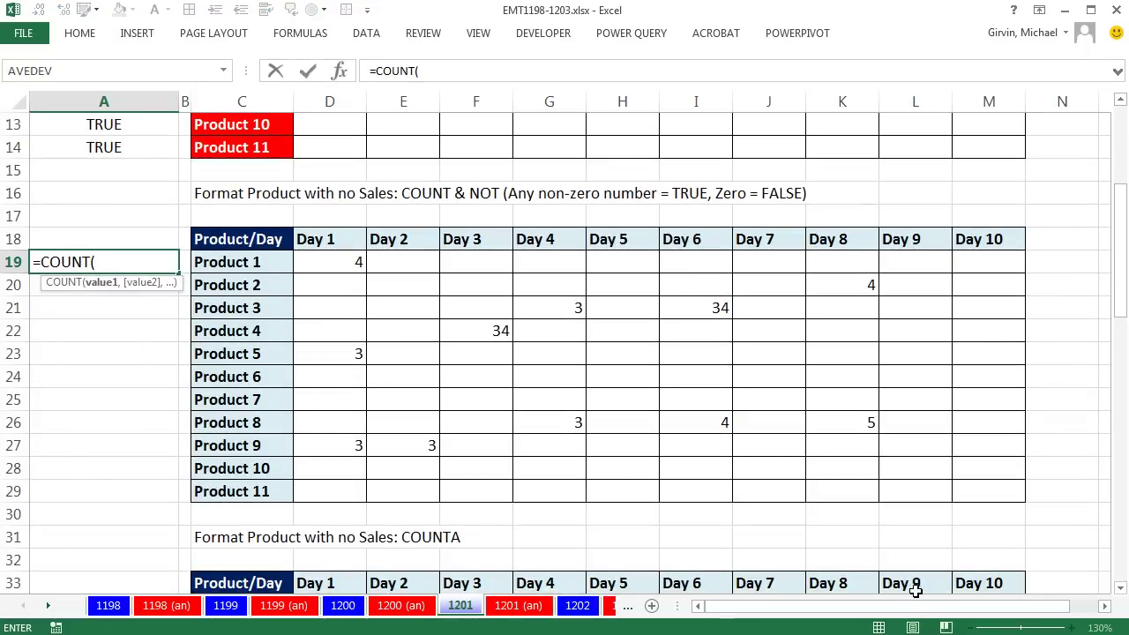
pyautogui.moveTo(337, 258); pyautogui.dragTo(960, 267)
pyautogui.hotkey('ctrl', 'Return')
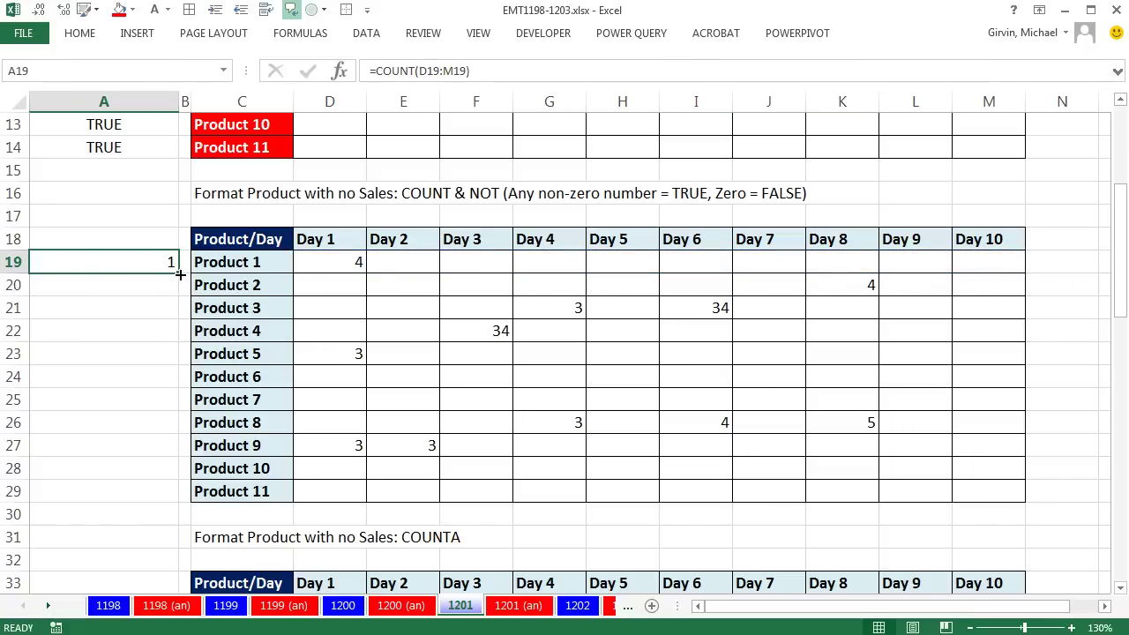
pyautogui.moveTo(180, 274); pyautogui.dragTo(181, 503)
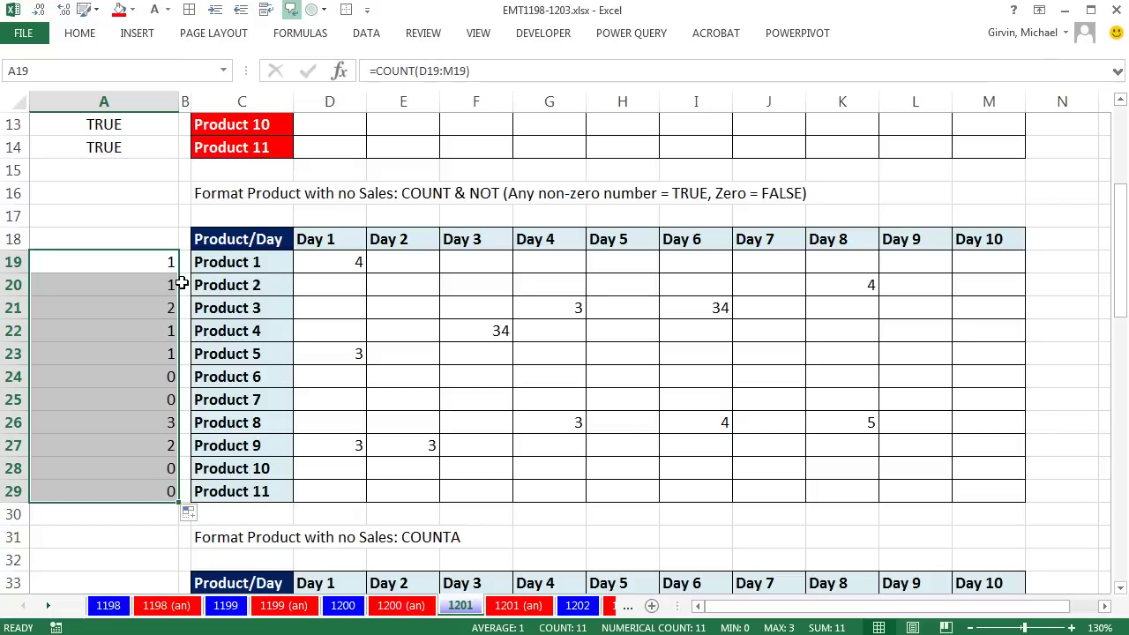
pyautogui.press('F2')
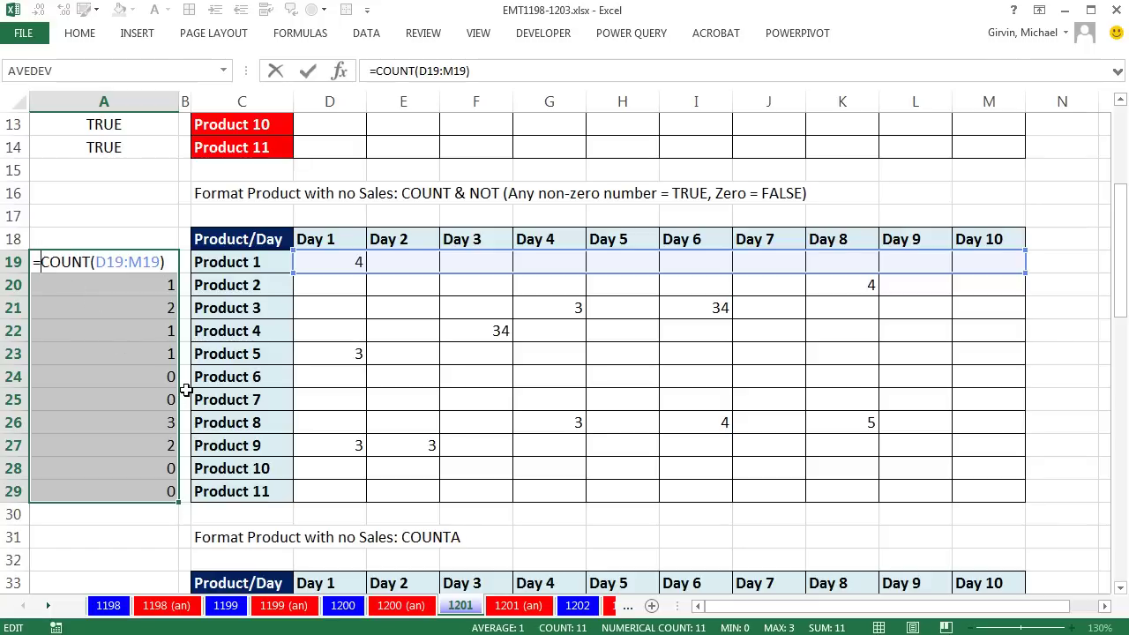
# - Wrap the counts in NOT to give =NOT(COUNT(D19:M19)) in A19:A29, and copy that formula
pyautogui.write('not')
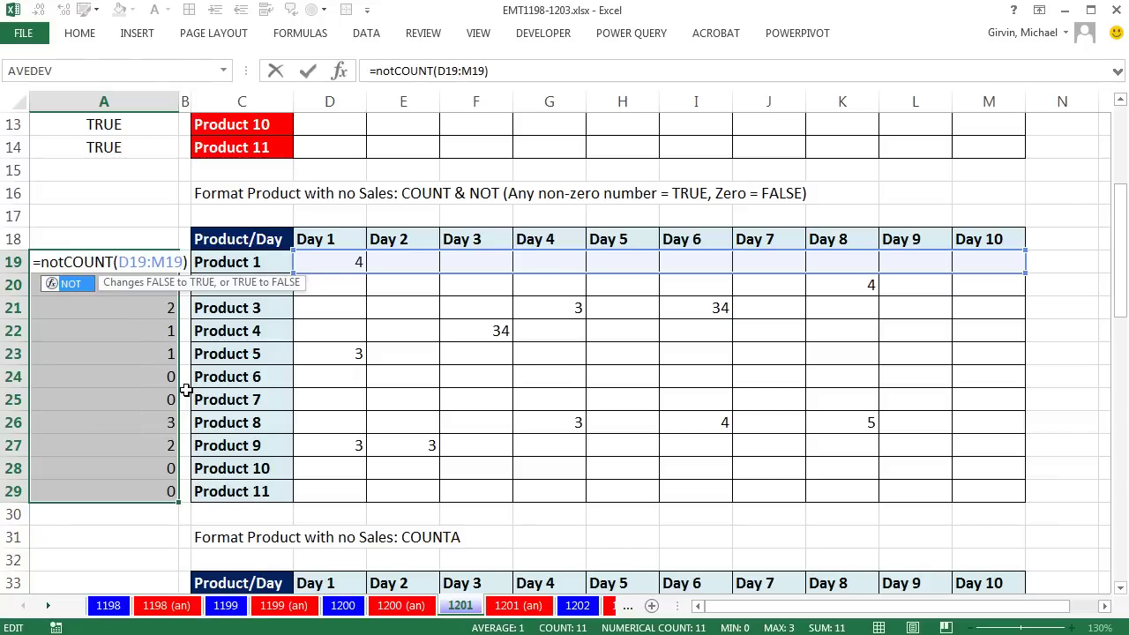
pyautogui.press('Tab')
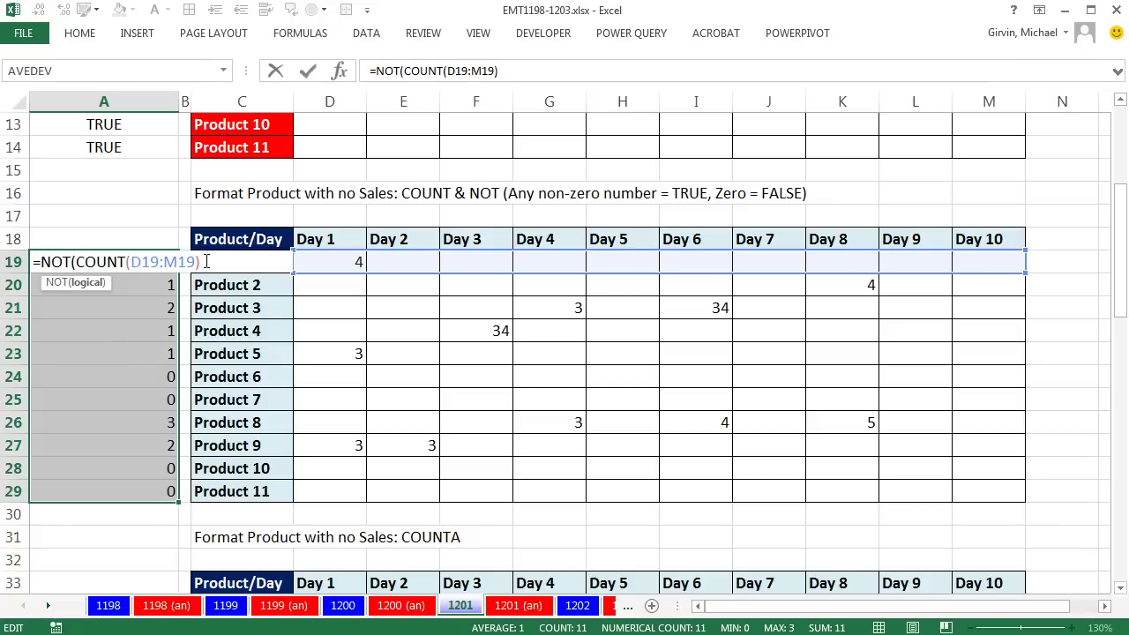
pyautogui.hotkey('ctrl', 'Return')
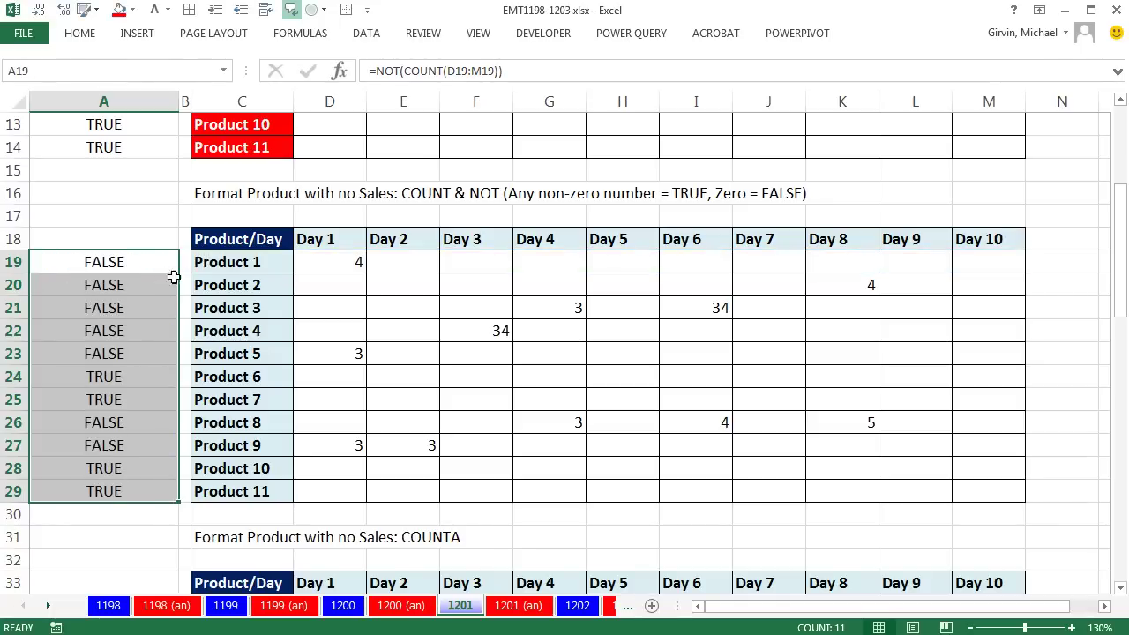
pyautogui.press('F2')
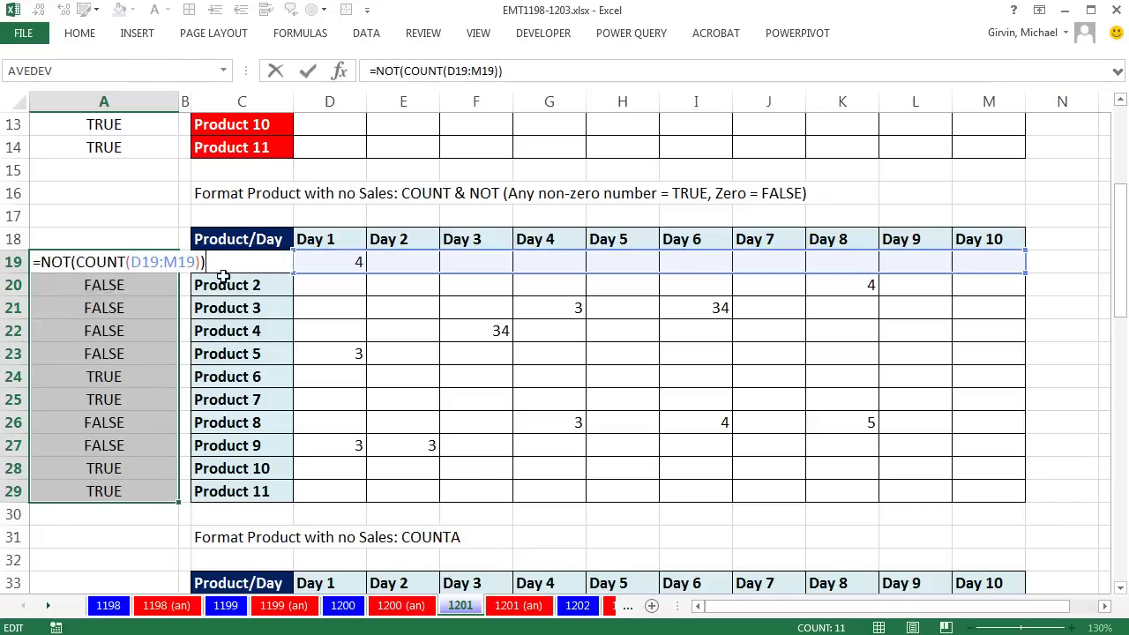
pyautogui.hotkey('ctrl', 'c')
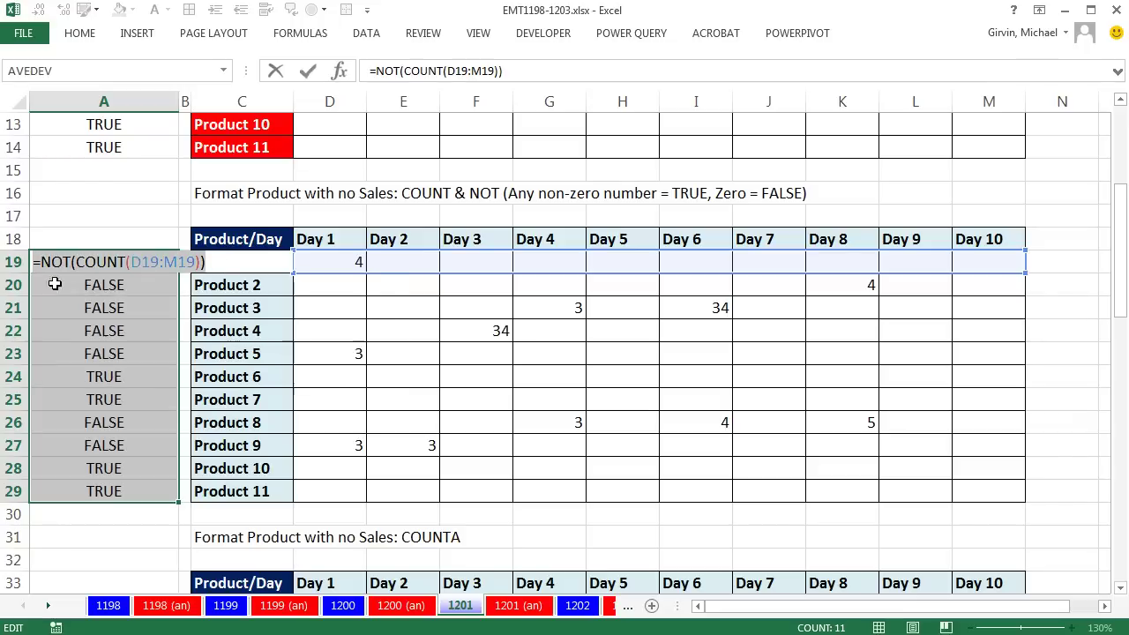
pyautogui.press('Escape')
# - Start a formula rule on C19:C29 with the pasted condition =NOT(COUNT(D19:M19))
pyautogui.moveTo(236, 261); pyautogui.dragTo(256, 485)
pyautogui.hotkey('alt', 'h')
pyautogui.press('l')
pyautogui.press('n')
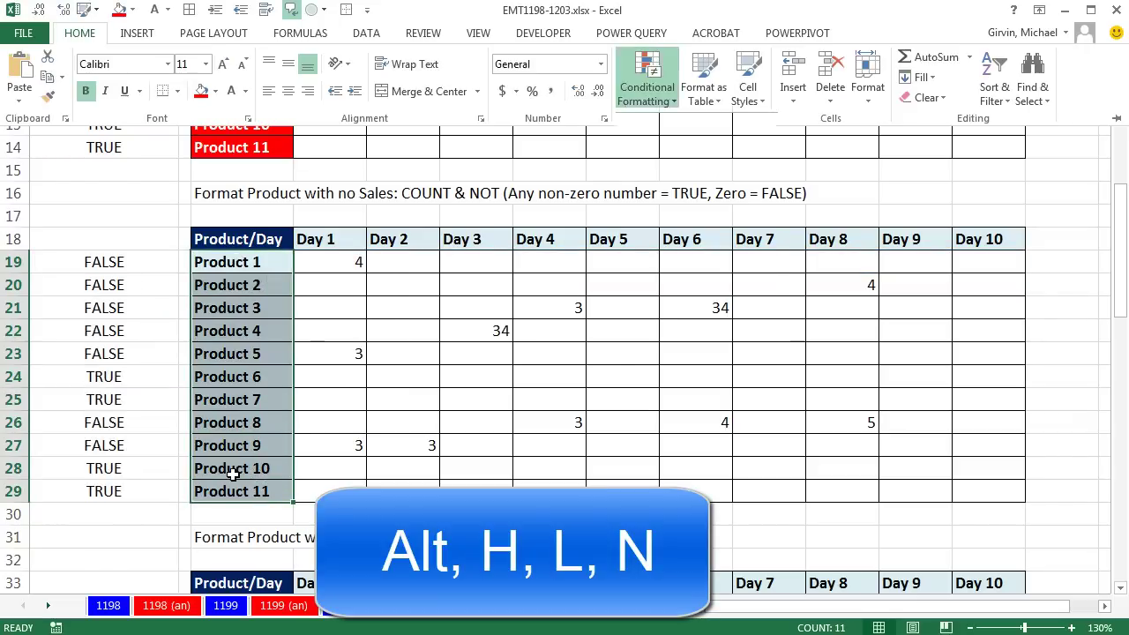
pyautogui.press('Down')
pyautogui.press('Down')
pyautogui.press('Down')
pyautogui.press('Down')
pyautogui.press('Down')
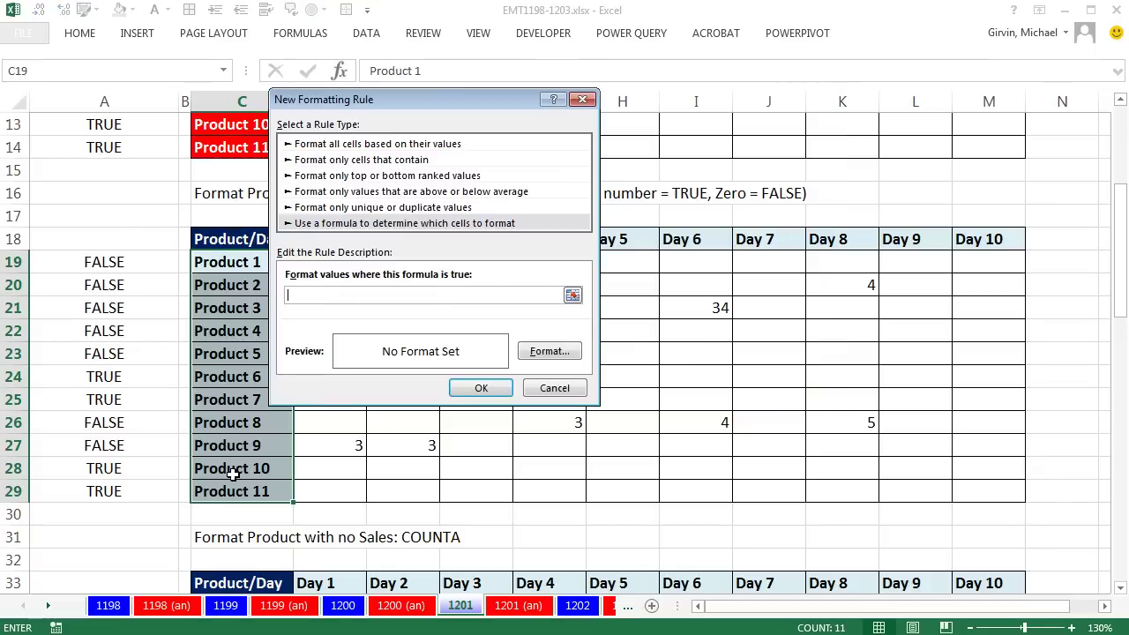
pyautogui.hotkey('ctrl', 'v')
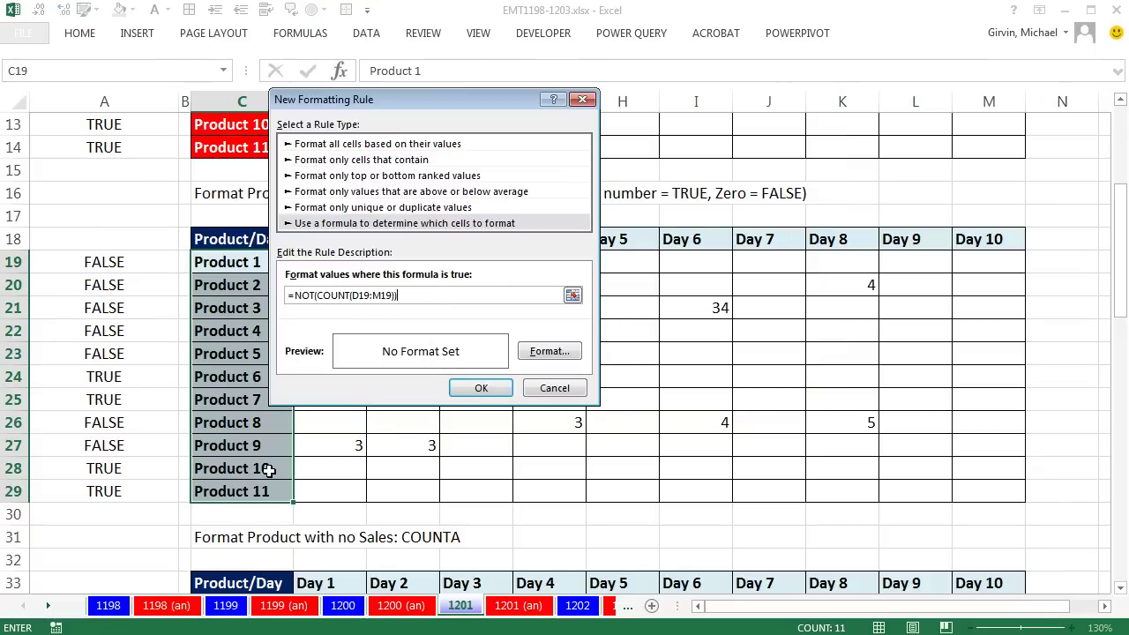
pyautogui.hotkey('alt', 'f')
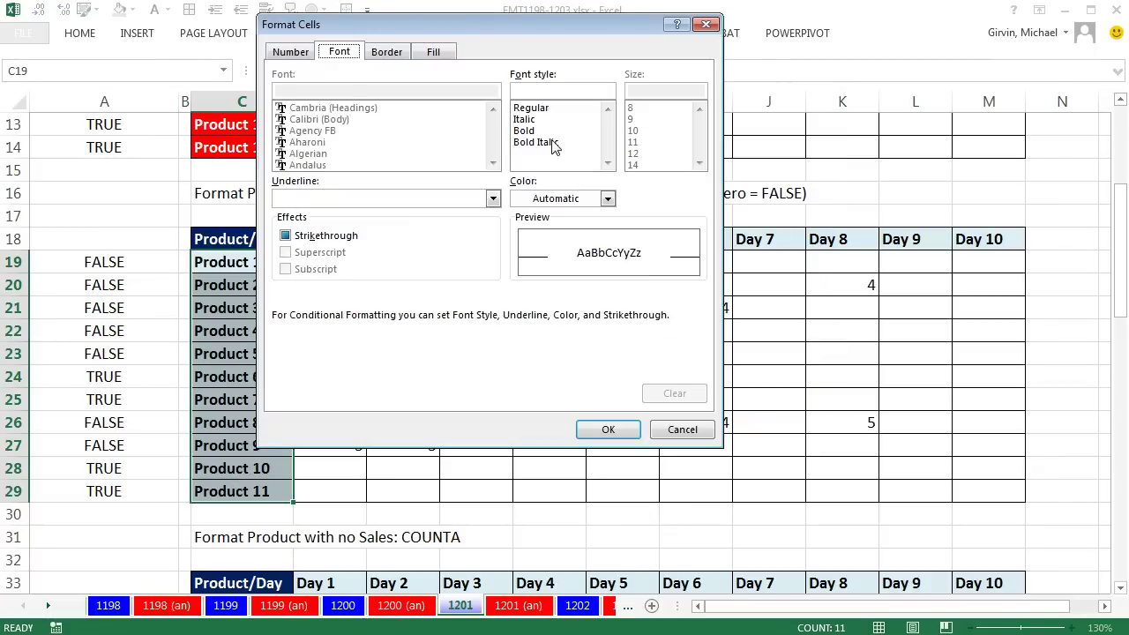
# - Give the rule a red fill and white font, and apply it
pyautogui.click(435, 51)
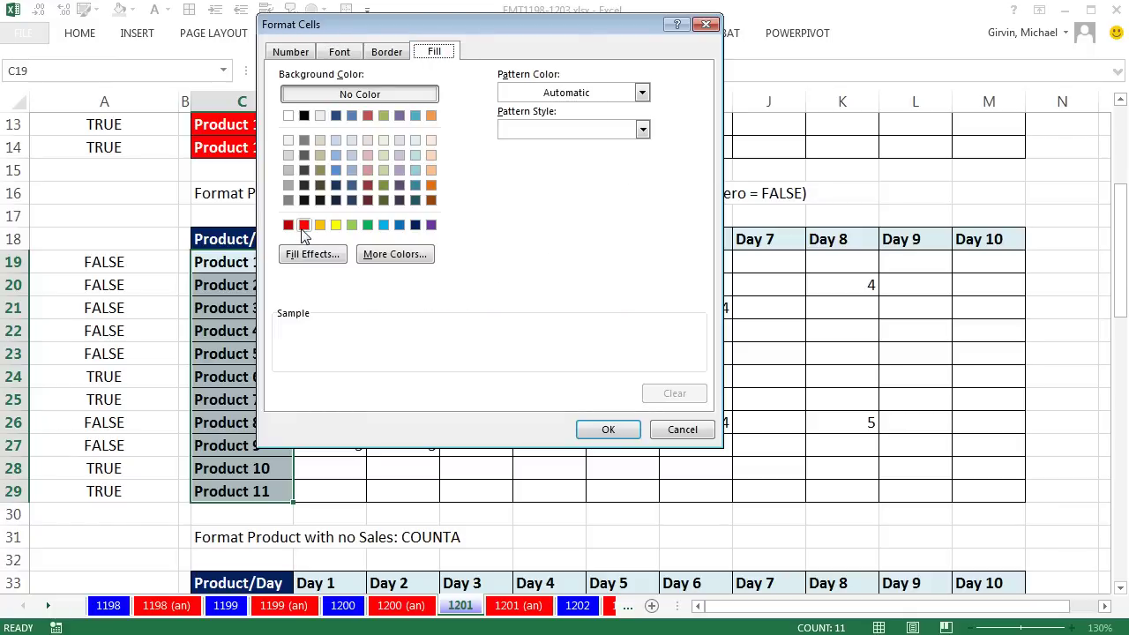
pyautogui.click(303, 225)
pyautogui.click(339, 51)
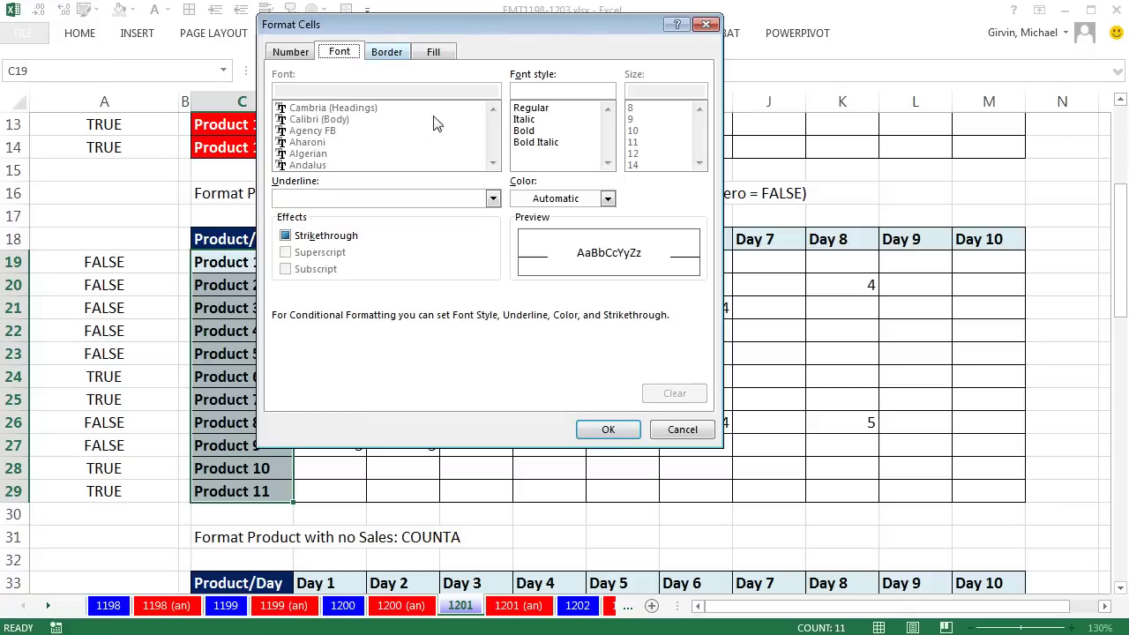
pyautogui.click(522, 201)
pyautogui.click(521, 254)
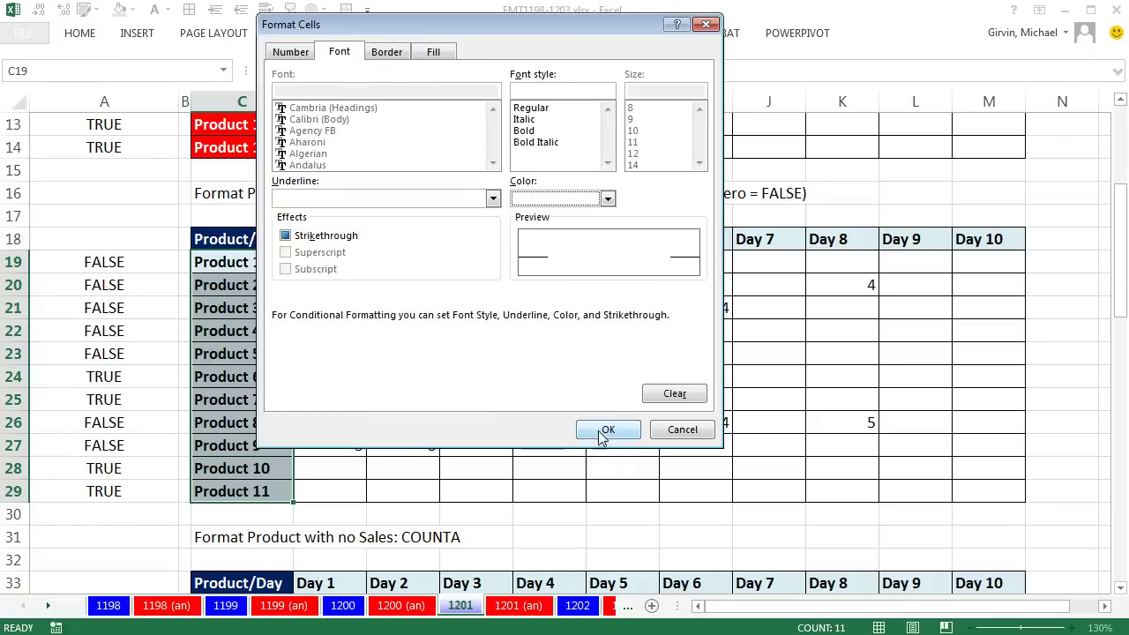
pyautogui.click(607, 430)
pyautogui.click(508, 390)
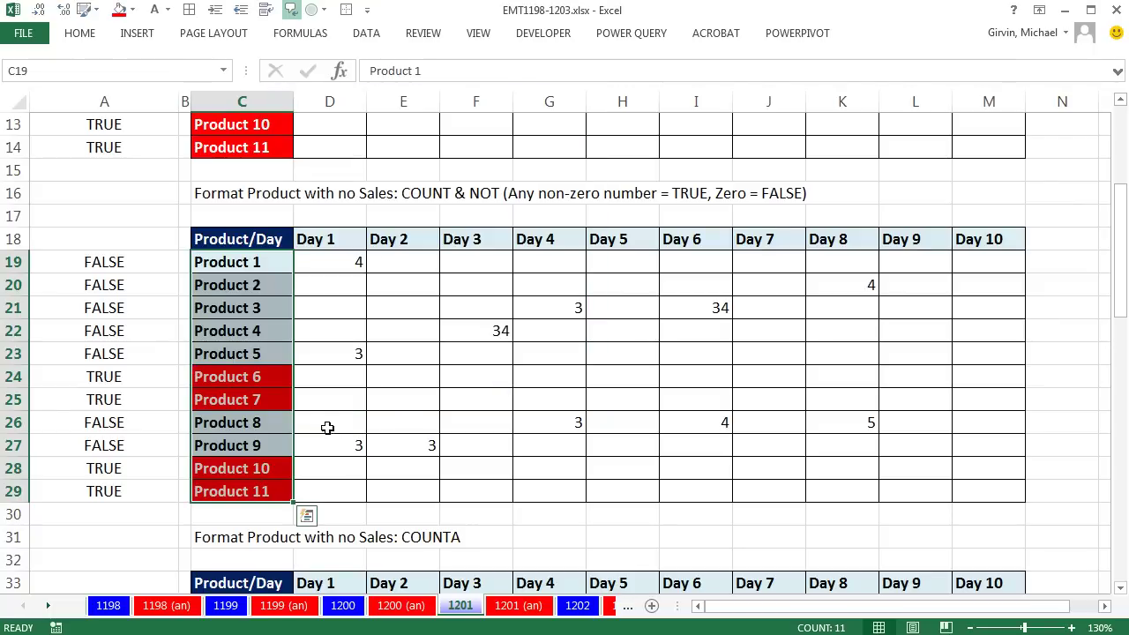
# - Enter =COUNTA(D34:M34)=0 into all of A34:A44 at once
pyautogui.scroll(-5, 332, 424)
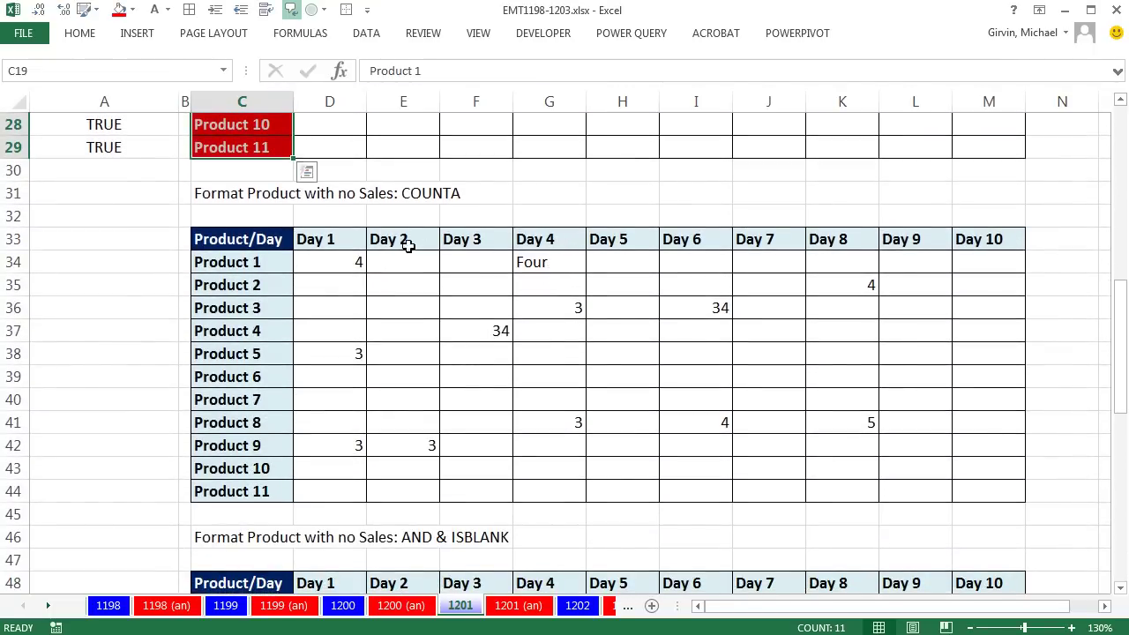
pyautogui.moveTo(129, 262); pyautogui.dragTo(126, 488)
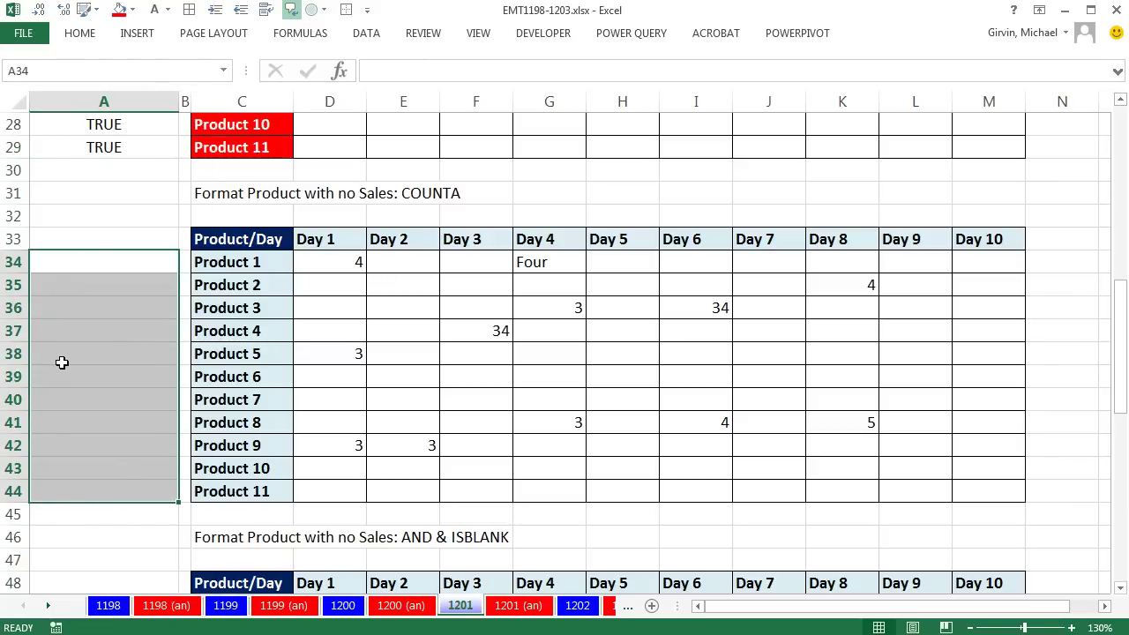
pyautogui.write('=')
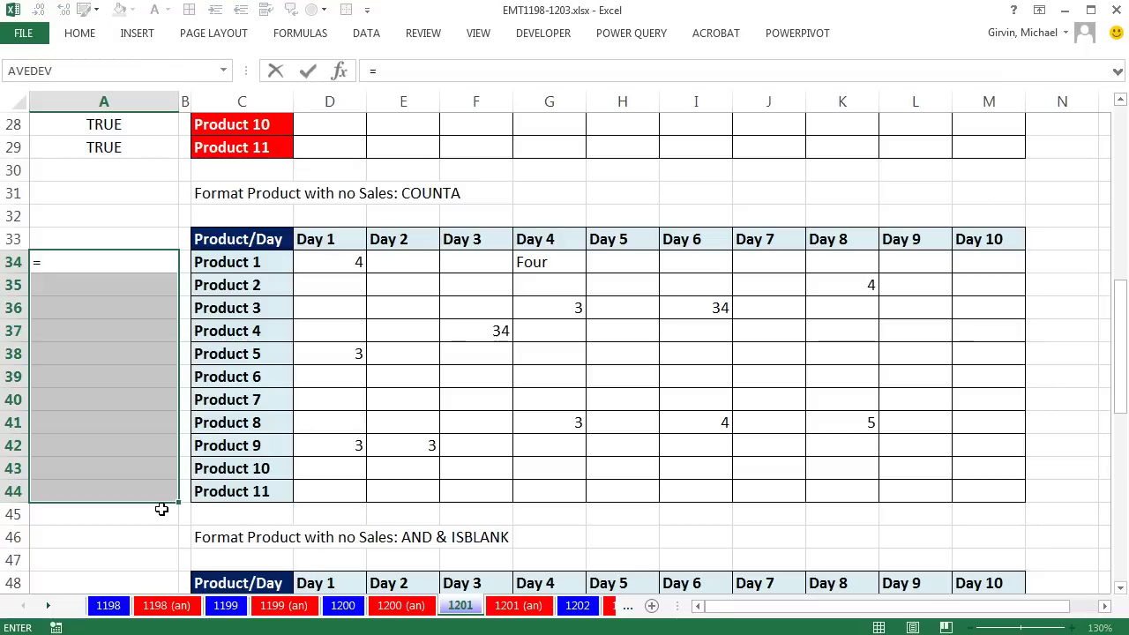
pyautogui.write('counta')
pyautogui.press('Tab')
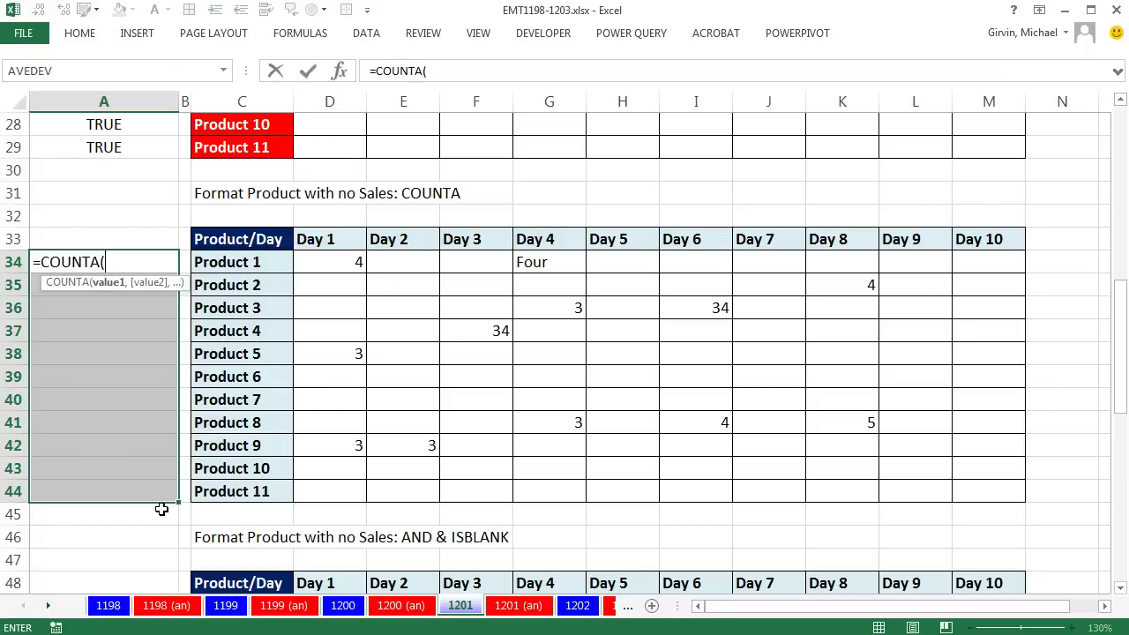
pyautogui.moveTo(323, 262); pyautogui.dragTo(985, 268)
pyautogui.write(')')
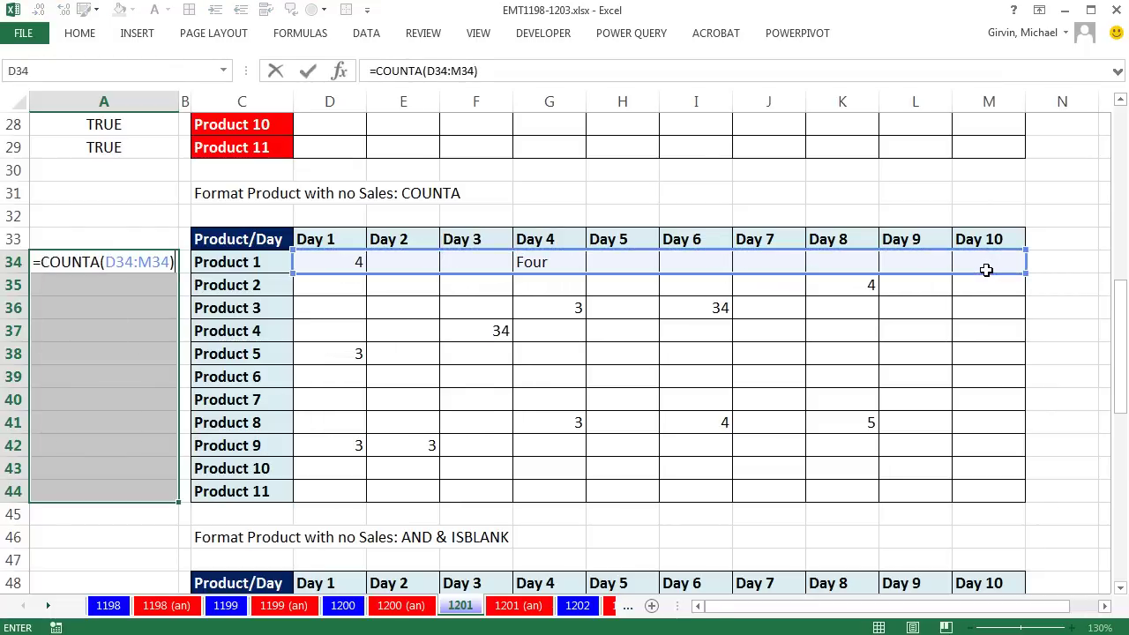
pyautogui.write('=0')
pyautogui.hotkey('ctrl', 'Return')
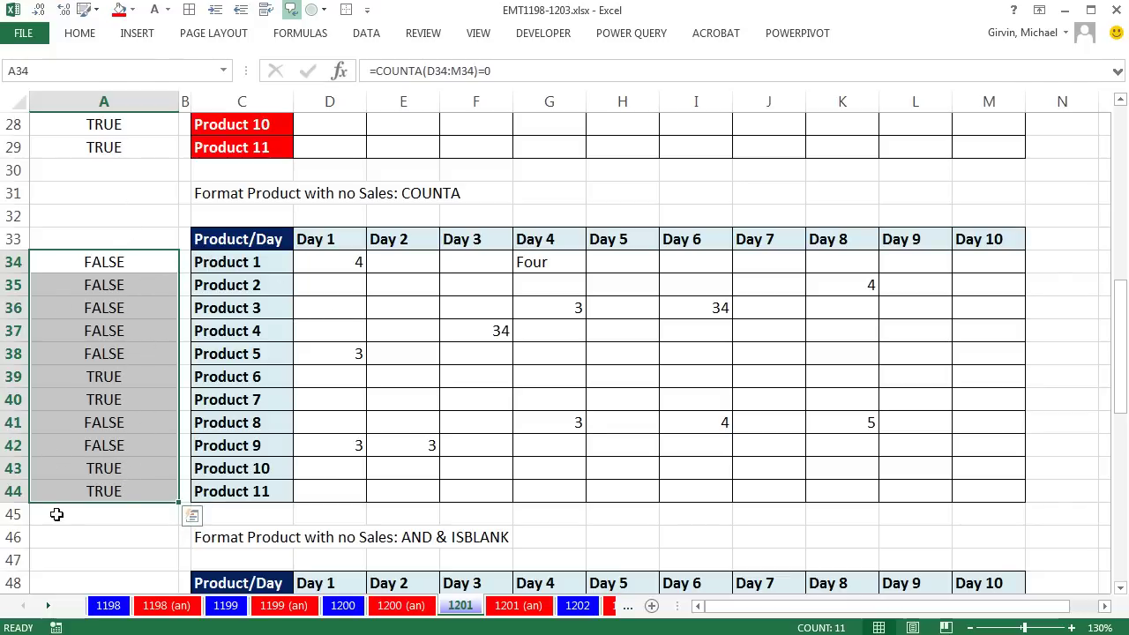
# - Create a formula rule on C34:C44 using the copied =COUNTA(D34:M34)=0 condition
pyautogui.press('F2')
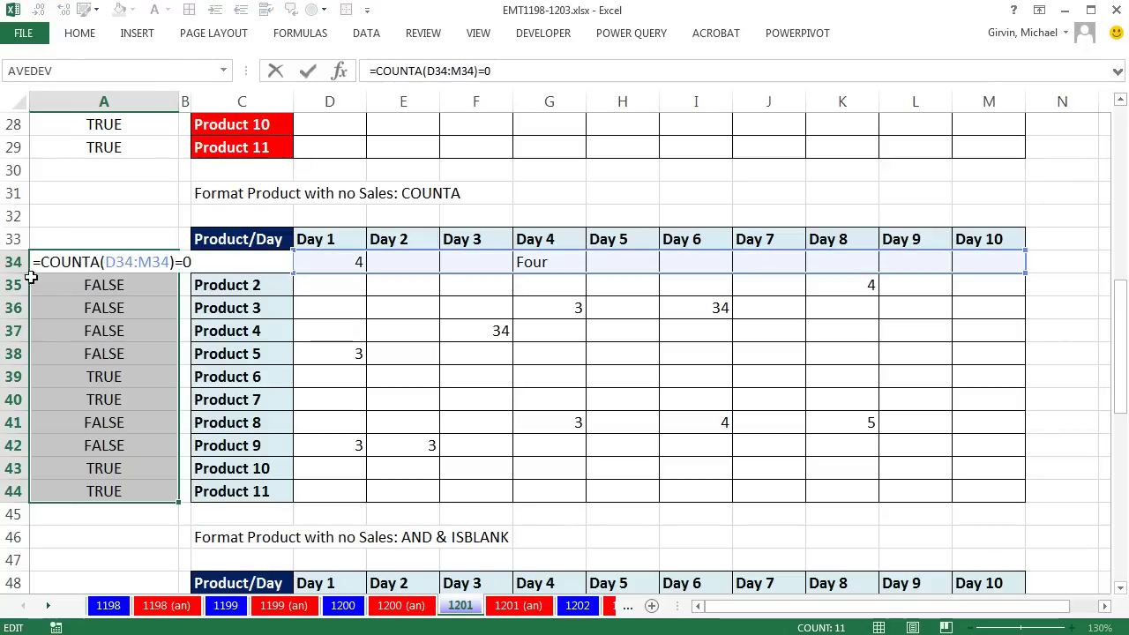
pyautogui.hotkey('ctrl', 'c')
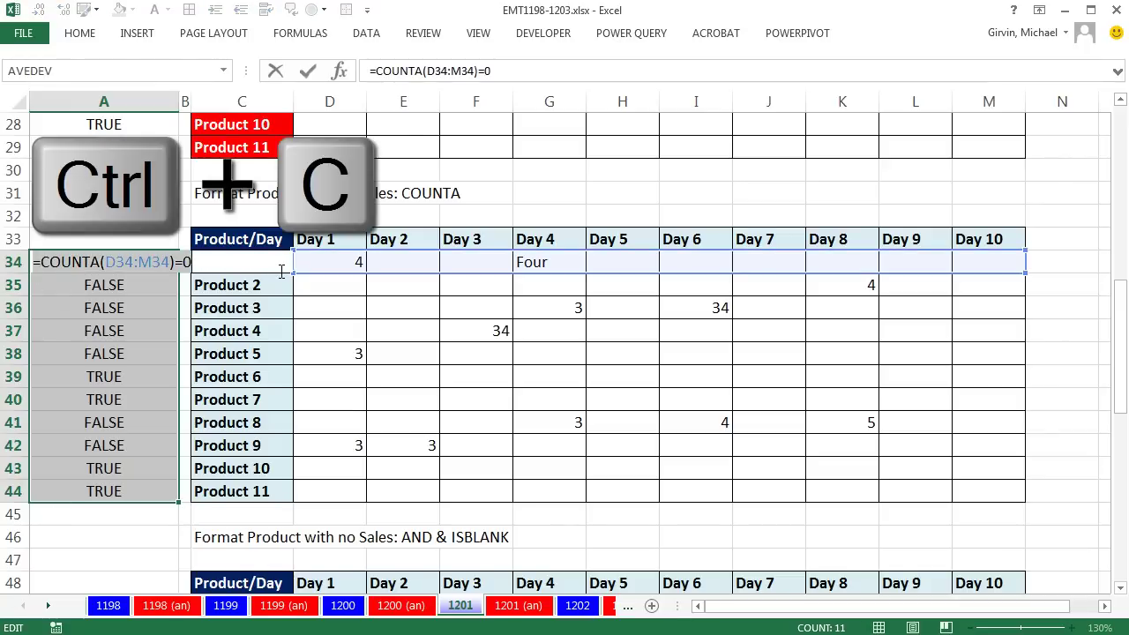
pyautogui.press('Escape')
pyautogui.click(227, 261)
pyautogui.hotkey('ctrl', 'shift', 'Down')
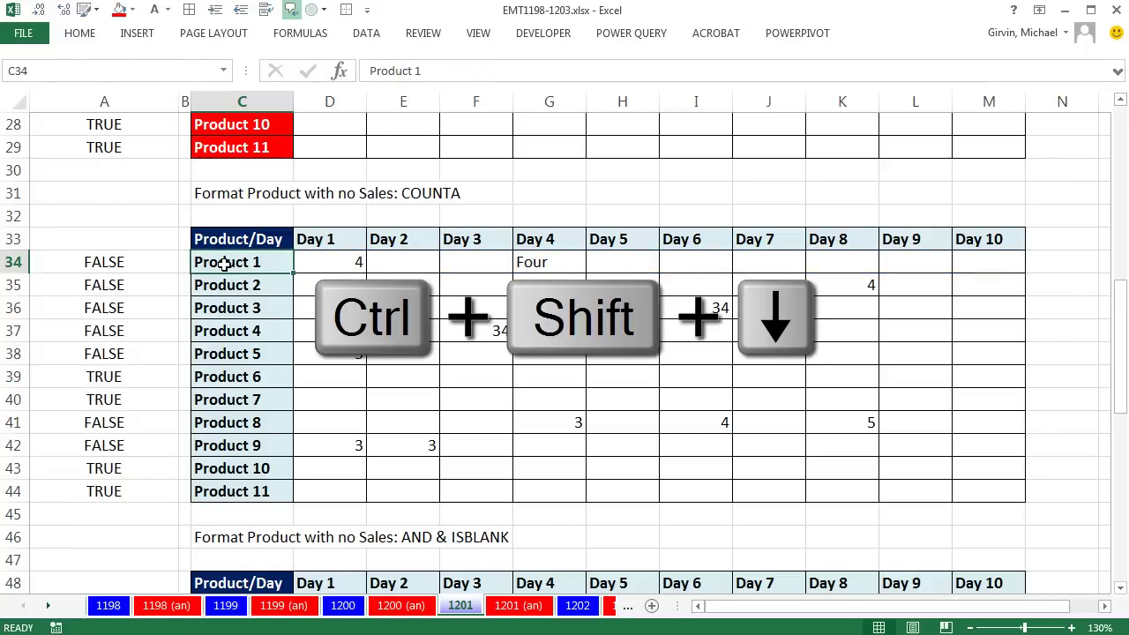
pyautogui.press('alt')
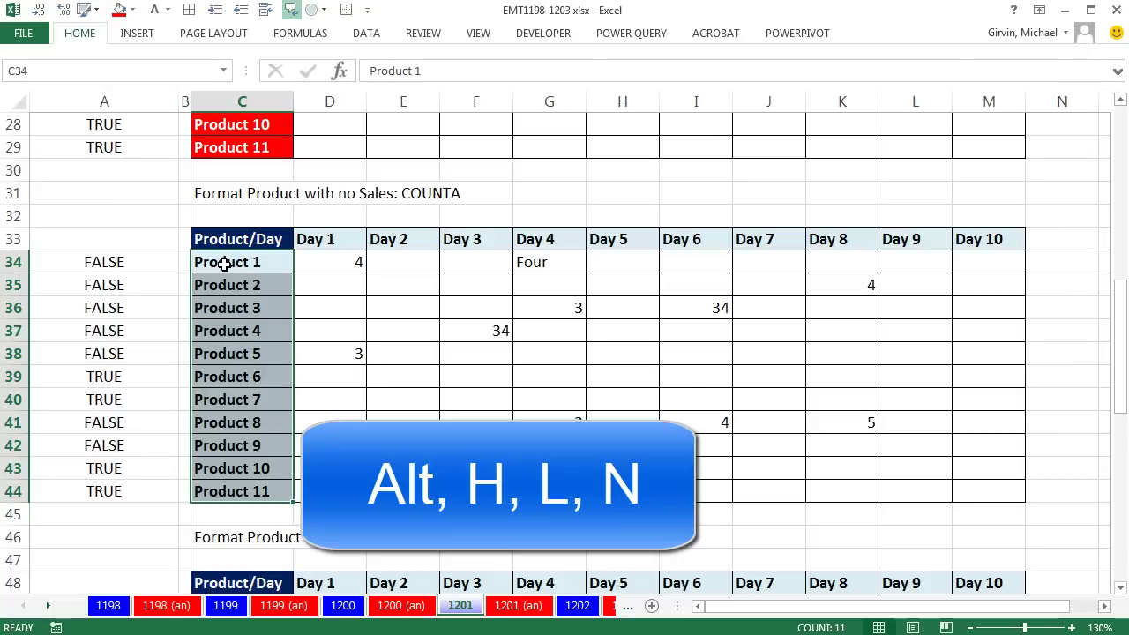
pyautogui.press('h')
pyautogui.press('l')
pyautogui.press('n')
pyautogui.press('Down')
pyautogui.press('Down')
pyautogui.press('Down')
pyautogui.press('Down')
pyautogui.press('Tab')
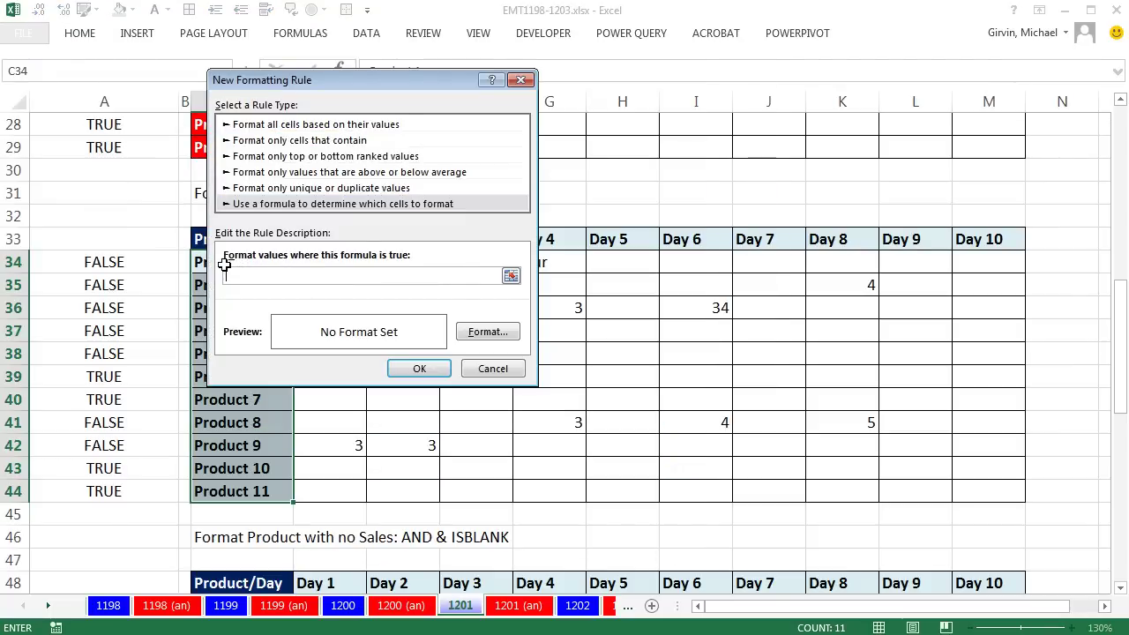
pyautogui.hotkey('ctrl', 'v')
# - Format the rule with red fill and white font, and apply it
pyautogui.hotkey('alt', 'f')
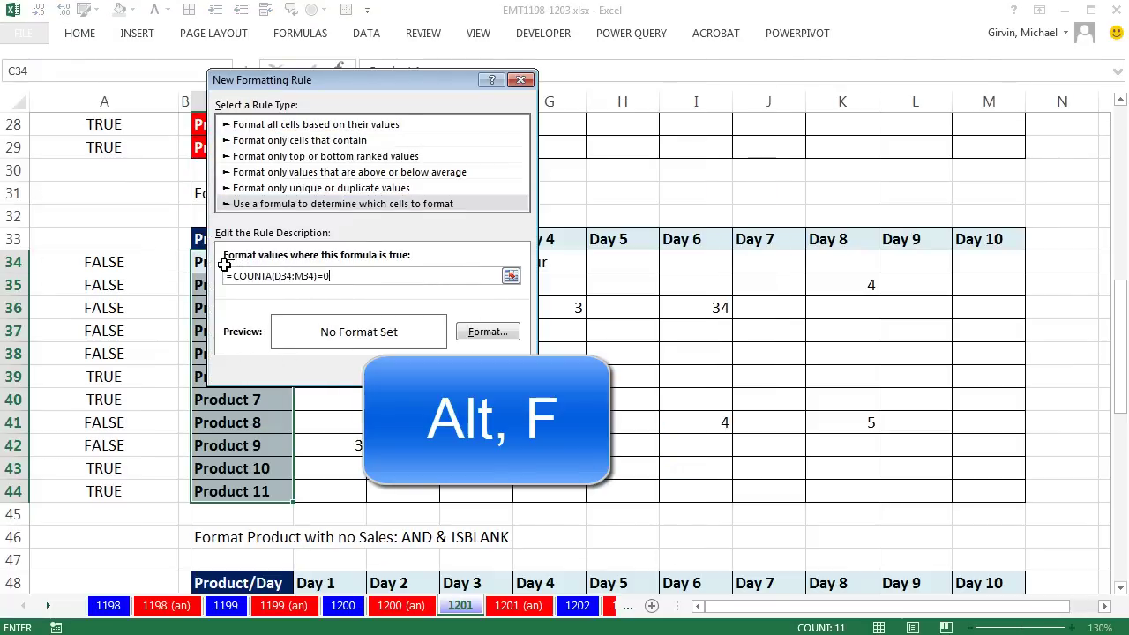
pyautogui.click(405, 32)
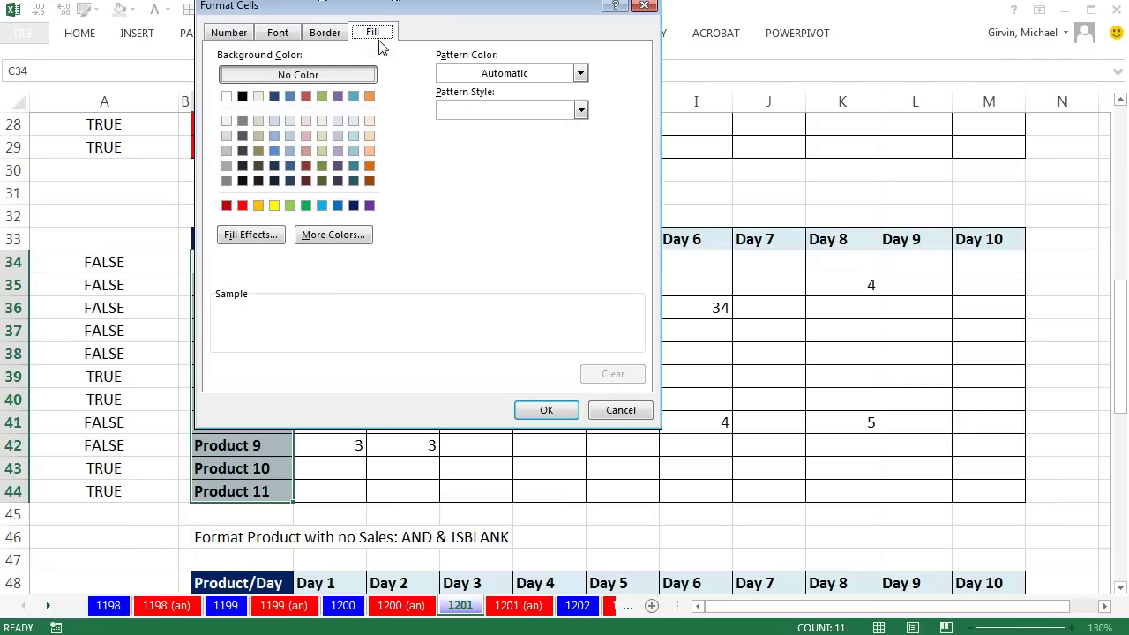
pyautogui.click(242, 206)
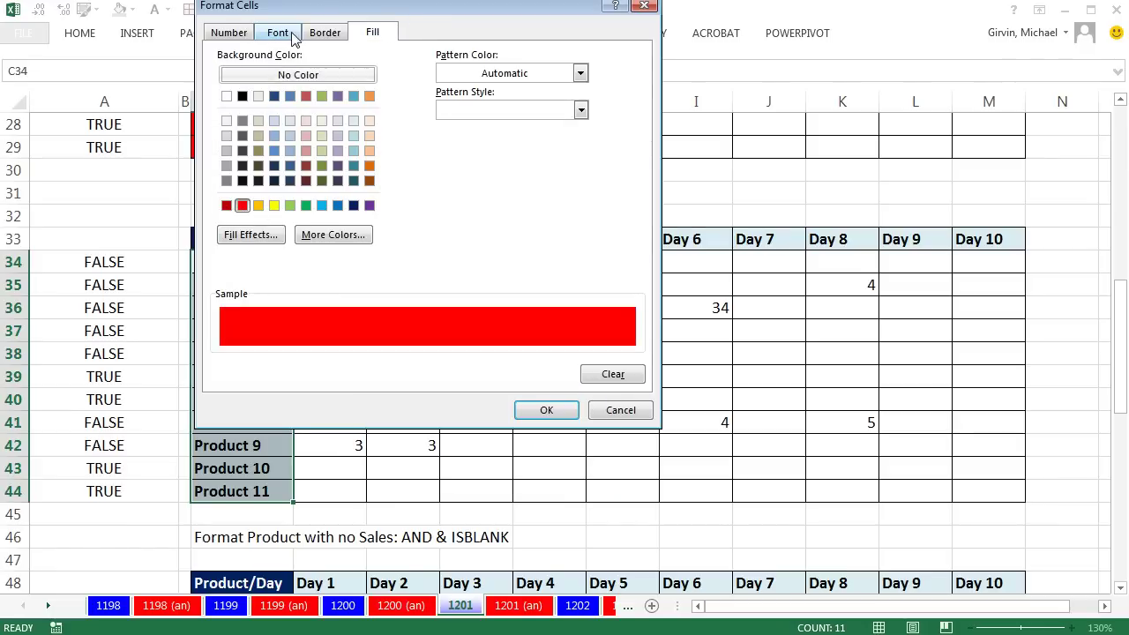
pyautogui.click(292, 34)
pyautogui.click(460, 182)
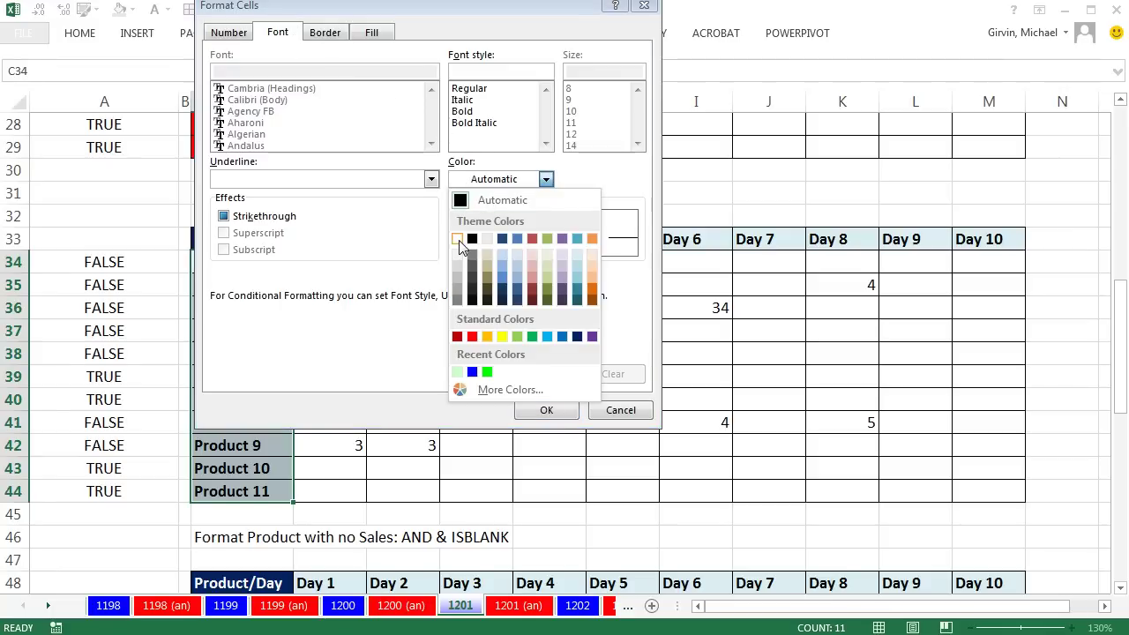
pyautogui.click(461, 244)
pyautogui.click(546, 411)
pyautogui.click(420, 369)
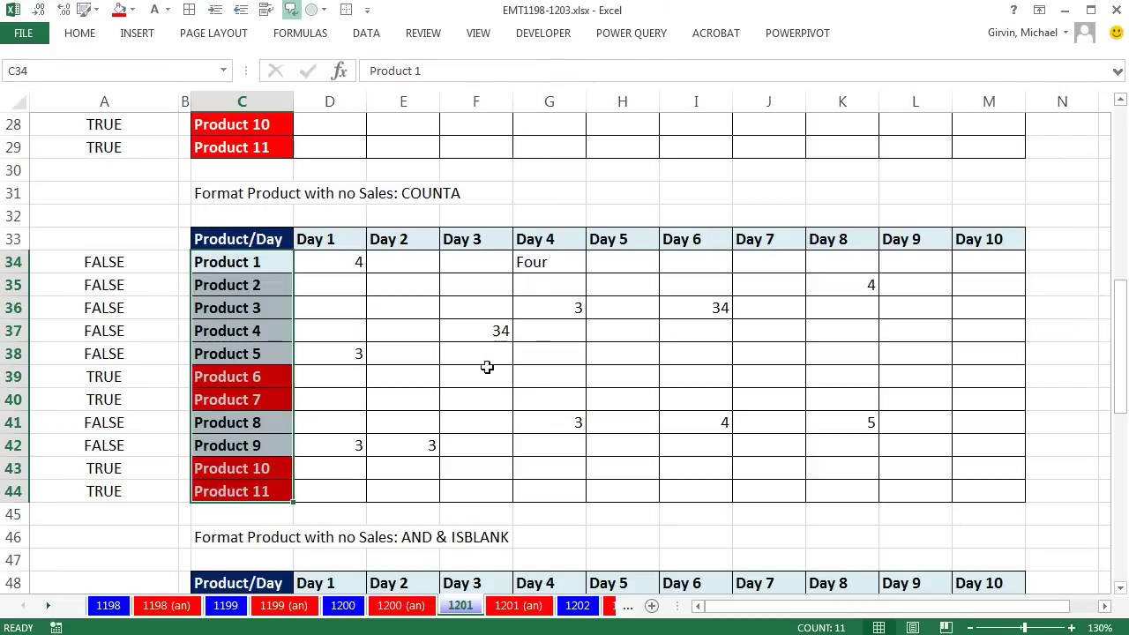
# - Test the highlight by typing 'Ten' in D39, then undo the entry
pyautogui.click(341, 385)
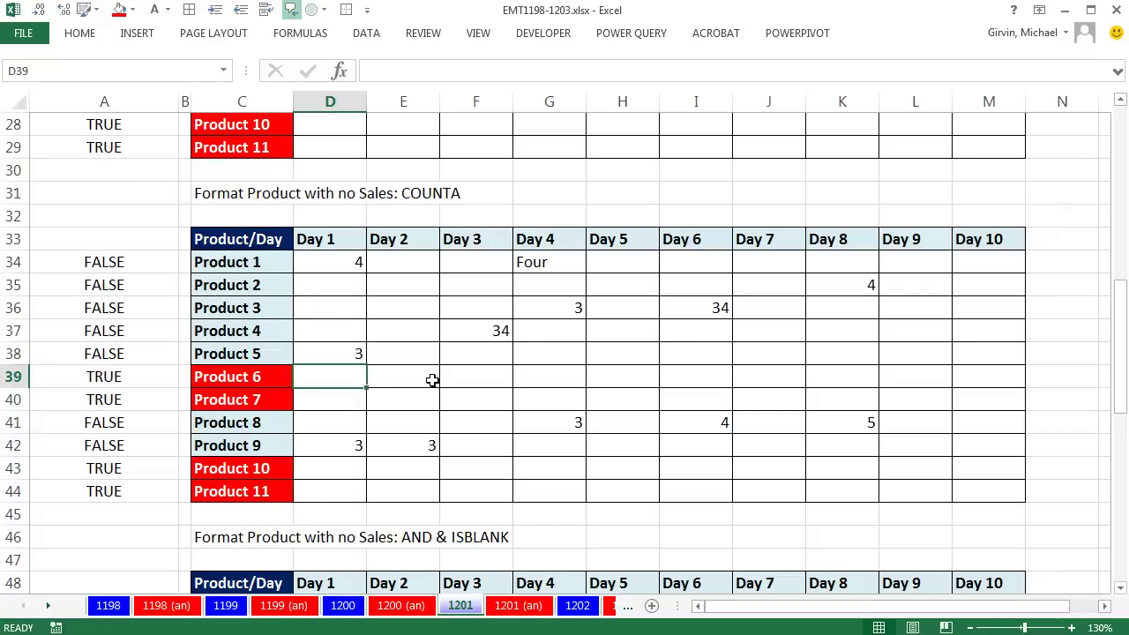
pyautogui.write('Ten')
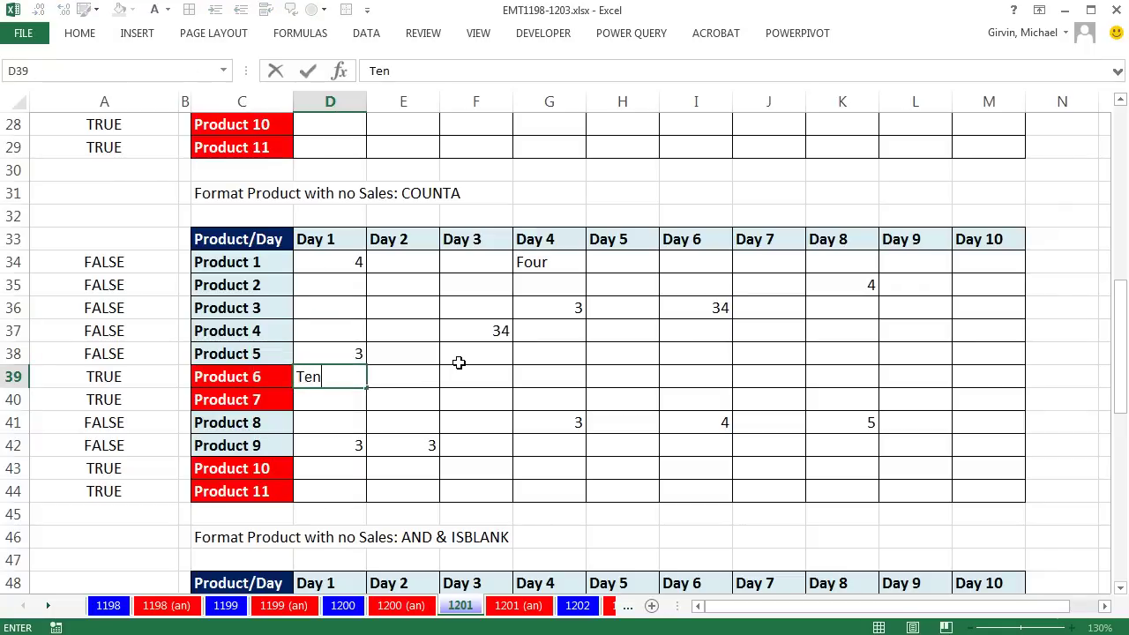
pyautogui.hotkey('ctrl', 'Return')
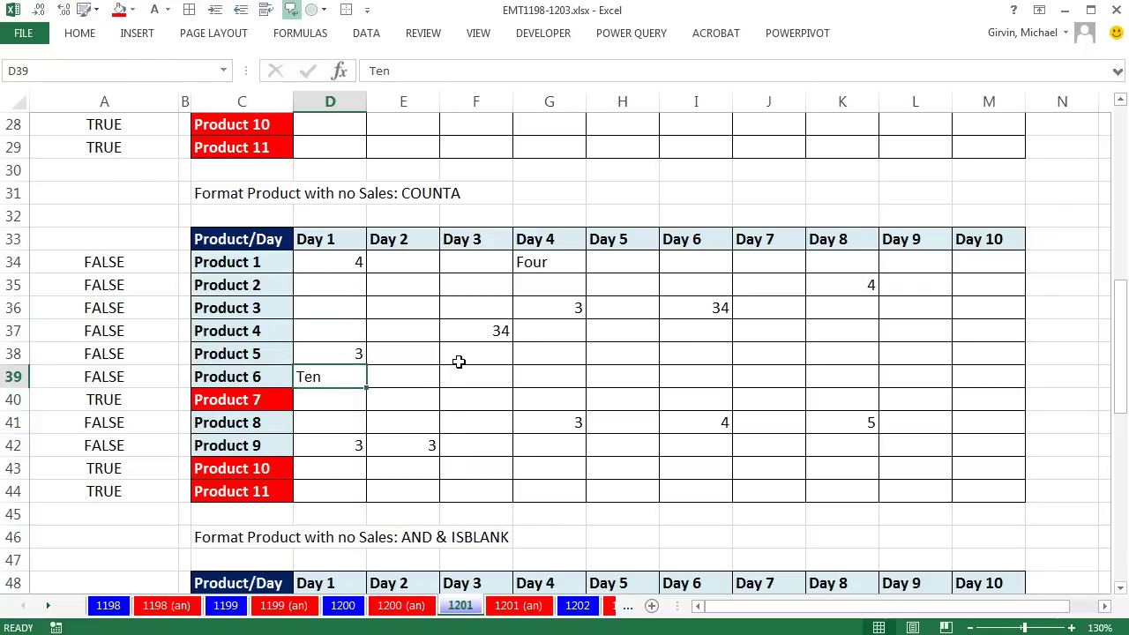
pyautogui.hotkey('ctrl', 'z')
# - Enter =ISBLANK(D55:M55) in A55 to test Product 7's empty Day 1–Day 10 row
pyautogui.scroll(-6, 470, 365)
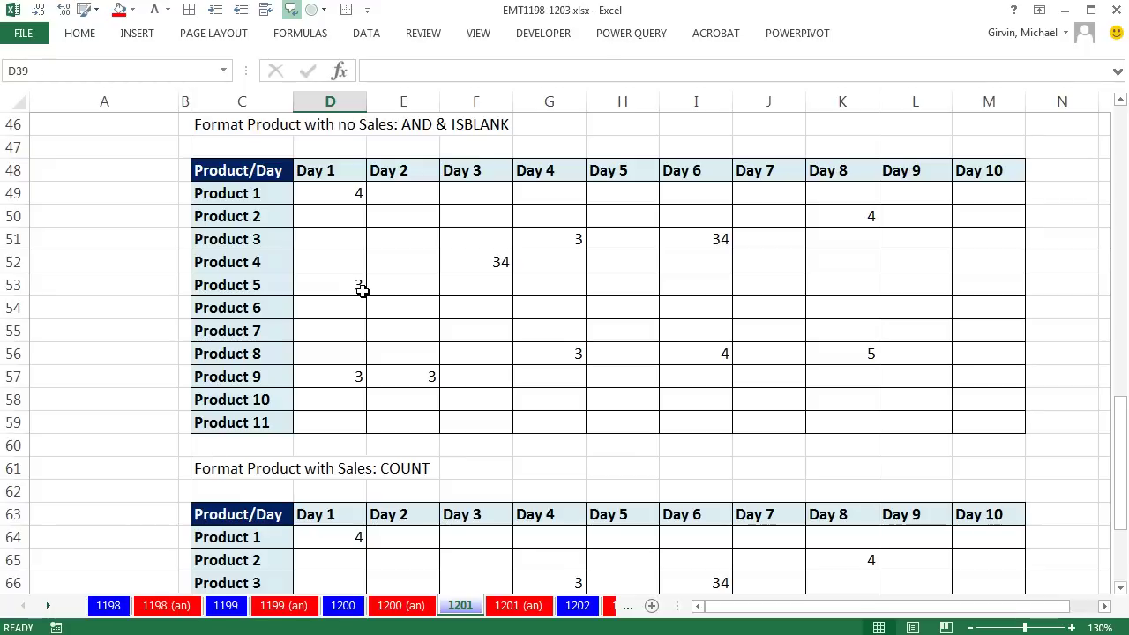
pyautogui.moveTo(336, 330); pyautogui.dragTo(994, 330)
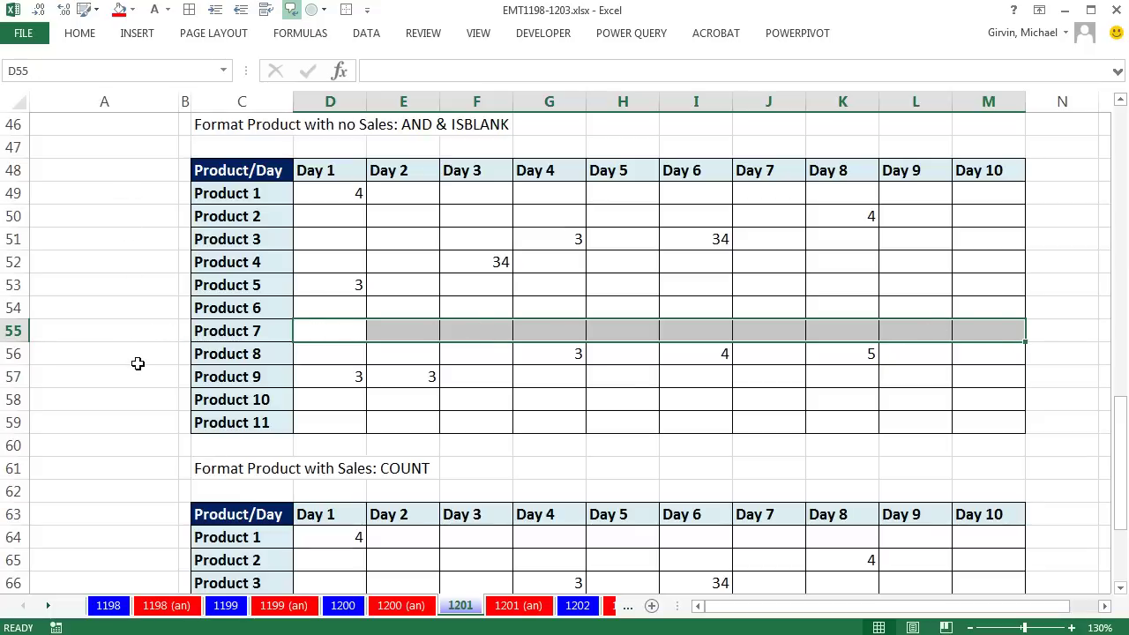
pyautogui.click(120, 334)
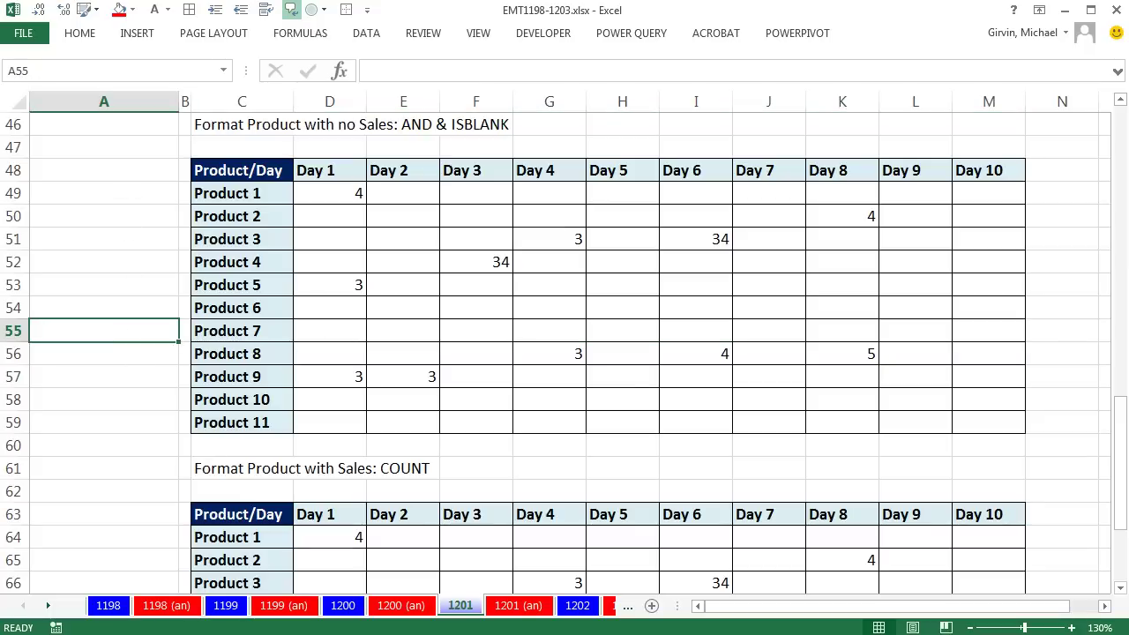
pyautogui.write('=isb')
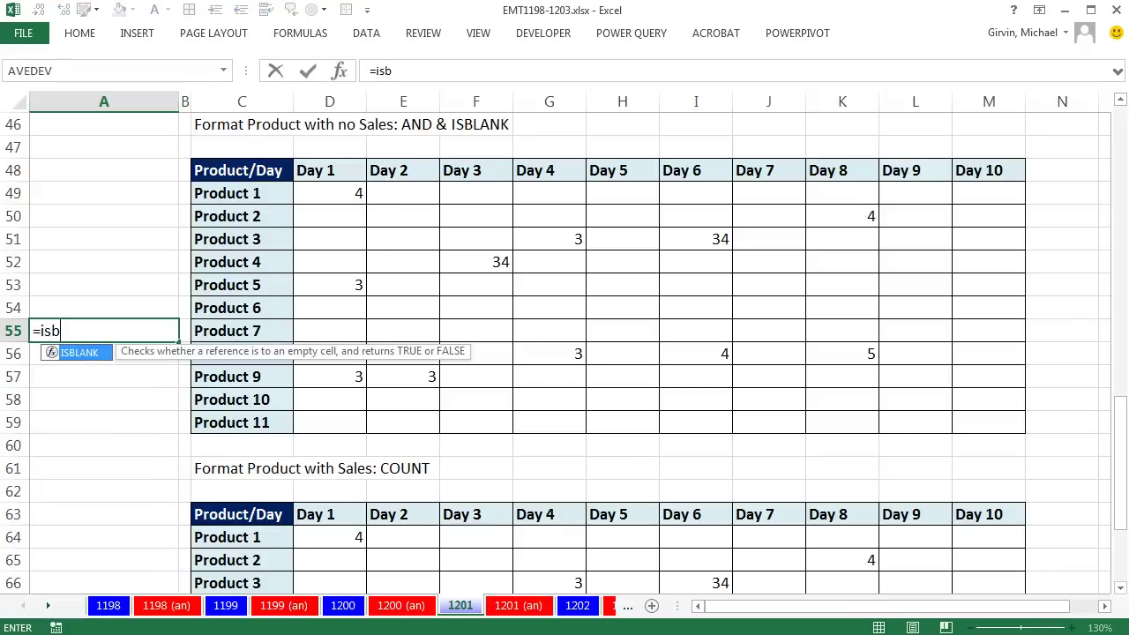
pyautogui.press('Tab')
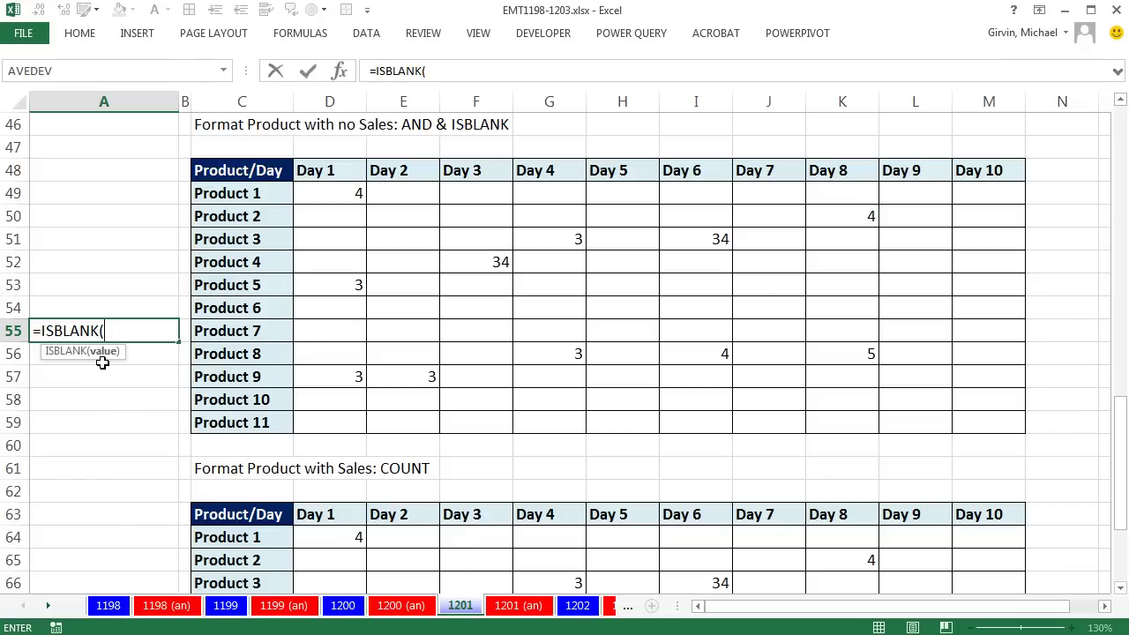
pyautogui.click(321, 331)
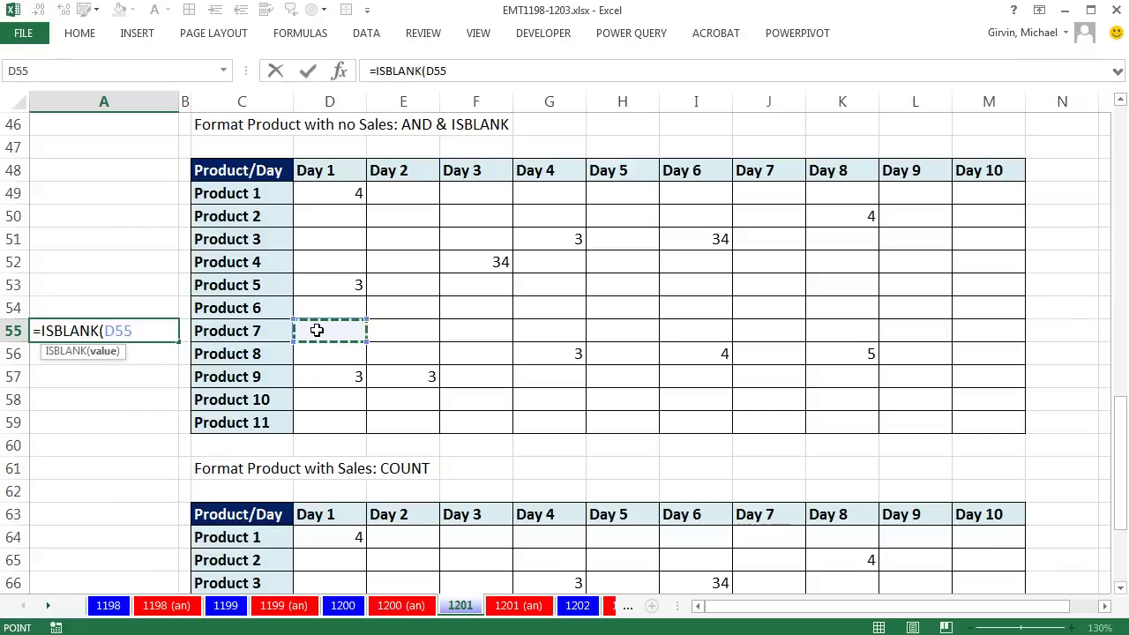
pyautogui.moveTo(316, 330); pyautogui.dragTo(973, 336)
pyautogui.write(')')
pyautogui.press('Return')
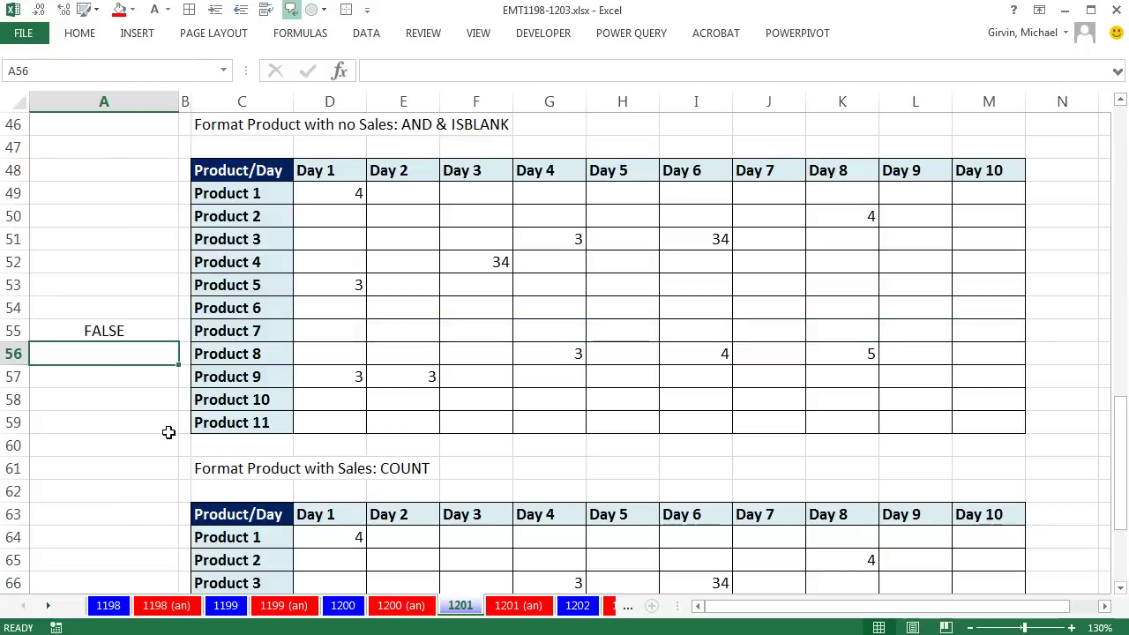
# - Evaluate ISBLANK(D55:M55) in A55 to view its TRUE/FALSE array, then restore the formula
pyautogui.doubleClick(133, 331)
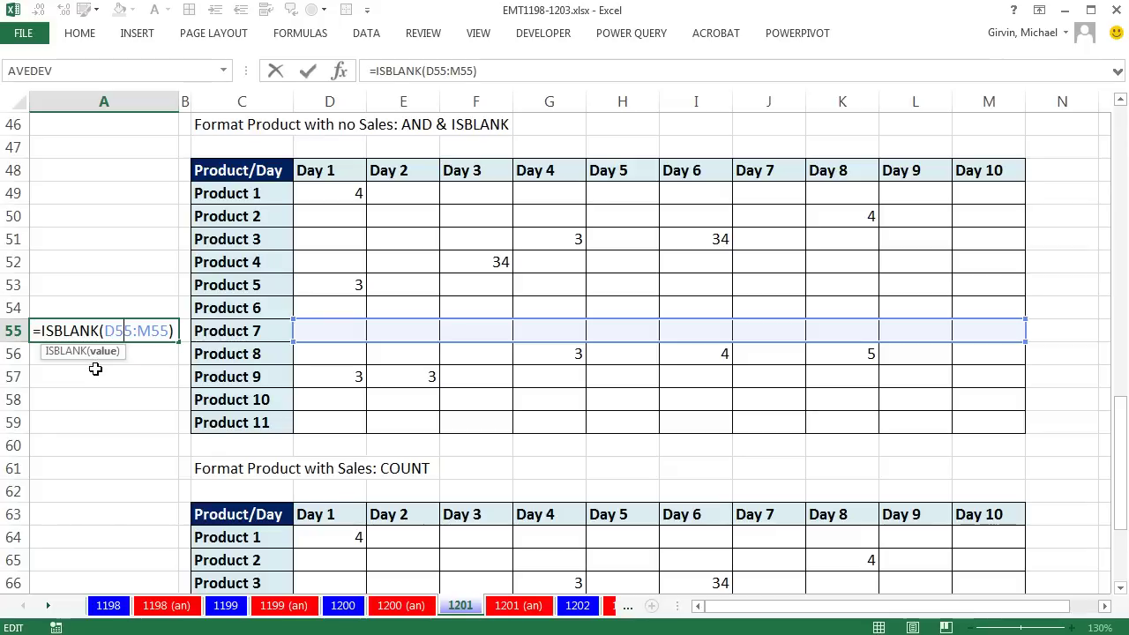
pyautogui.moveTo(176, 331); pyautogui.dragTo(4, 331)
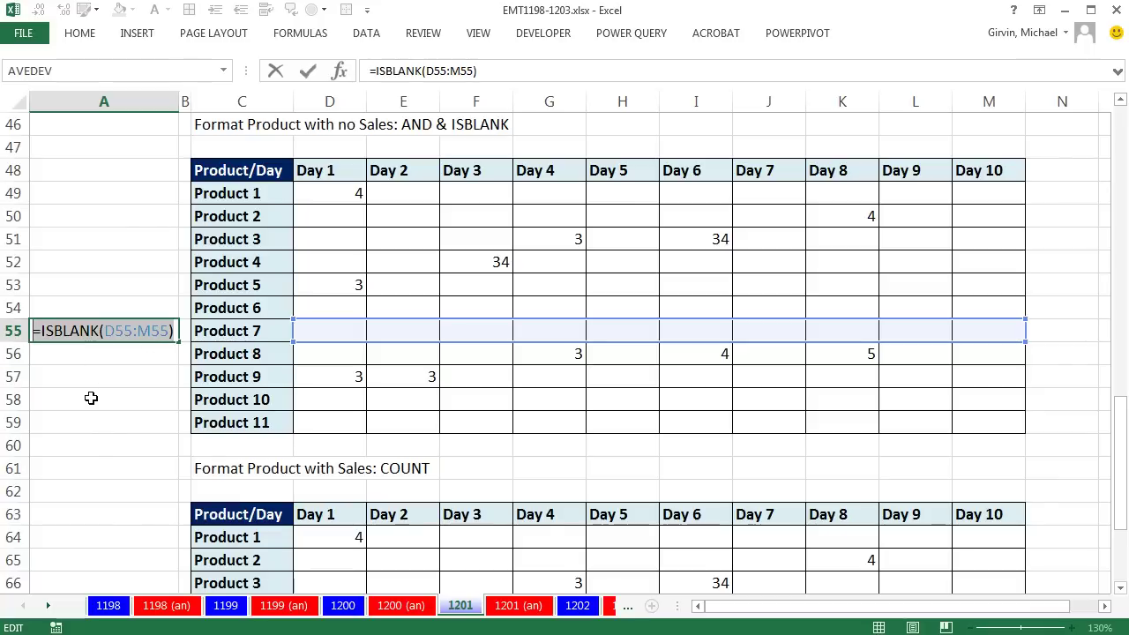
pyautogui.press('F9')
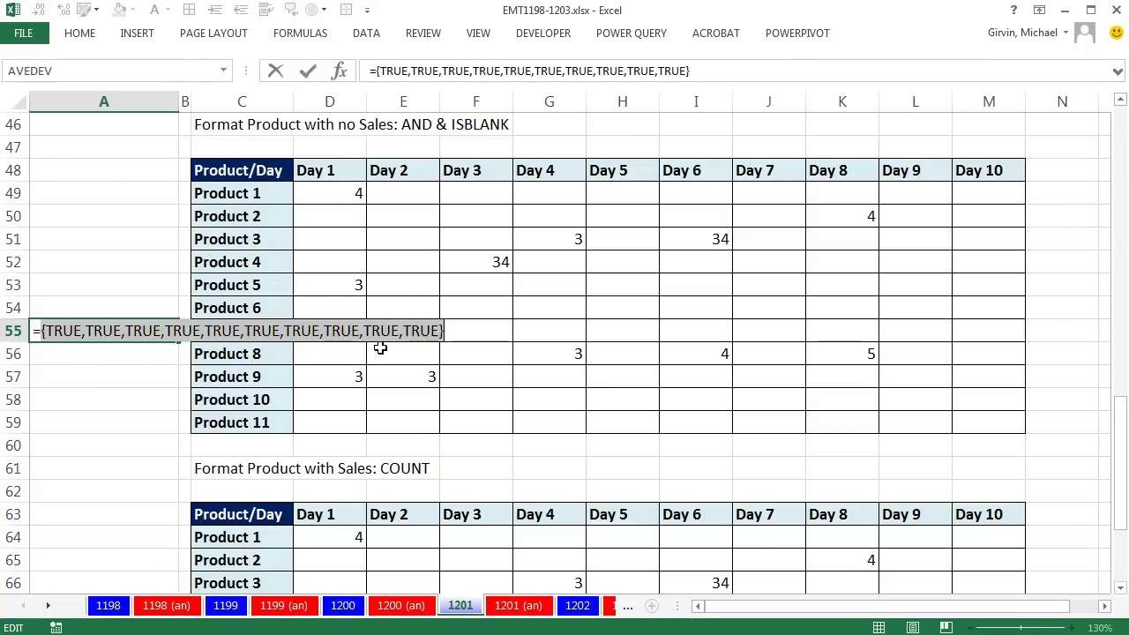
pyautogui.hotkey('ctrl', 'z')
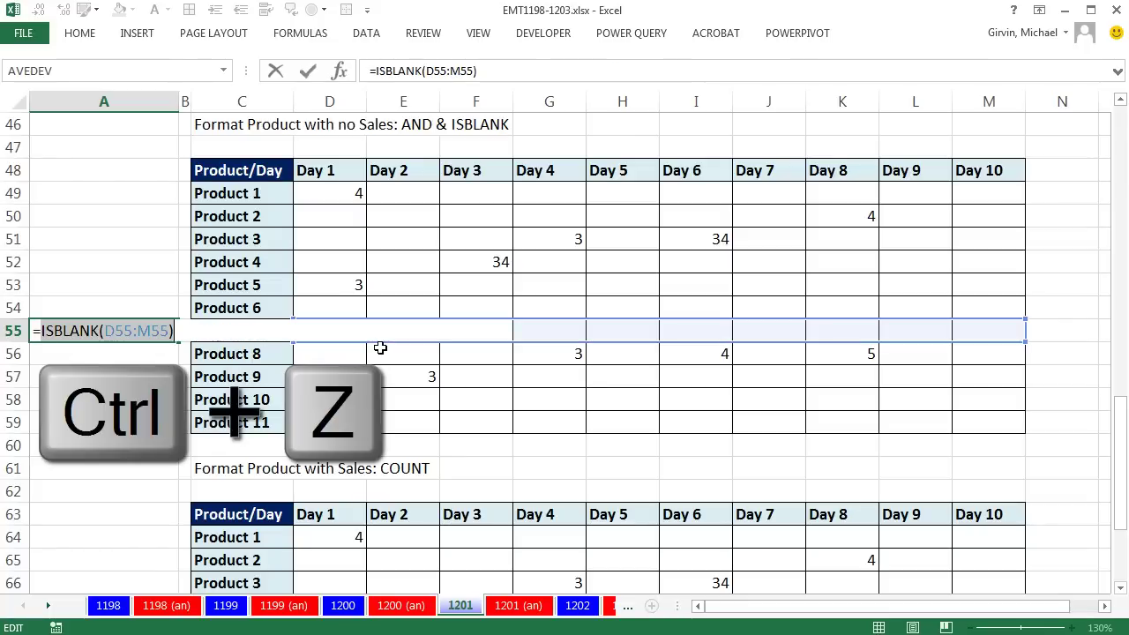
pyautogui.hotkey('ctrl', 'Return')
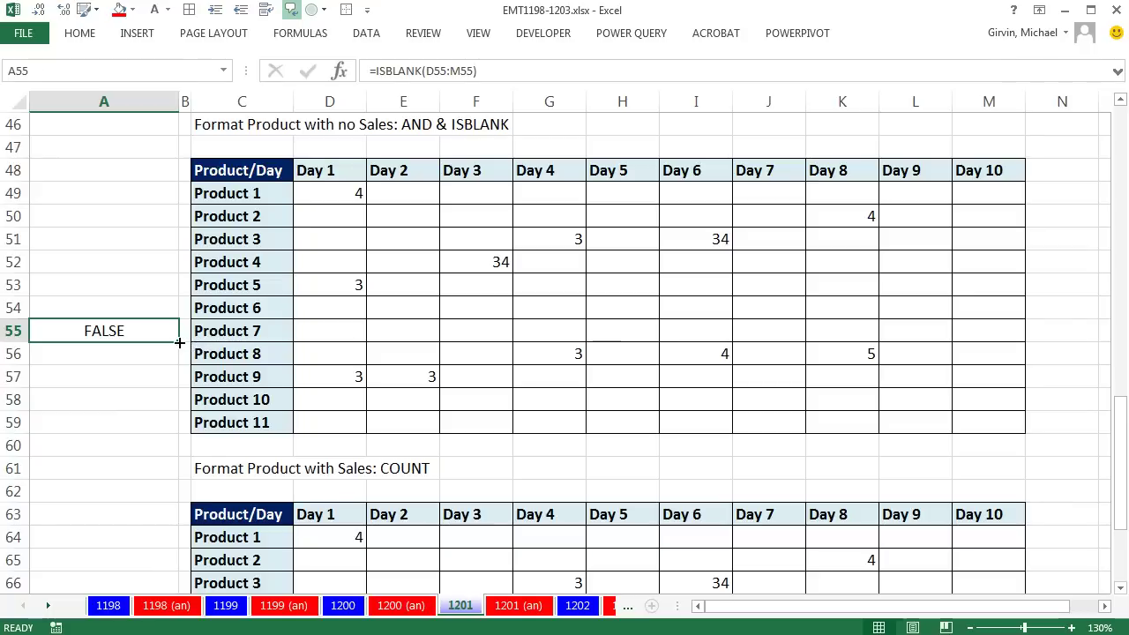
# - Copy the ISBLANK formula down to A56 and evaluate its result without keeping the change
pyautogui.moveTo(179, 343); pyautogui.dragTo(173, 363)
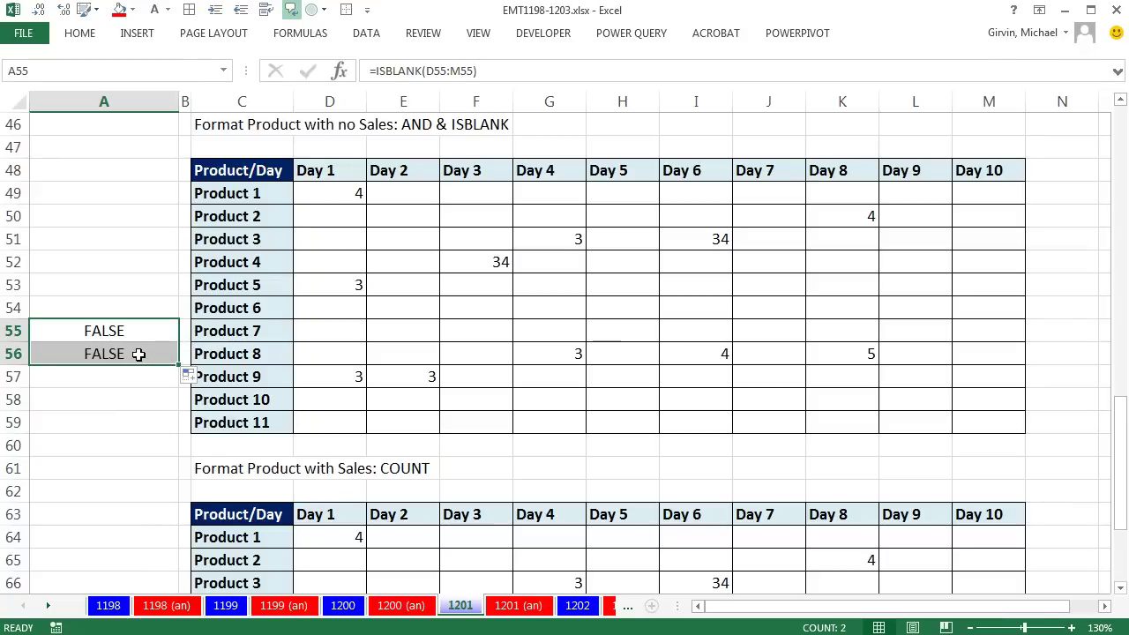
pyautogui.click(139, 354)
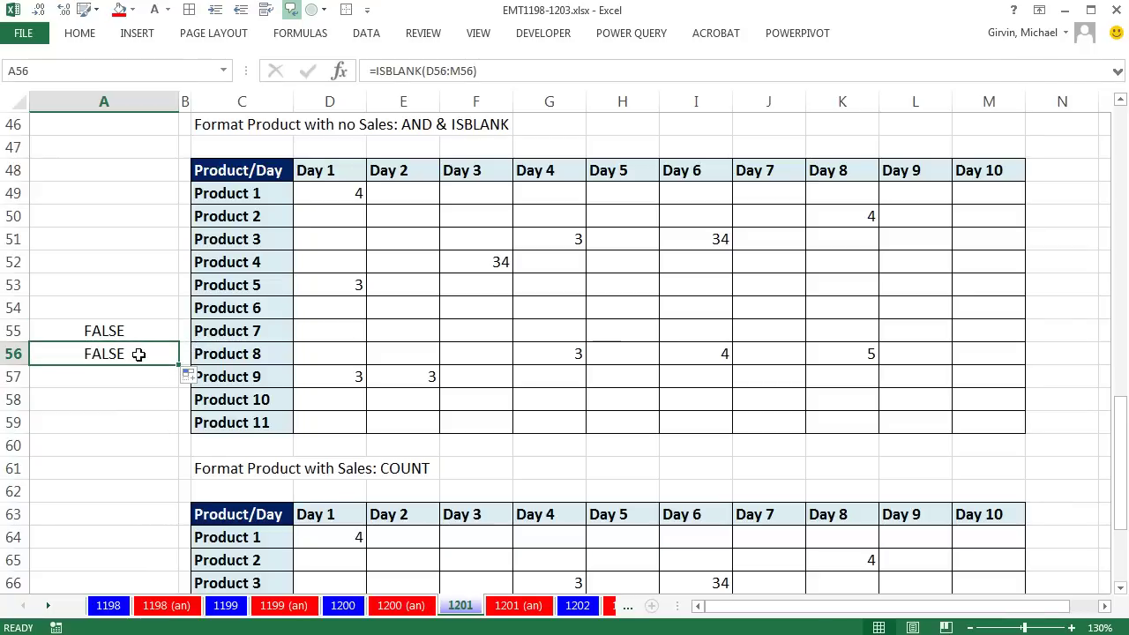
pyautogui.press('F2')
pyautogui.press('F9')
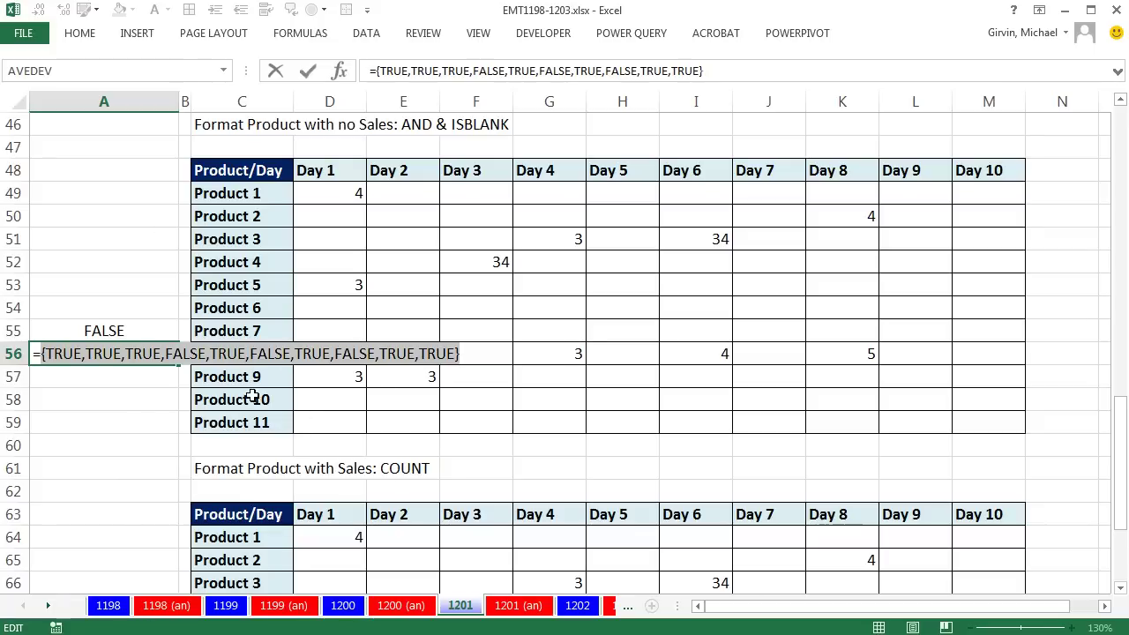
pyautogui.press('Escape')
# - Re-evaluate A55's ISBLANK(D55:M55) to confirm ten TRUE values, then restore the formula
pyautogui.click(68, 330)
pyautogui.doubleClick(36, 330)
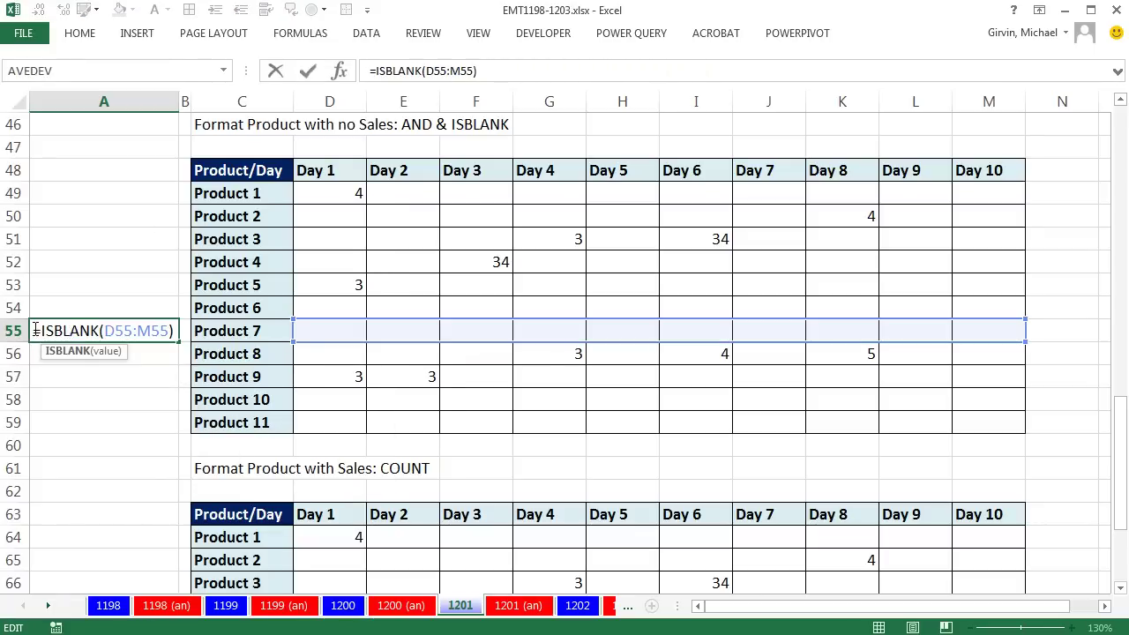
pyautogui.moveTo(35, 330); pyautogui.dragTo(177, 335)
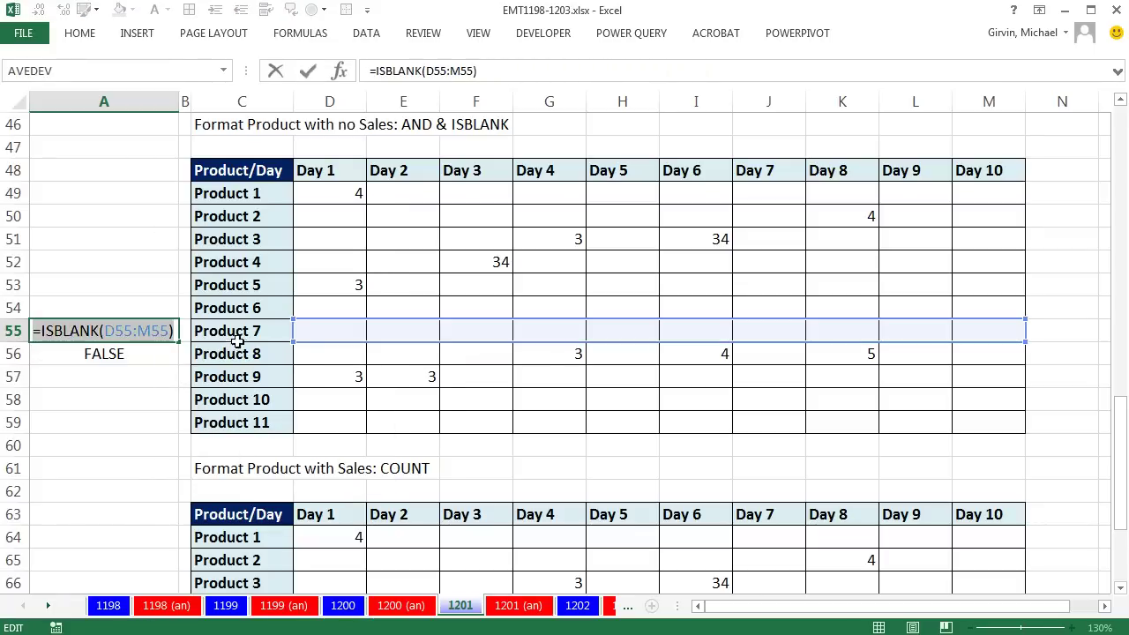
pyautogui.press('F9')
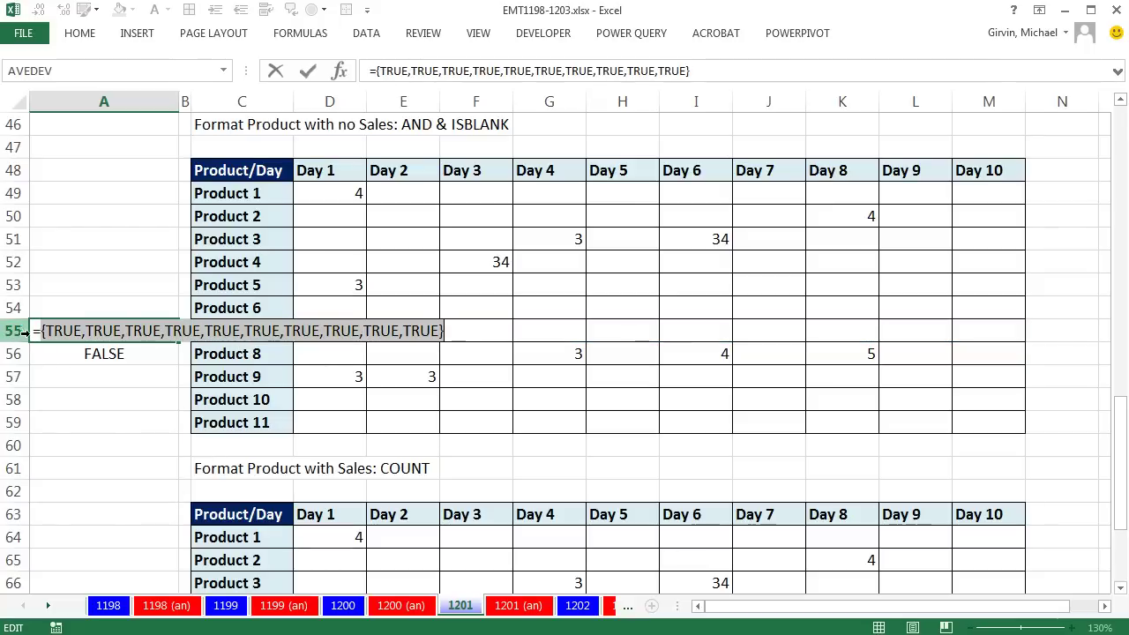
pyautogui.hotkey('ctrl', 'z')
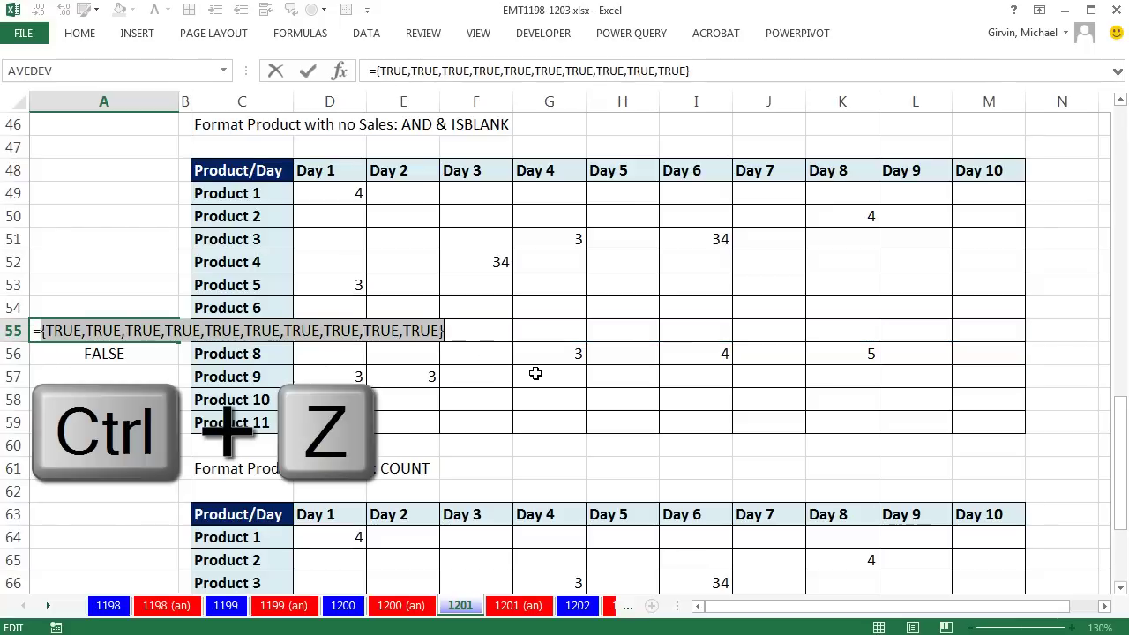
# - Wrap A55's test as =AND(ISBLANK(D55:M55)), checking the ISBLANK argument's TRUE values first
pyautogui.click(41, 332)
pyautogui.write('an')
pyautogui.press('Tab')
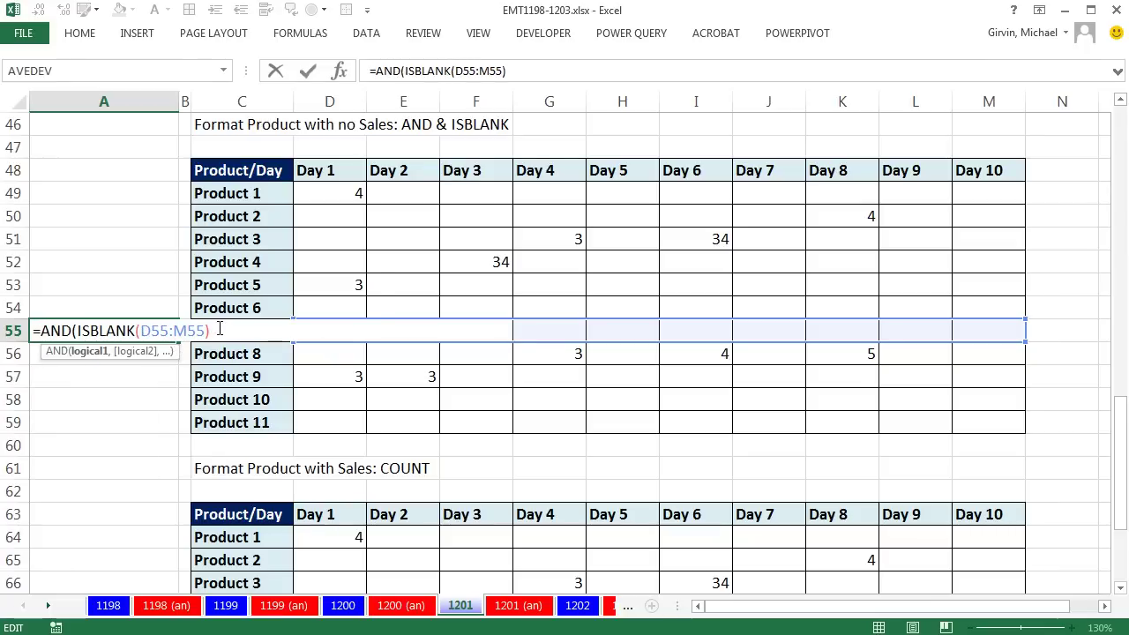
pyautogui.write(')')
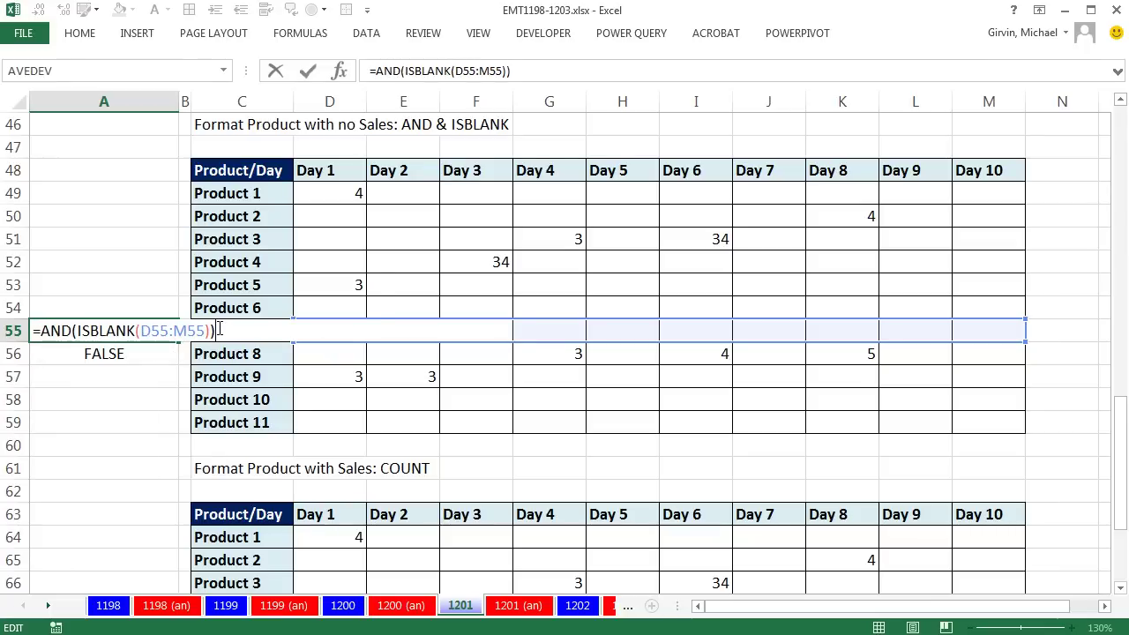
pyautogui.click(121, 330)
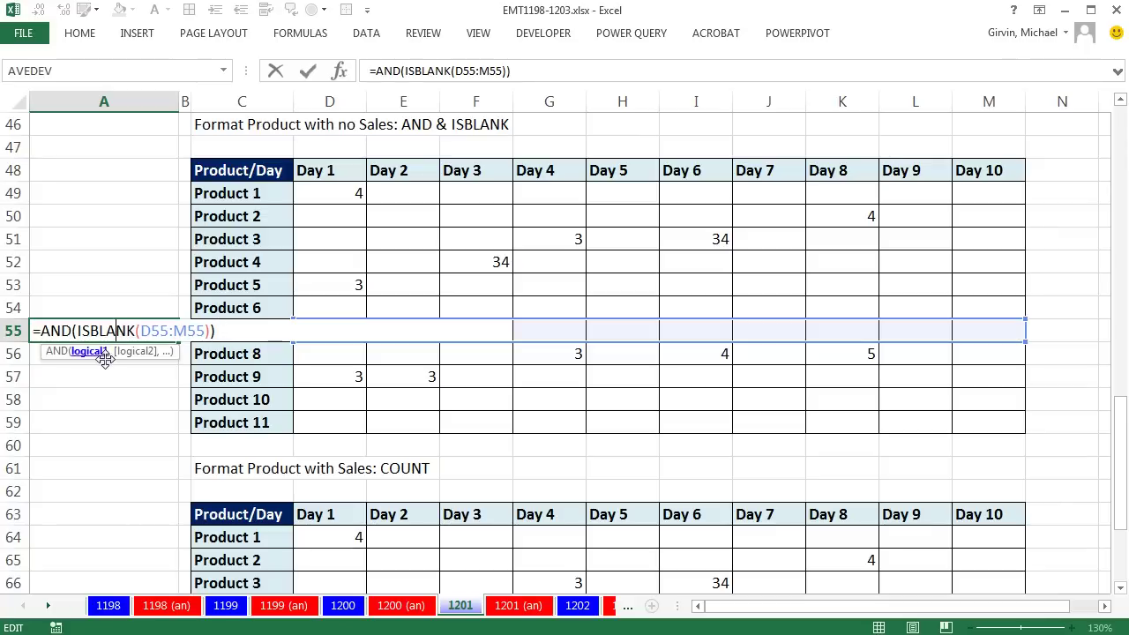
pyautogui.click(97, 352)
pyautogui.press('F9')
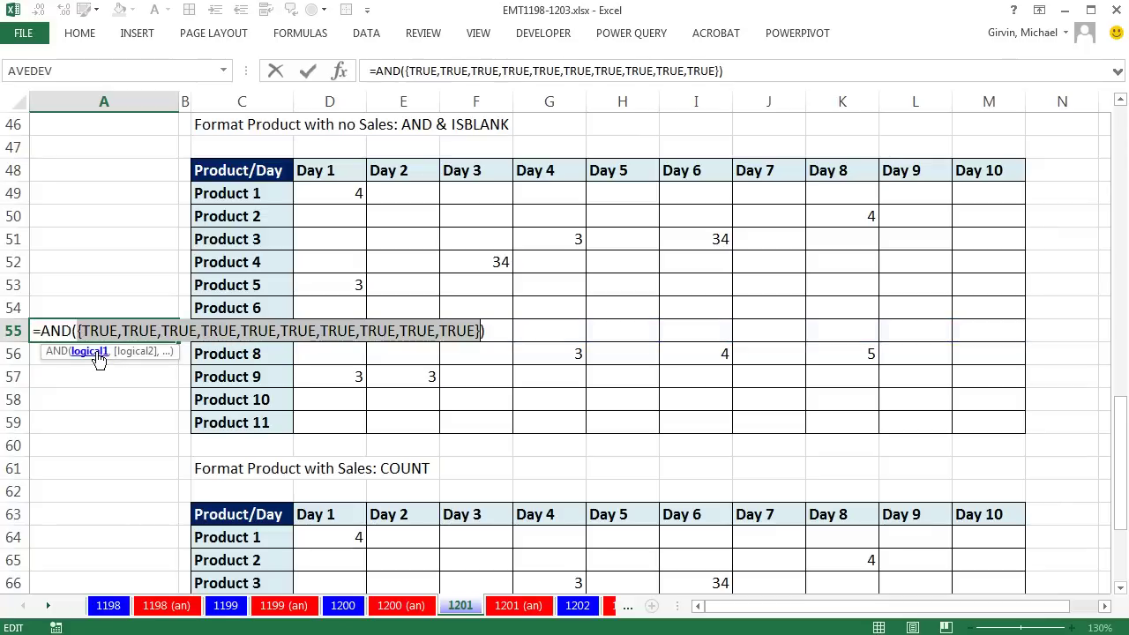
pyautogui.hotkey('ctrl', 'z')
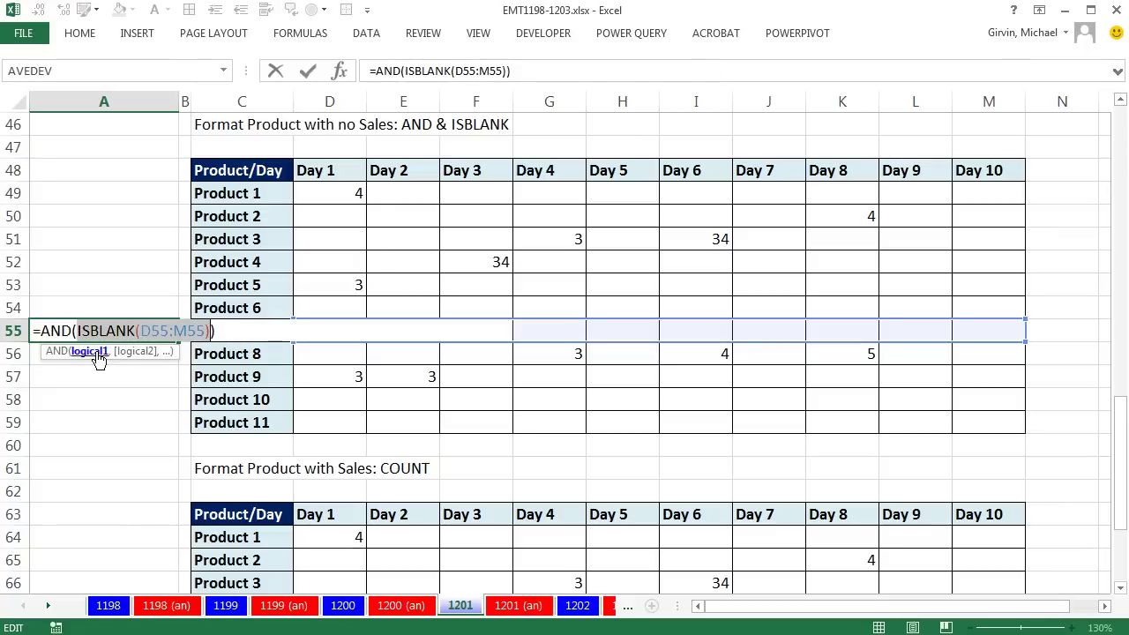
pyautogui.press('Right')
pyautogui.press('Right')
pyautogui.press('Right')
pyautogui.press('Right')
pyautogui.press('Right')
pyautogui.press('Right')
pyautogui.press('Right')
pyautogui.press('Right')
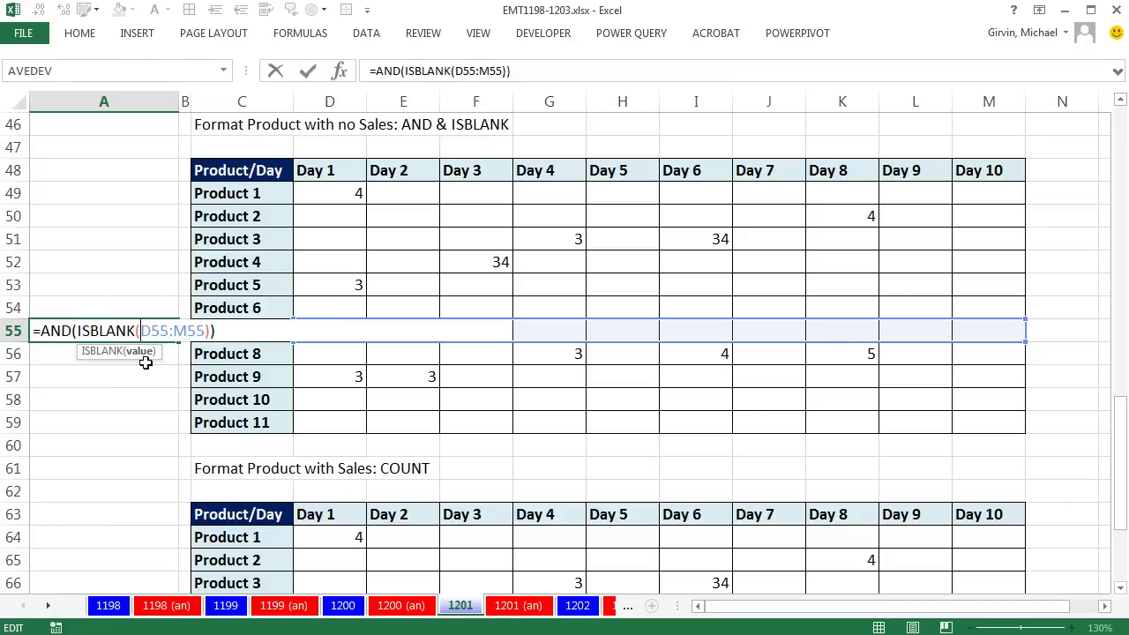
pyautogui.press('Return')
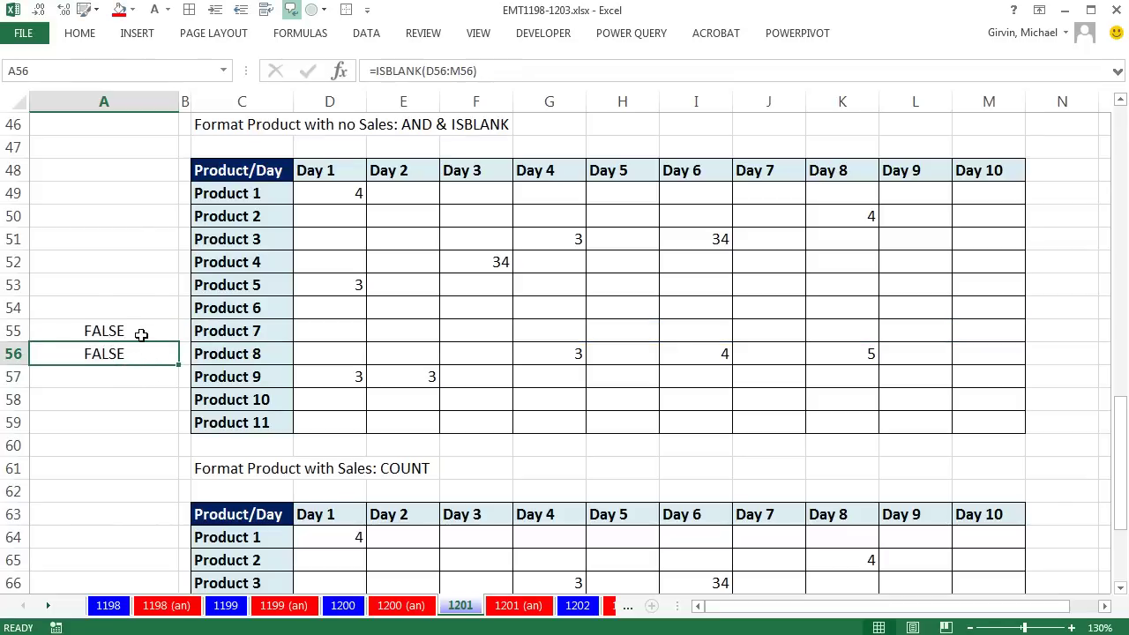
# - Re-enter A55 as the array formula {=AND(ISBLANK(D55:M55))}
pyautogui.doubleClick(140, 333)
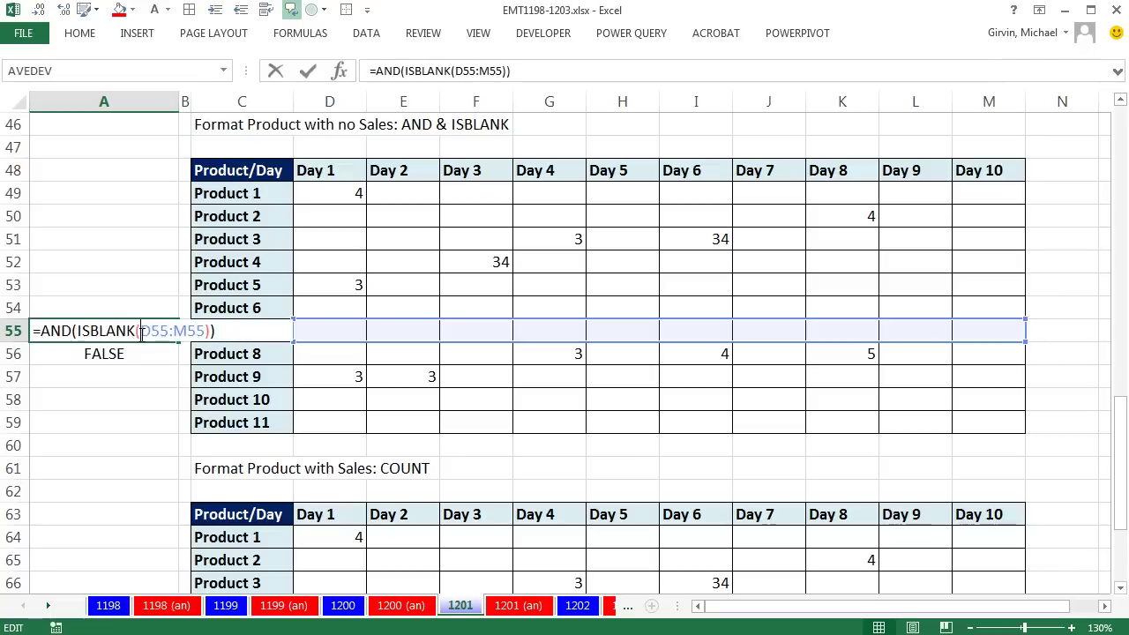
pyautogui.click(223, 331)
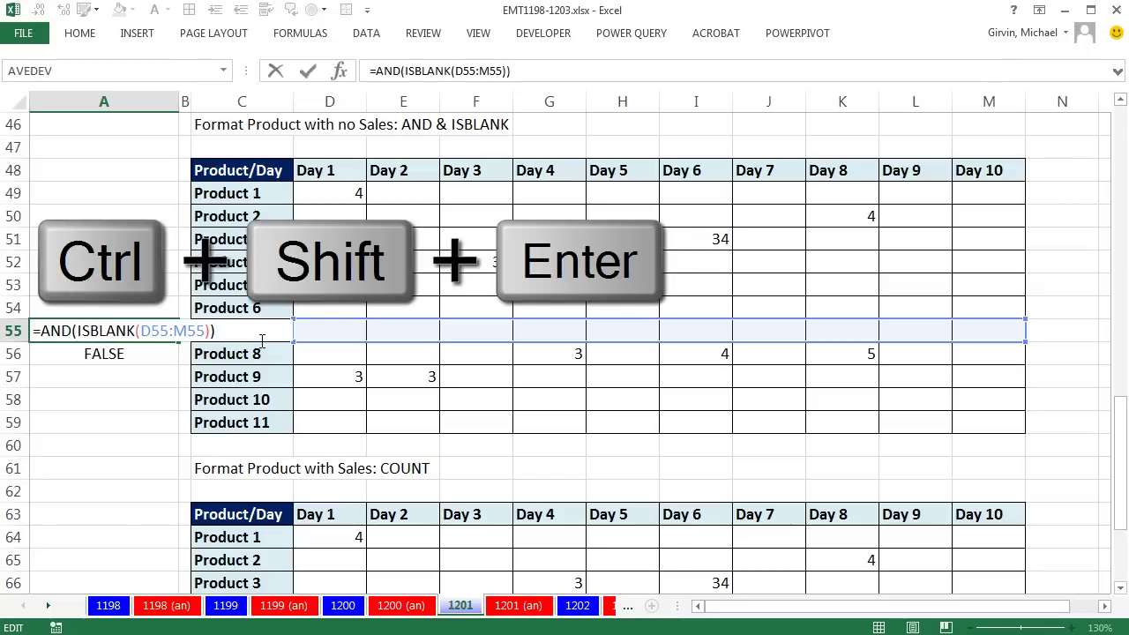
pyautogui.hotkey('ctrl', 'shift', 'Return')
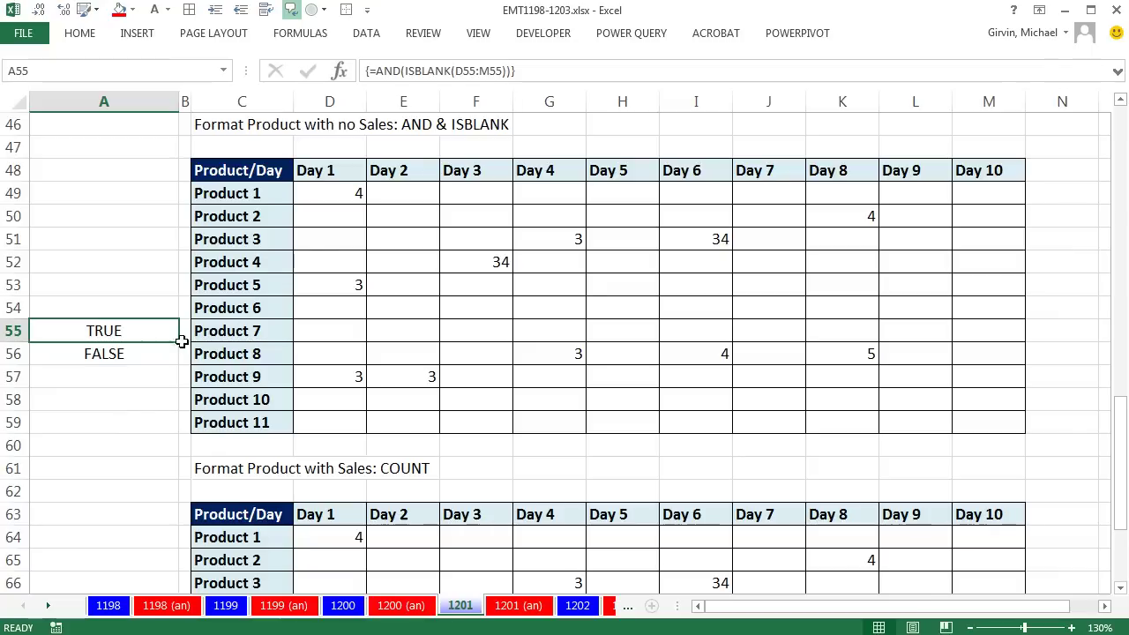
# - Fill A55's array formula down to A59 and up to A49
pyautogui.moveTo(179, 341); pyautogui.dragTo(179, 432)
pyautogui.click(145, 331)
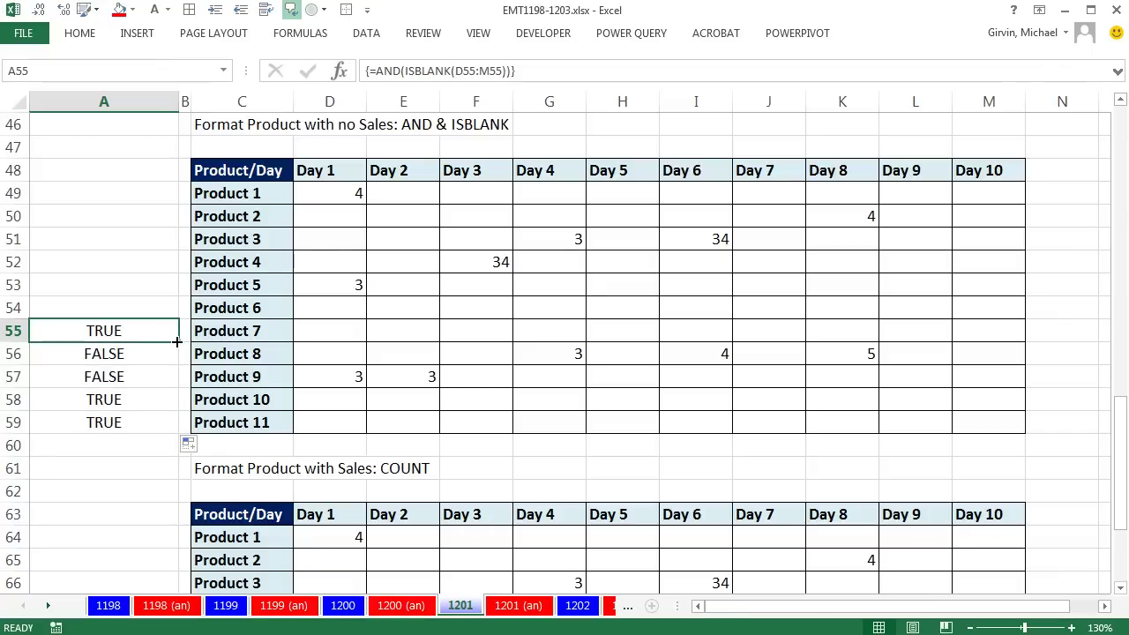
pyautogui.moveTo(178, 342); pyautogui.dragTo(180, 189)
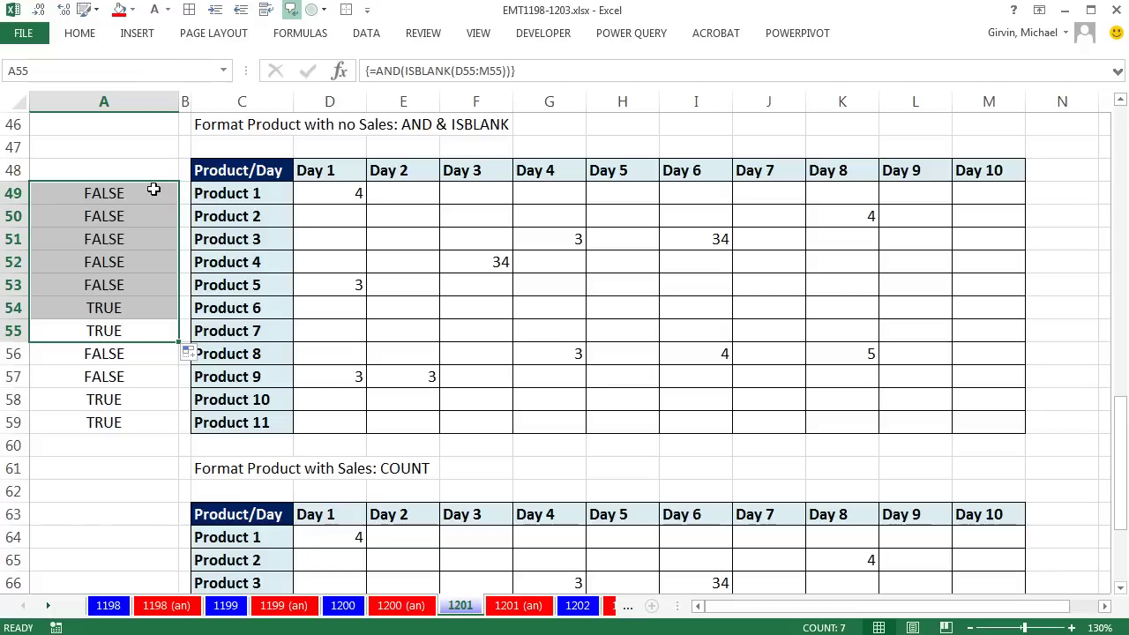
# - Copy the =AND(ISBLANK(D49:M49)) formula text from A49 without changing the cell
pyautogui.click(150, 190)
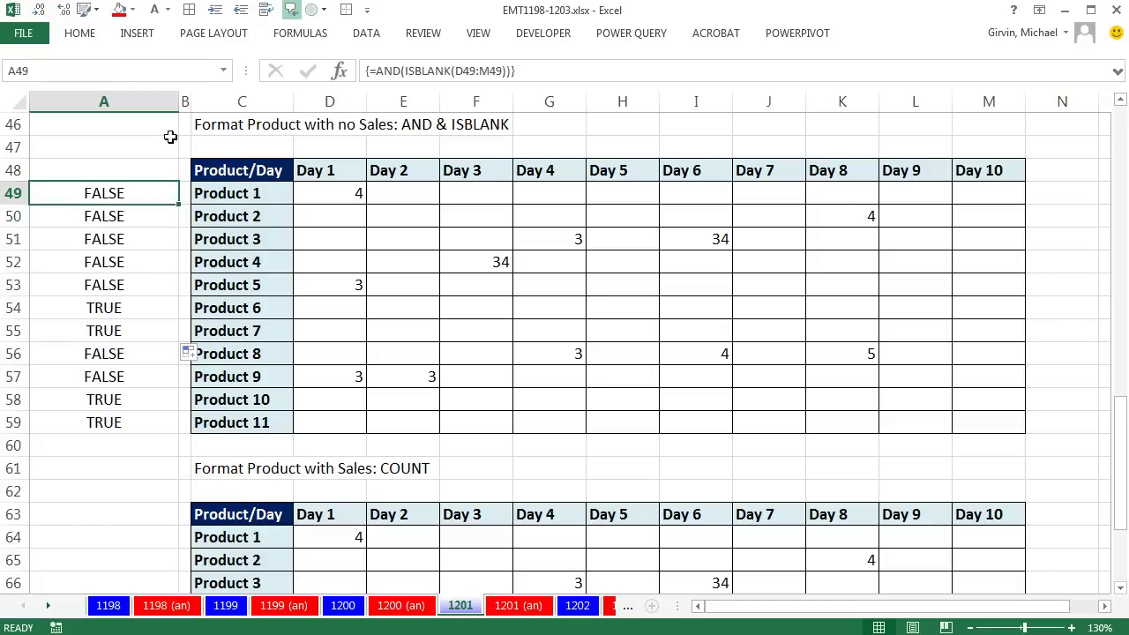
pyautogui.doubleClick(115, 195)
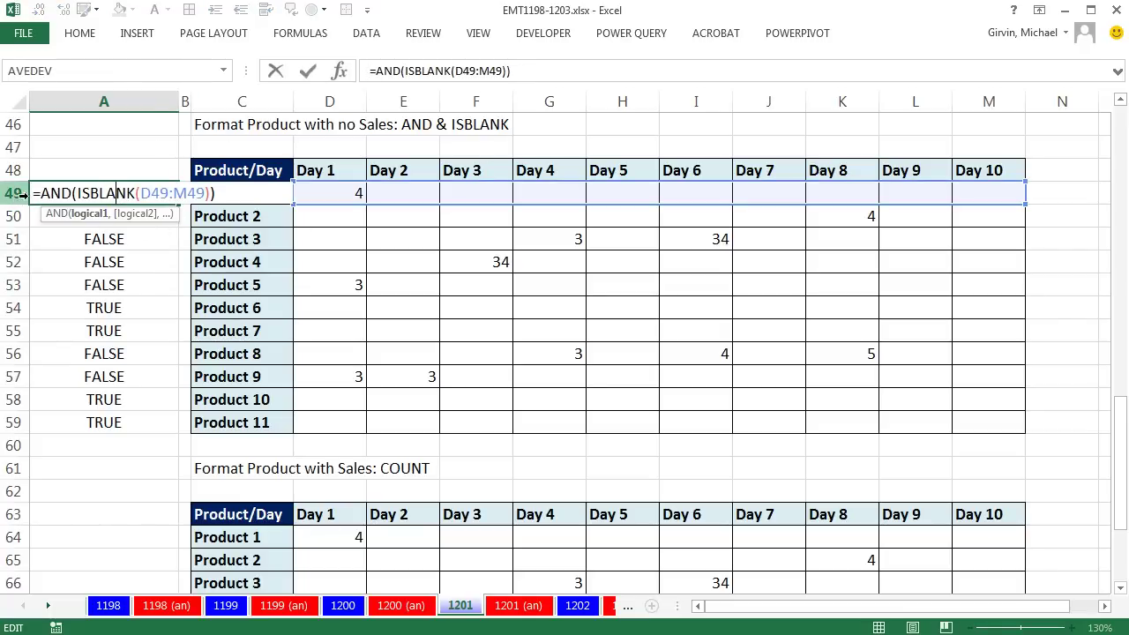
pyautogui.moveTo(33, 193); pyautogui.dragTo(236, 205)
pyautogui.hotkey('ctrl', 'c')
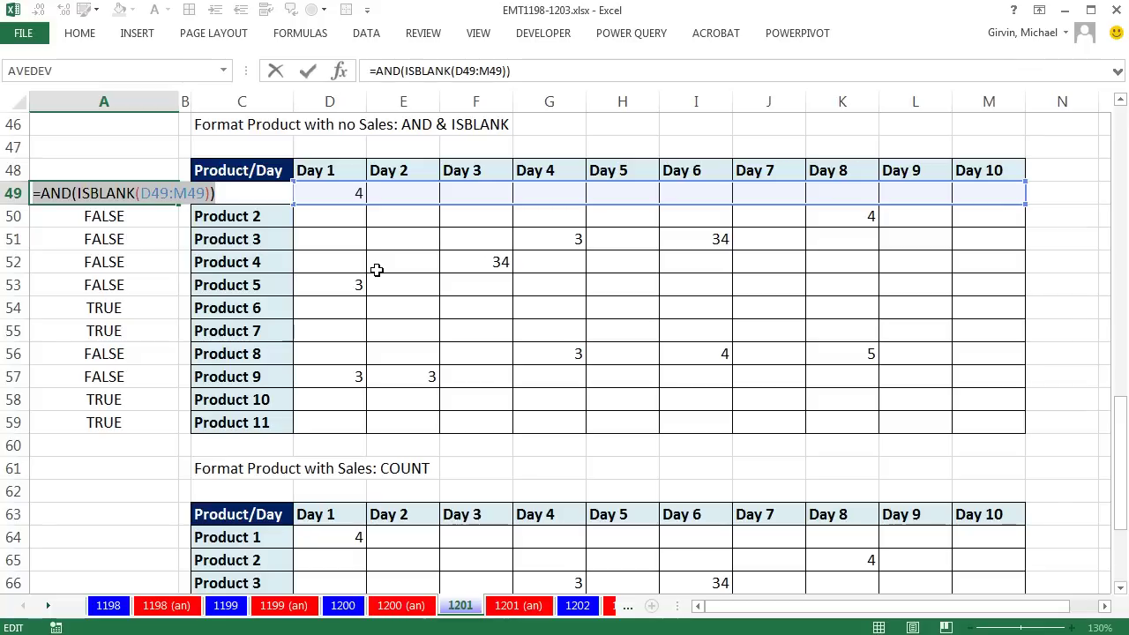
pyautogui.hotkey('ctrl', 'c')
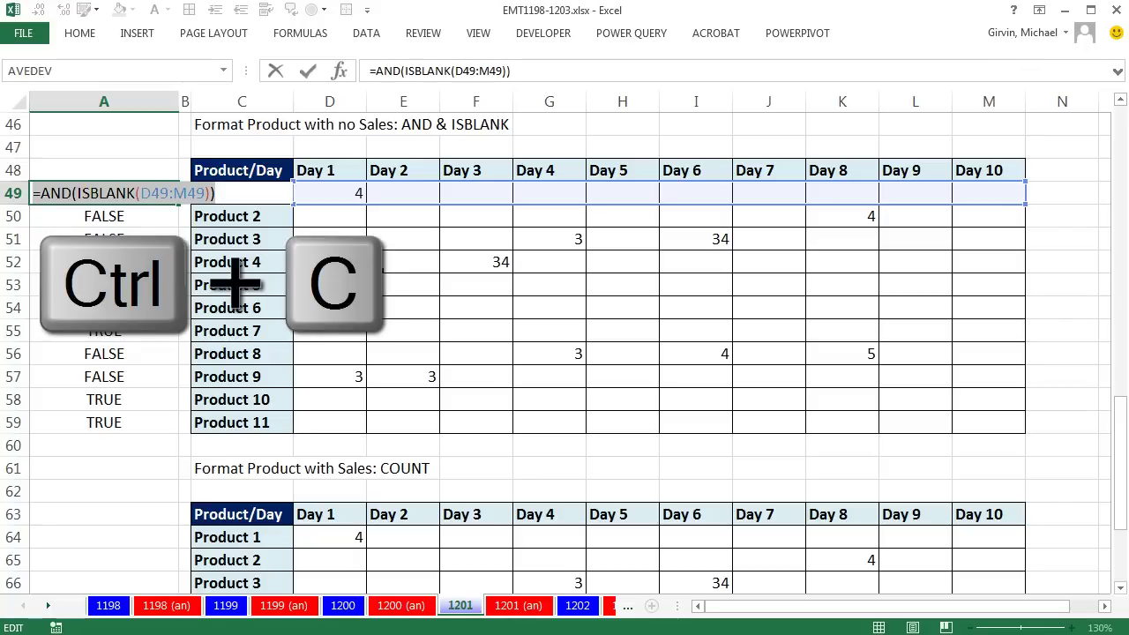
pyautogui.press('Escape')
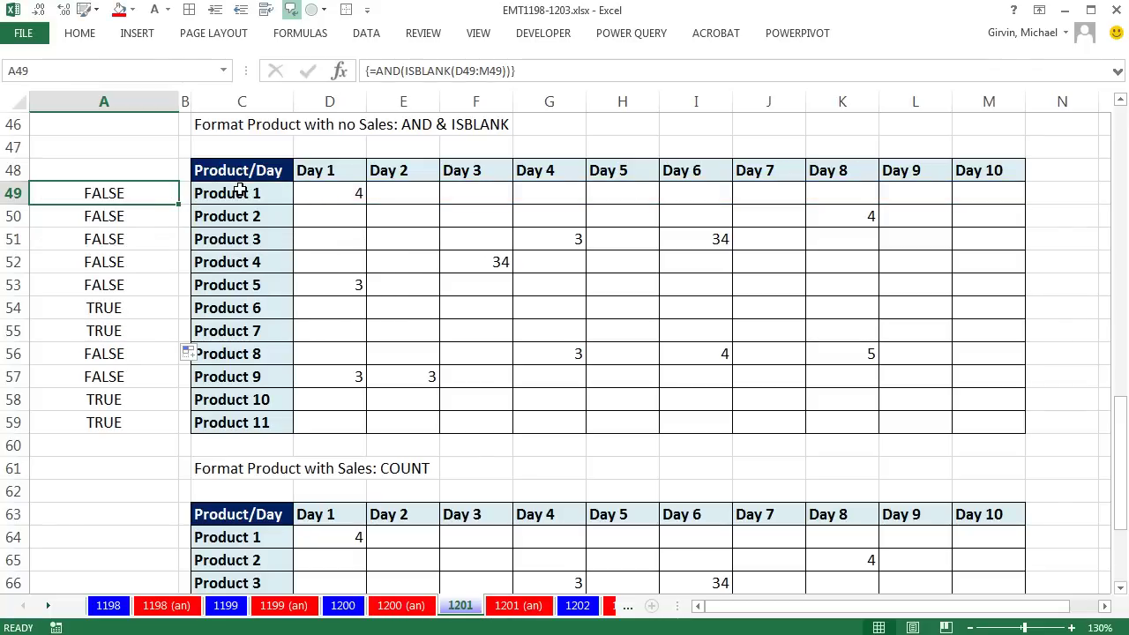
# - Start a formula-based conditional formatting rule on C49:C59 using the pasted AND/ISBLANK formula
pyautogui.moveTo(239, 190); pyautogui.dragTo(256, 419)
pyautogui.press('alt')
pyautogui.press('h')
pyautogui.press('l')
pyautogui.press('n')
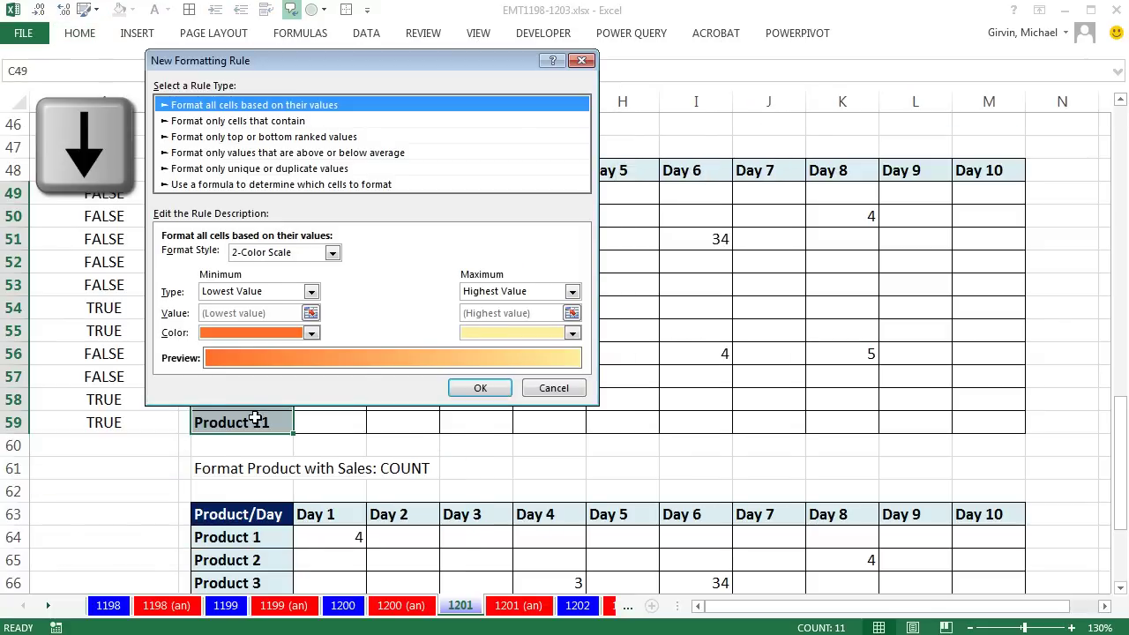
pyautogui.press('Down')
pyautogui.press('Down')
pyautogui.press('Down')
pyautogui.press('Down')
pyautogui.press('Down')
pyautogui.press('Tab')
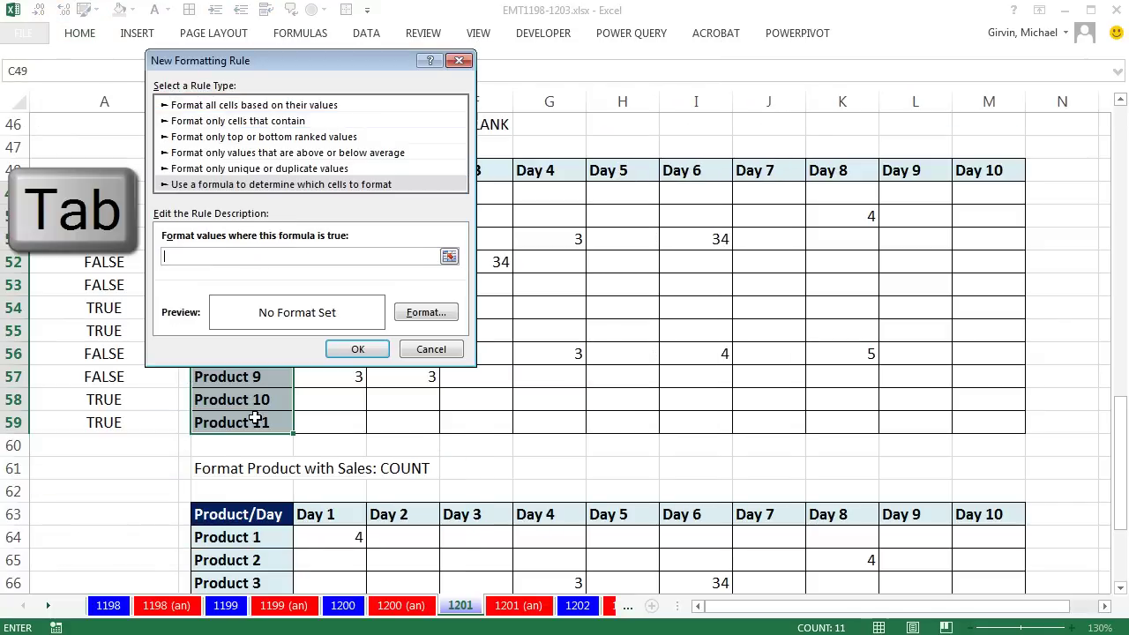
pyautogui.hotkey('ctrl', 'v')
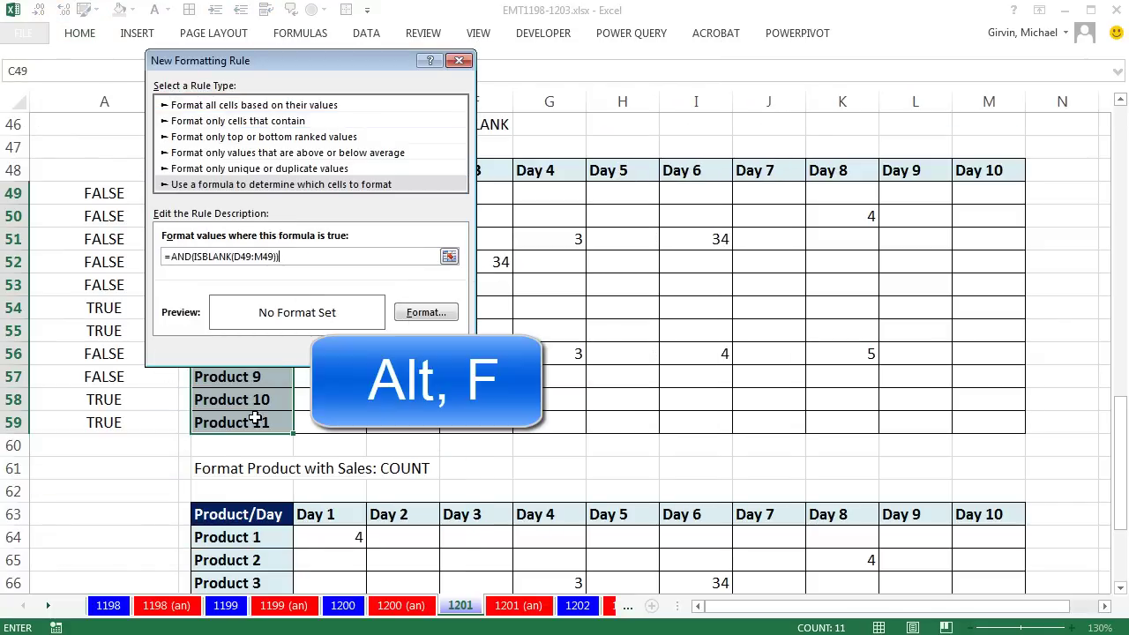
# - Give the rule a red fill and apply it to the product names
pyautogui.hotkey('alt', 'f')
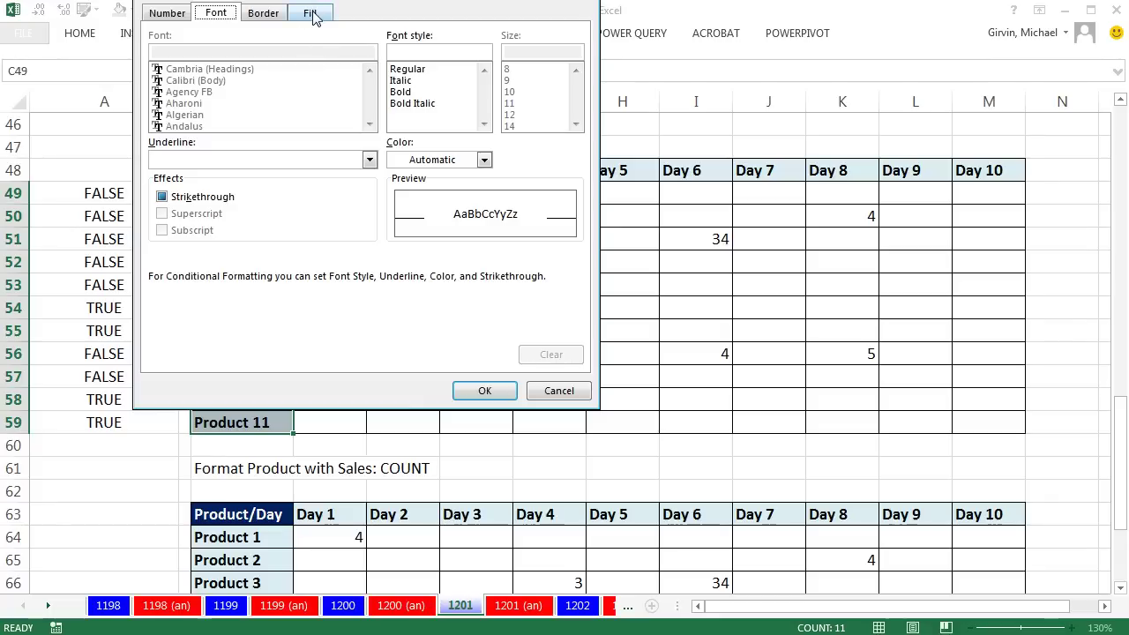
pyautogui.click(400, 161)
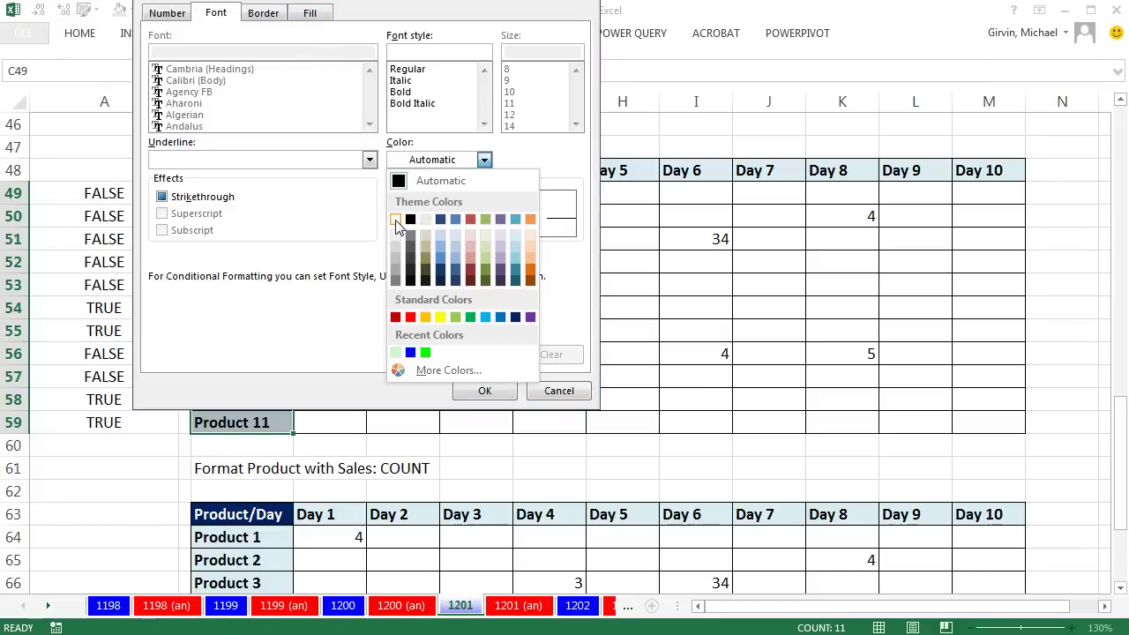
pyautogui.click(298, 12)
pyautogui.click(299, 13)
pyautogui.click(180, 185)
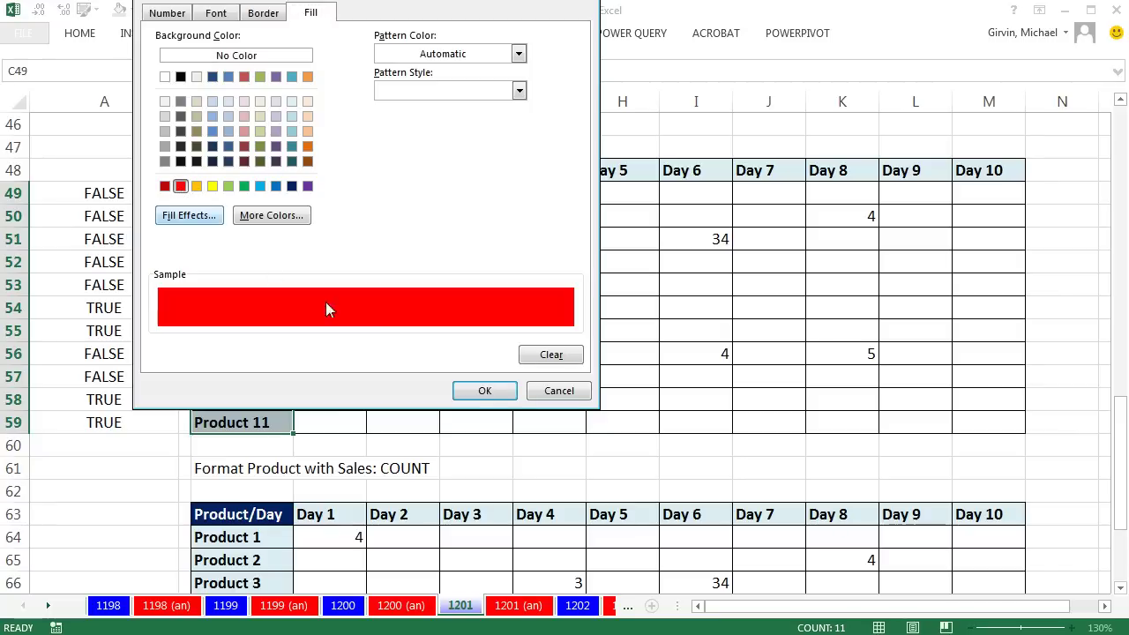
pyautogui.click(486, 391)
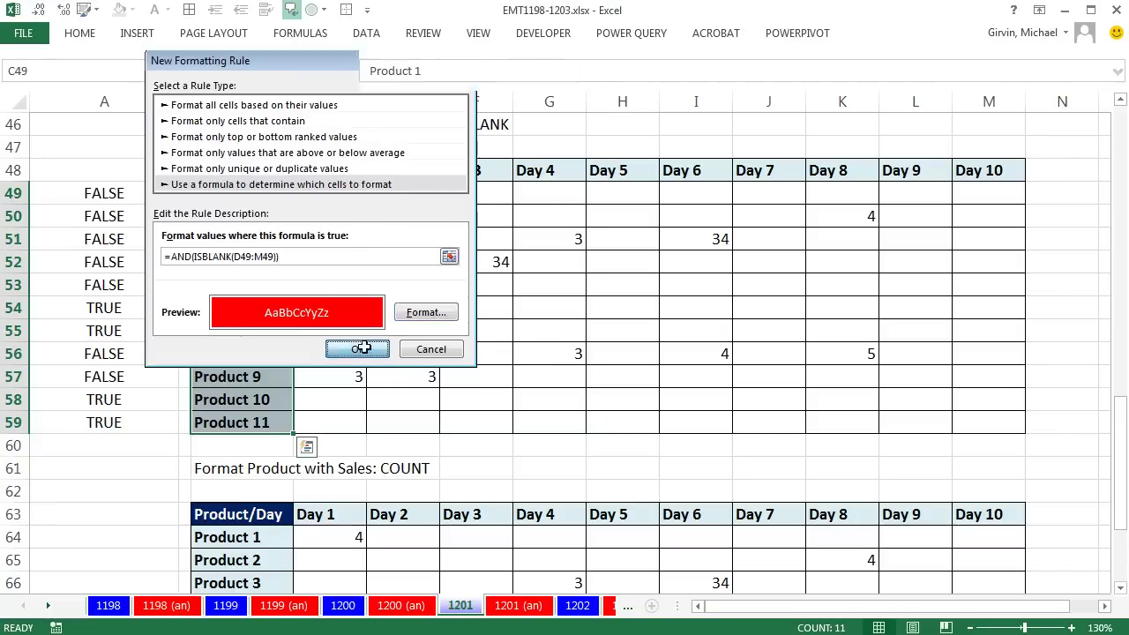
pyautogui.click(364, 351)
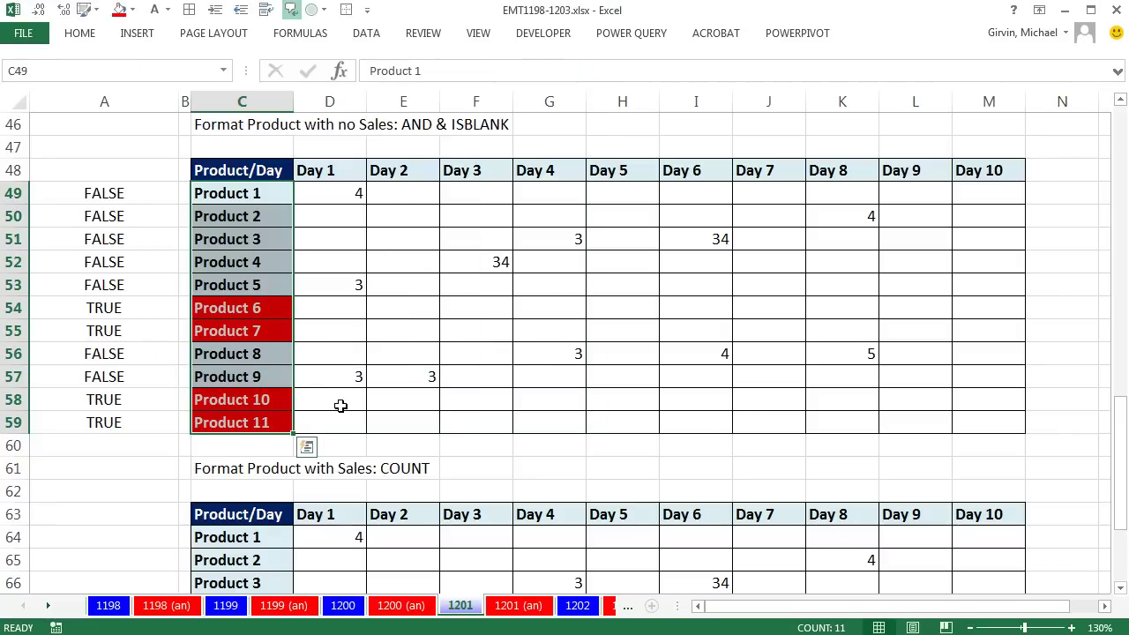
# - Test a sale of 4 in D54, clear it, and re-enter A49 as an array formula
pyautogui.click(338, 306)
pyautogui.write('4')
pyautogui.hotkey('ctrl', 'Return')
pyautogui.press('Delete')
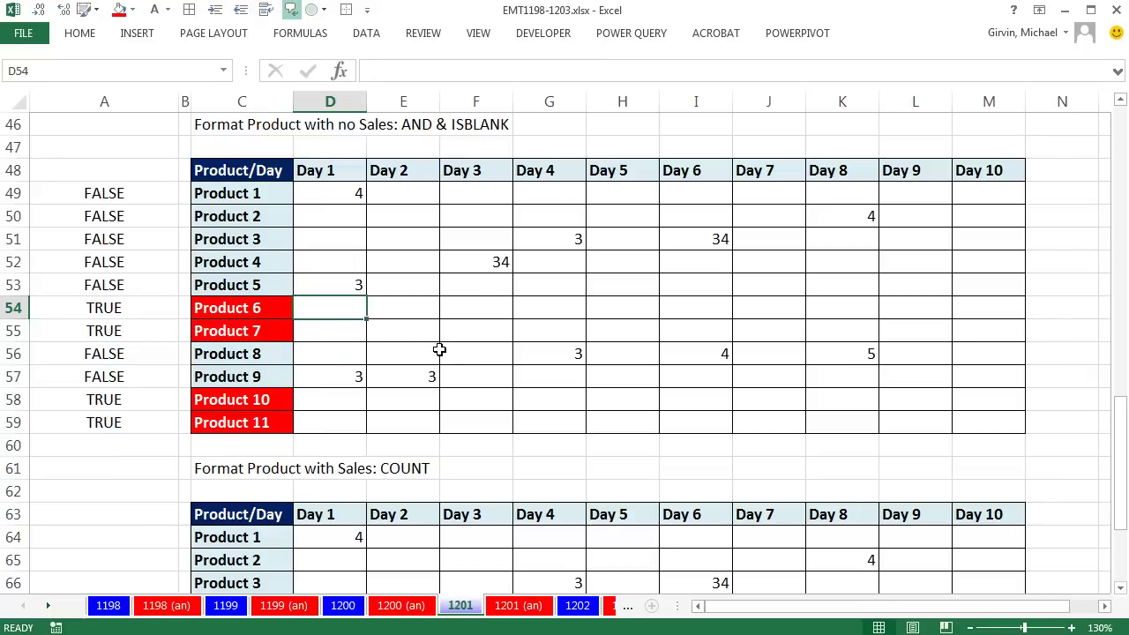
pyautogui.doubleClick(118, 193)
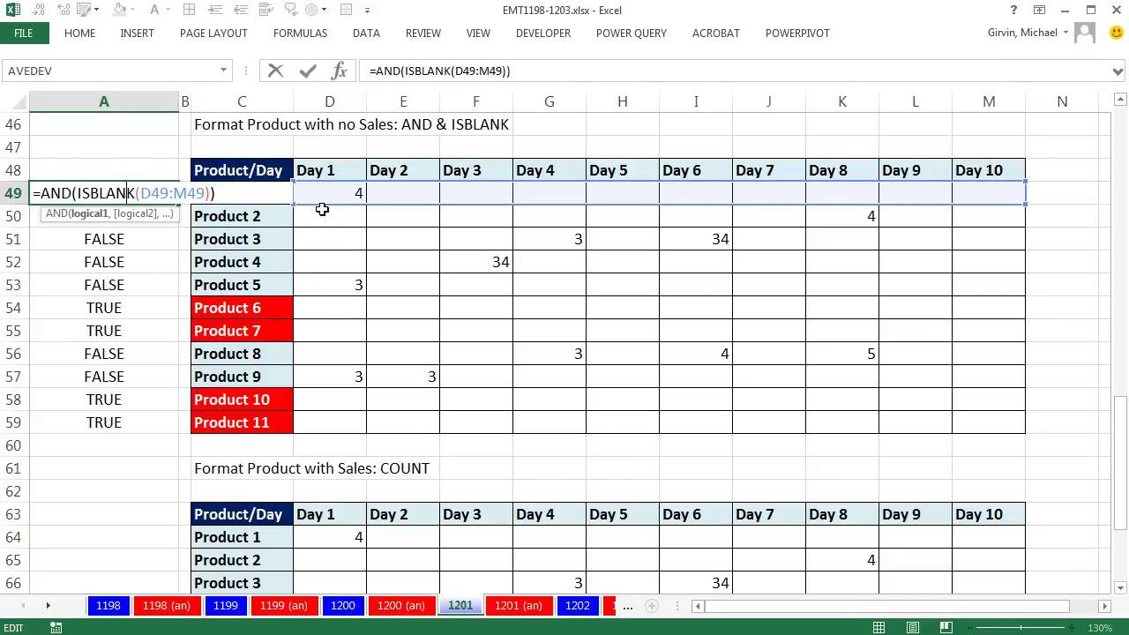
pyautogui.hotkey('ctrl', 'shift', 'Return')
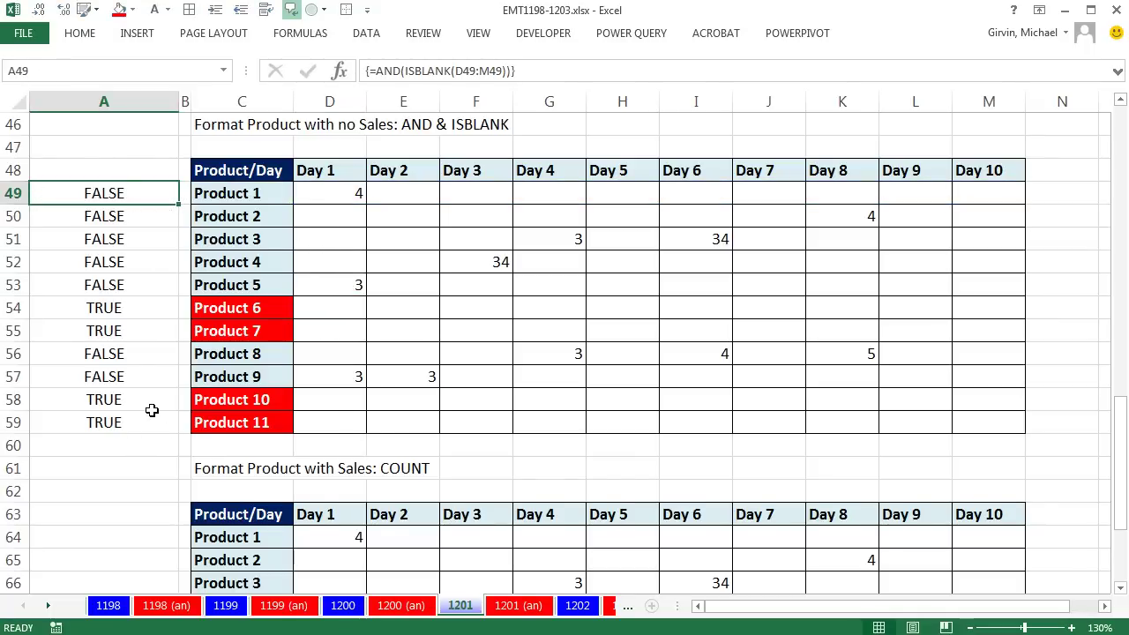
# - Enter =COUNT(D64:M64) in A64 and fill it down to A74
pyautogui.scroll(-3, 152, 410)
pyautogui.scroll(-1, 154, 410)
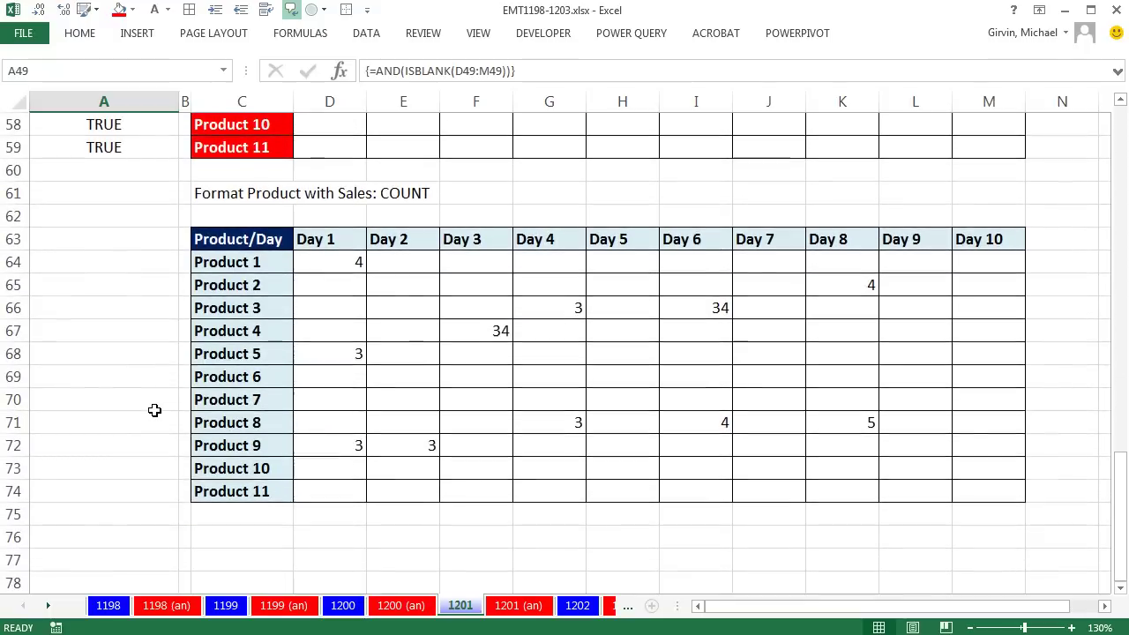
pyautogui.click(131, 259)
pyautogui.write('=count')
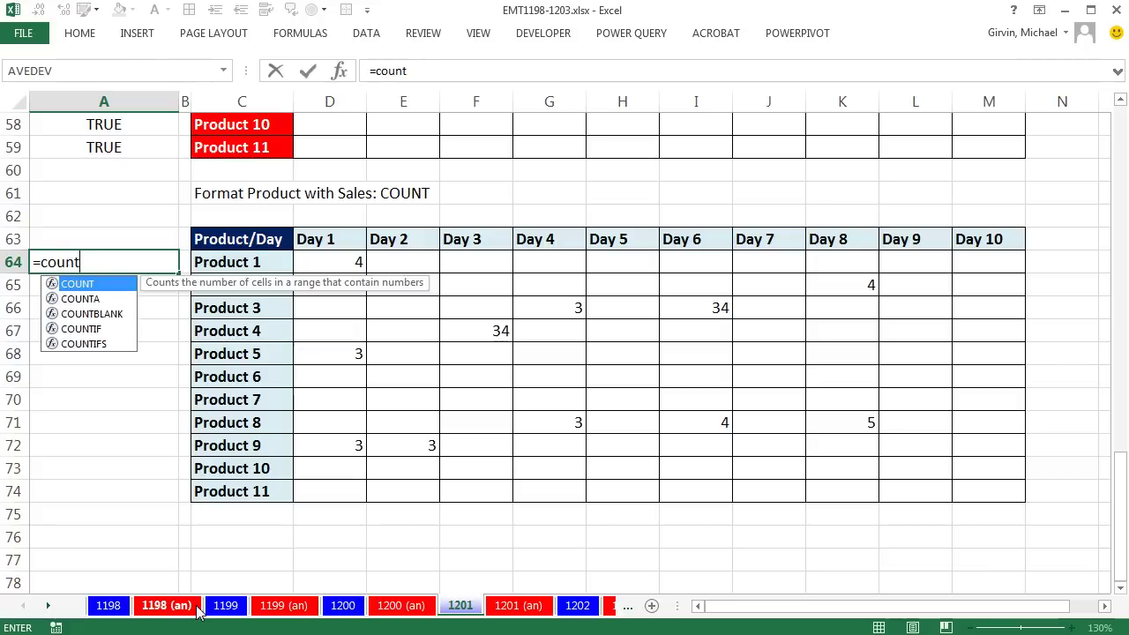
pyautogui.press('Tab')
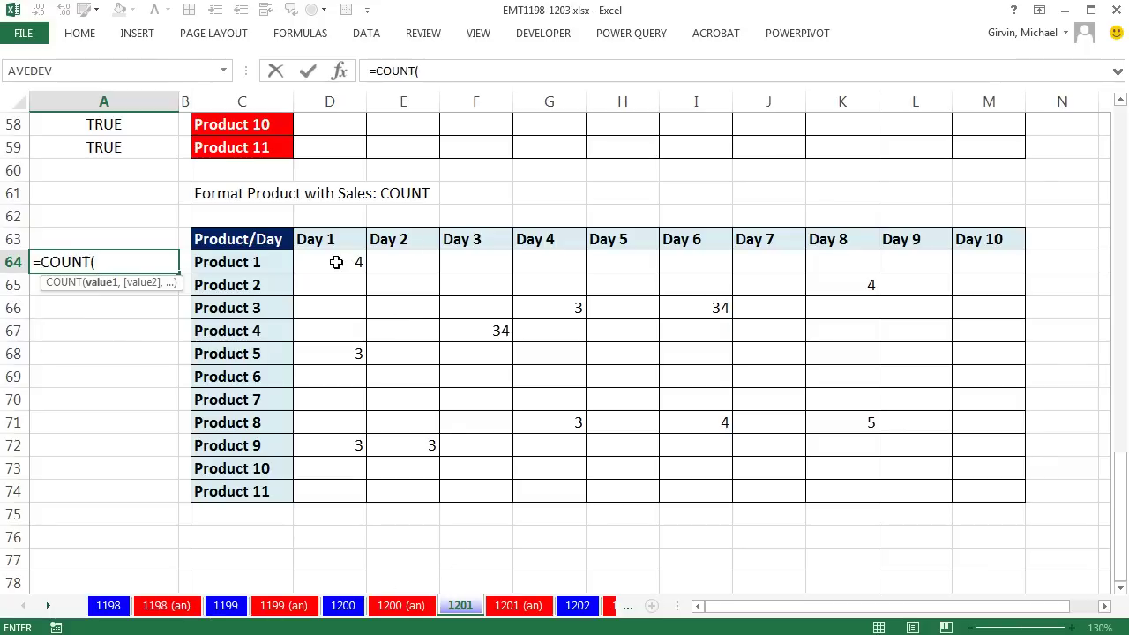
pyautogui.moveTo(335, 262); pyautogui.dragTo(977, 268)
pyautogui.write(')')
pyautogui.hotkey('ctrl', 'Return')
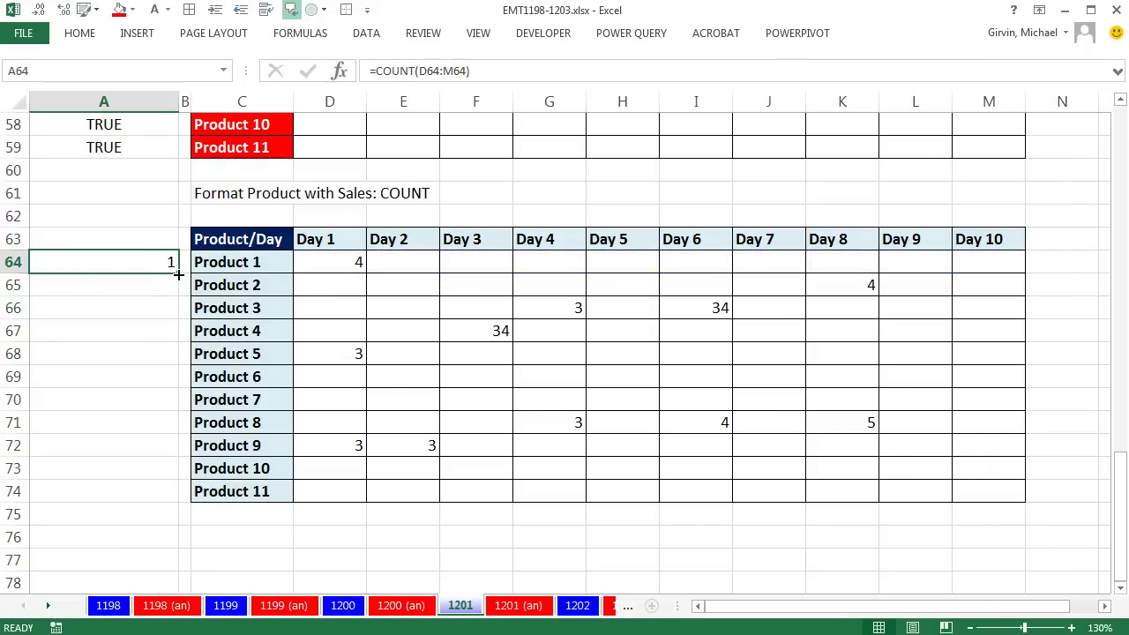
pyautogui.moveTo(178, 274); pyautogui.dragTo(179, 495)
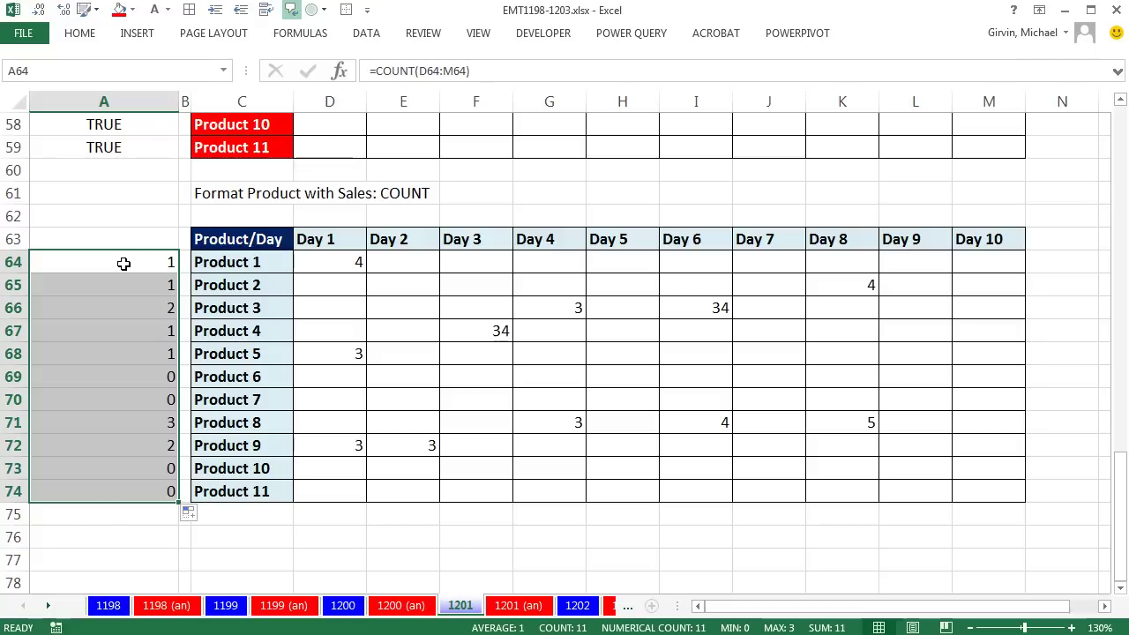
# - Give product names C64:C74 a red fill with white text
pyautogui.moveTo(239, 257); pyautogui.dragTo(261, 492)
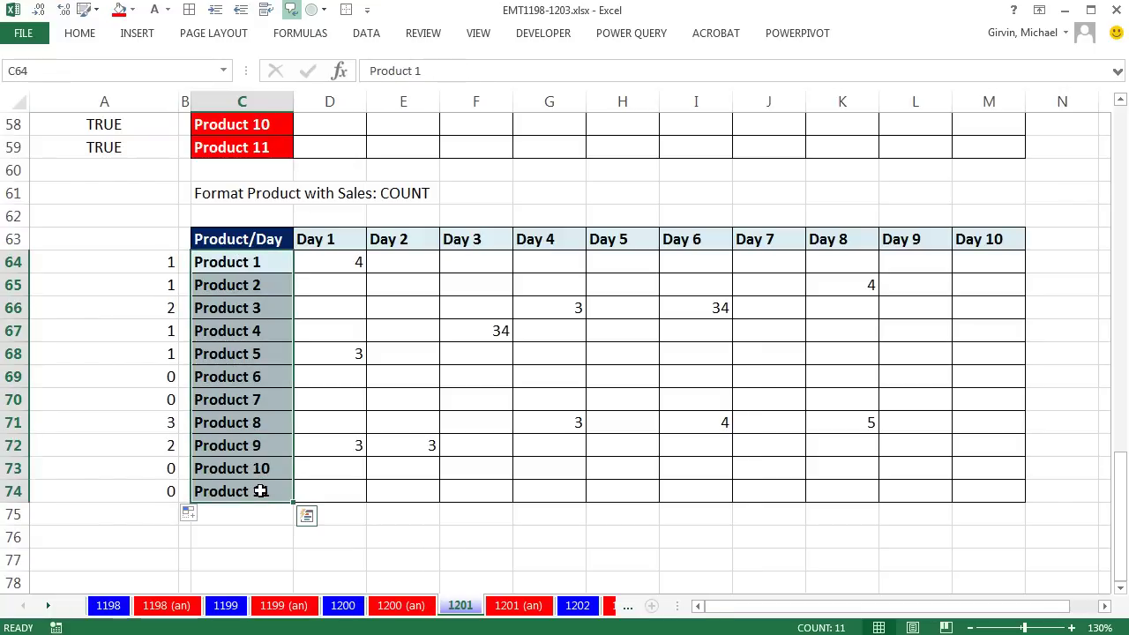
pyautogui.click(119, 10)
pyautogui.click(154, 10)
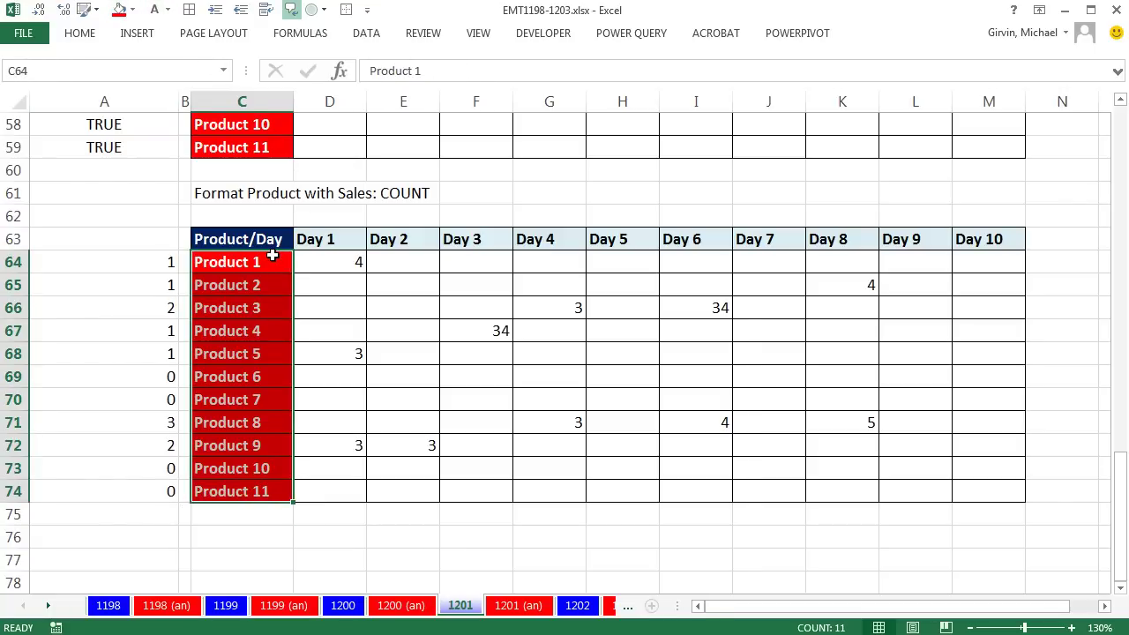
# - Copy the =COUNT(D64:M64) formula text from A64 without changing the cell
pyautogui.doubleClick(151, 262)
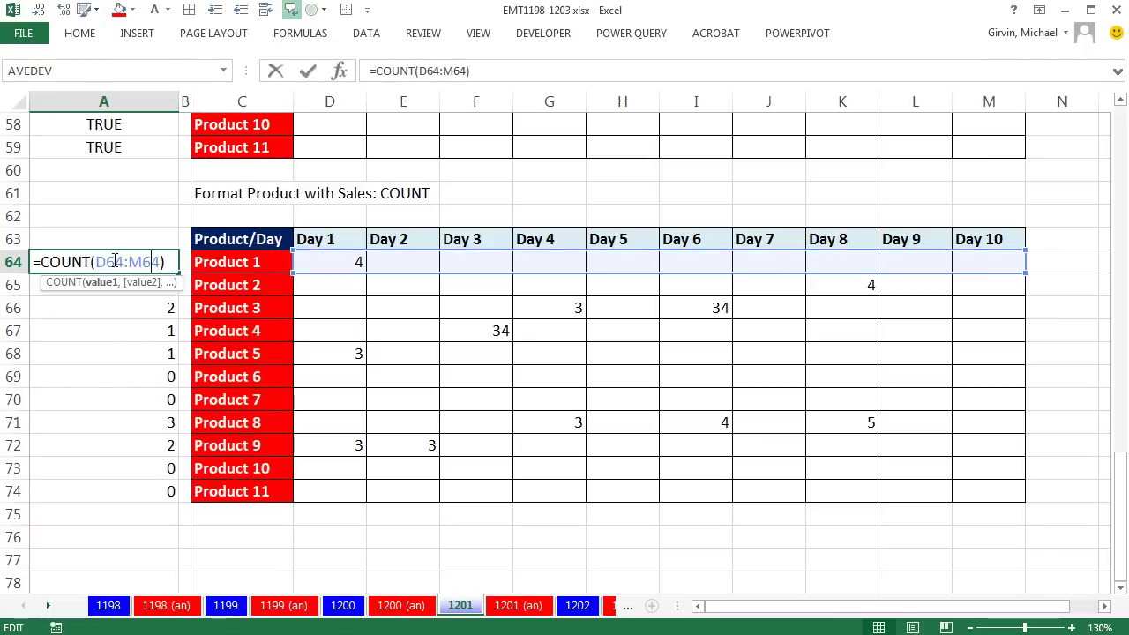
pyautogui.moveTo(35, 263); pyautogui.dragTo(252, 491)
pyautogui.hotkey('ctrl', 'c')
pyautogui.press('Escape')
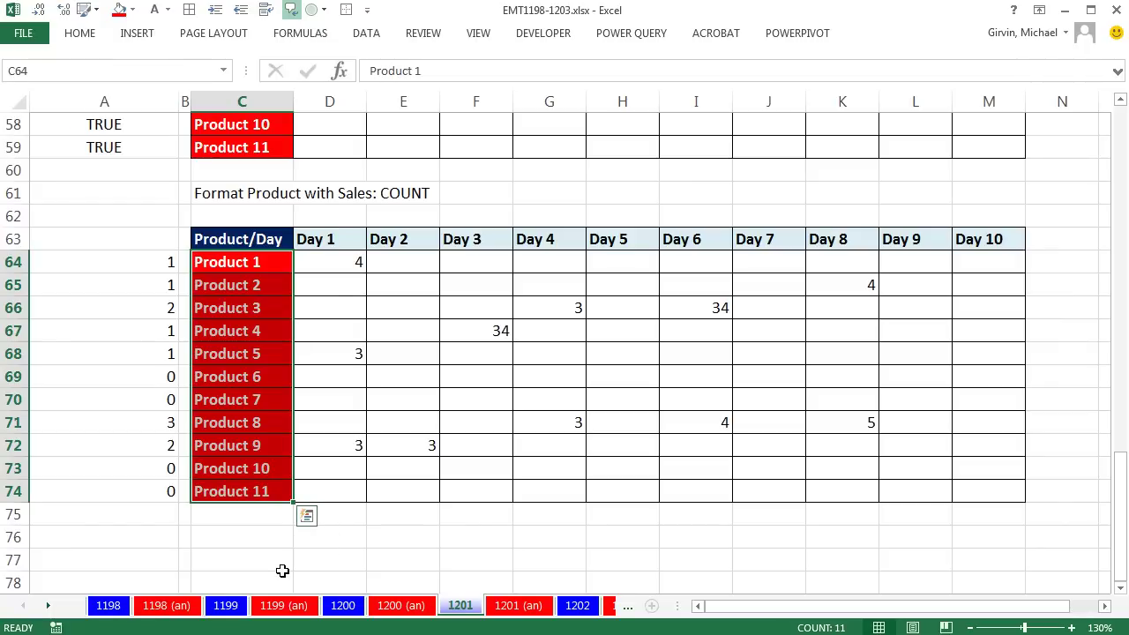
# - Start a new formula-based conditional formatting rule using =COUNT(D64:M64)
pyautogui.press('alt')
pyautogui.press('h')
pyautogui.press('l')
pyautogui.press('n')
pyautogui.press('Down')
pyautogui.press('Down')
pyautogui.press('Down')
pyautogui.press('Down')
pyautogui.press('Down')
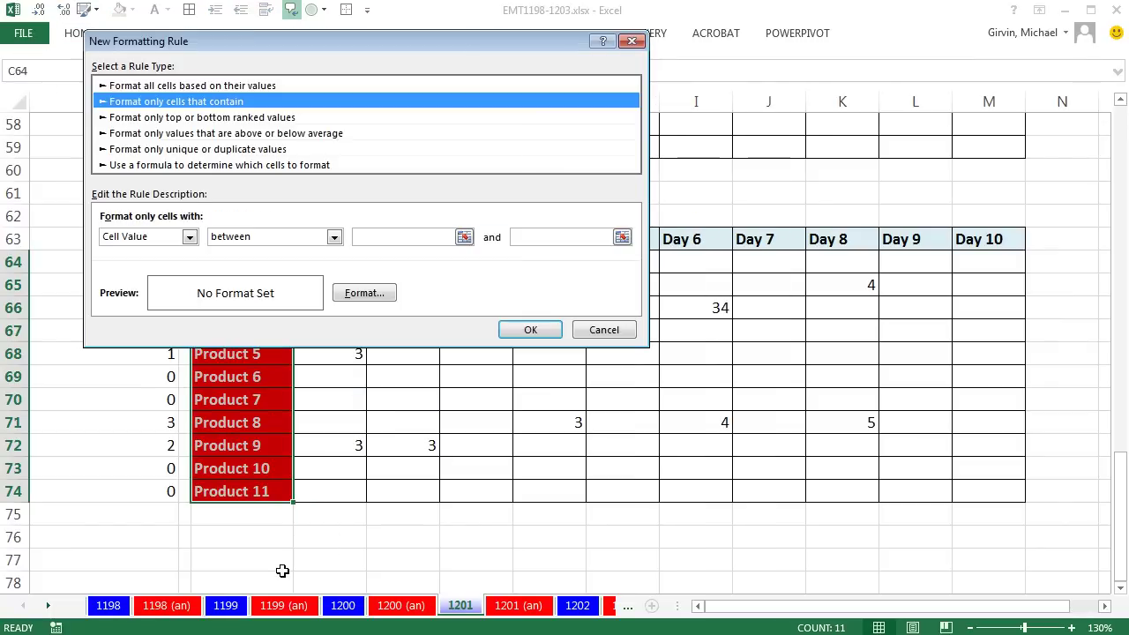
pyautogui.press('Tab')
pyautogui.hotkey('ctrl', 'v')
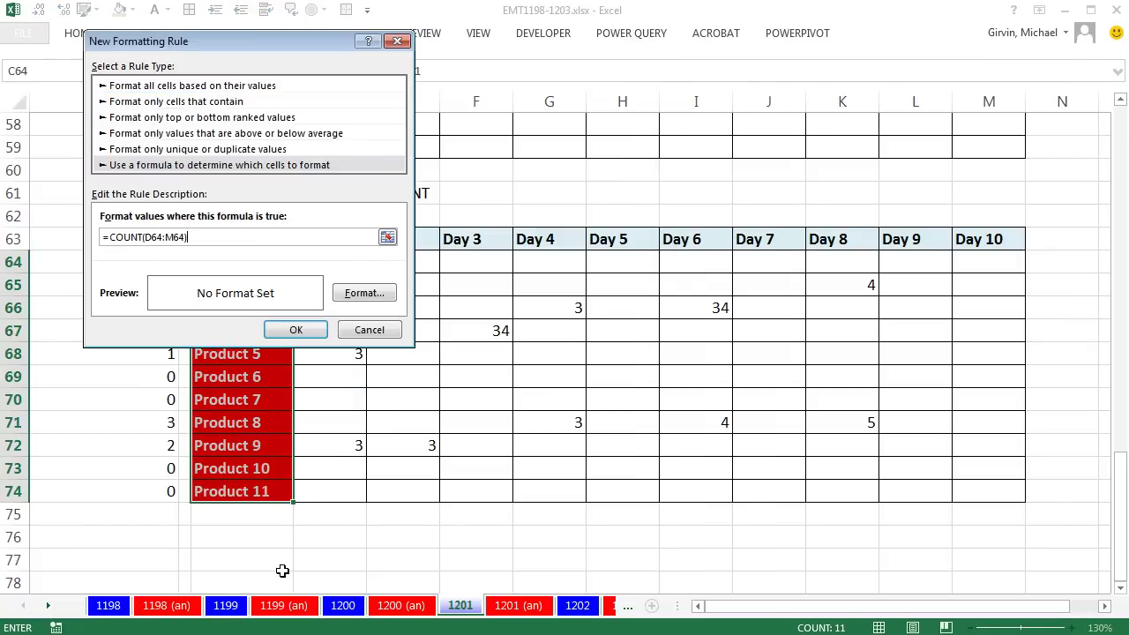
# - Format the rule with light blue fill, bold text and automatic font colour, then apply it
pyautogui.click(370, 295)
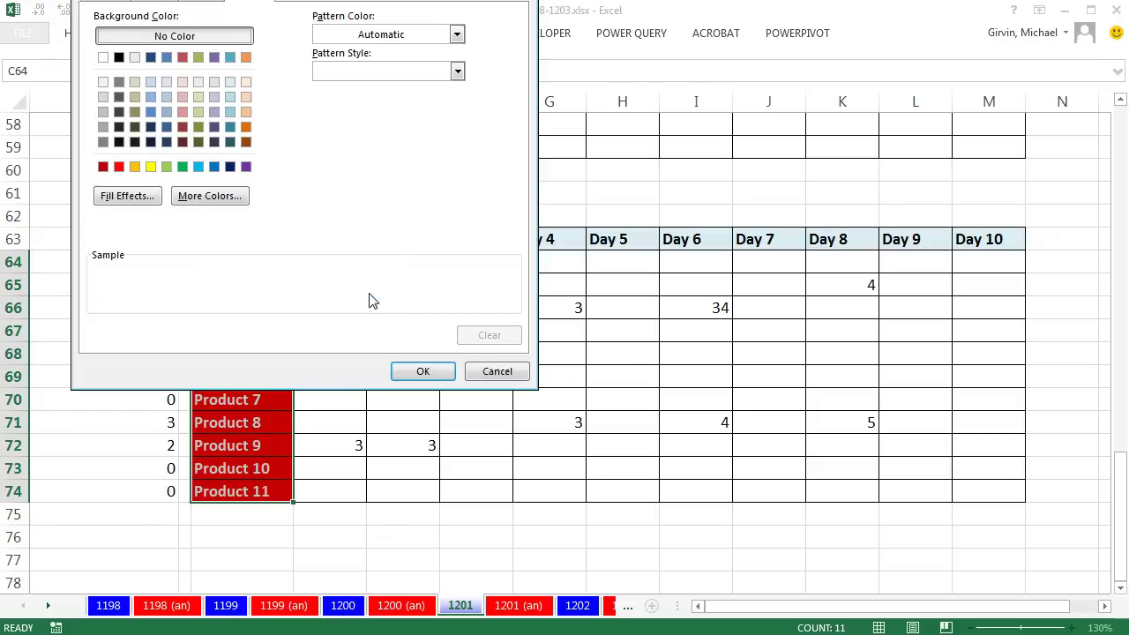
pyautogui.click(230, 96)
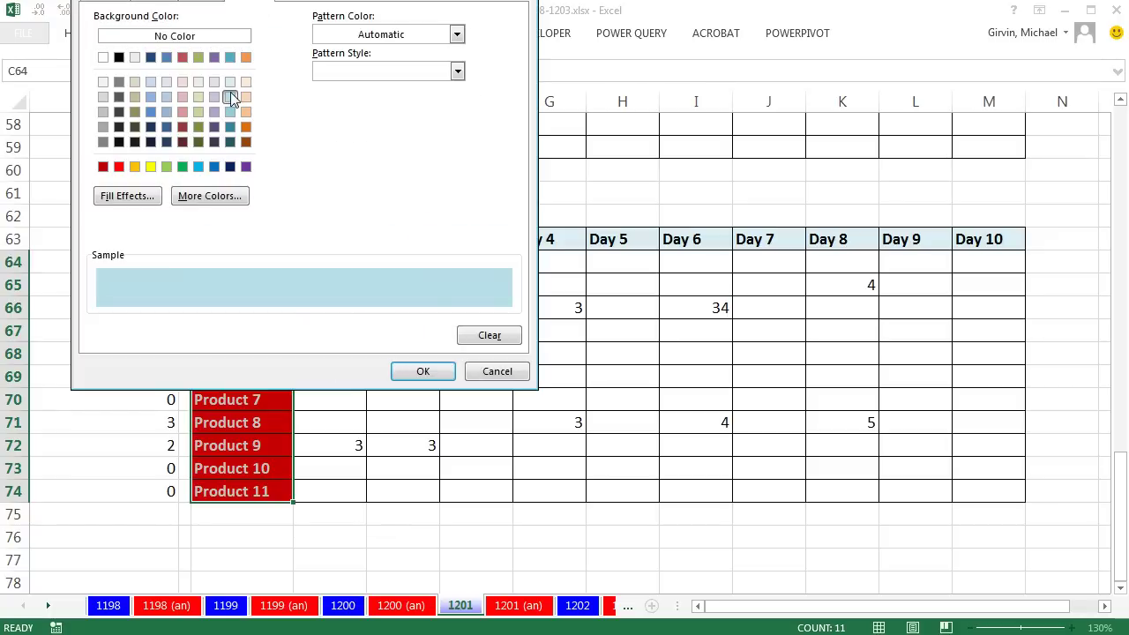
pyautogui.click(176, 4)
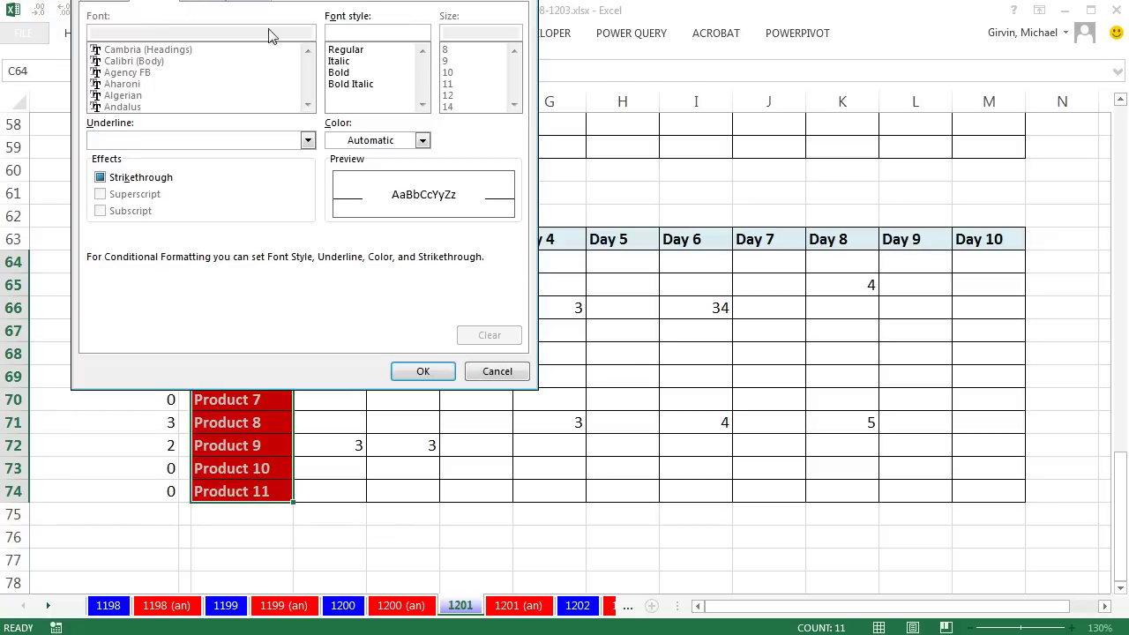
pyautogui.click(350, 76)
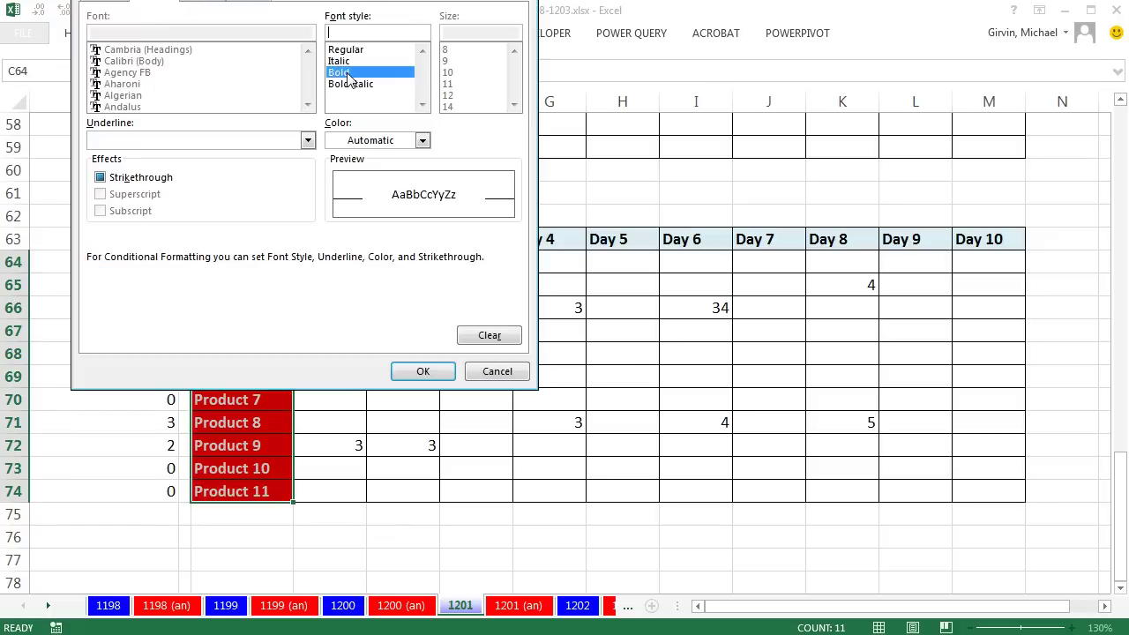
pyautogui.click(335, 143)
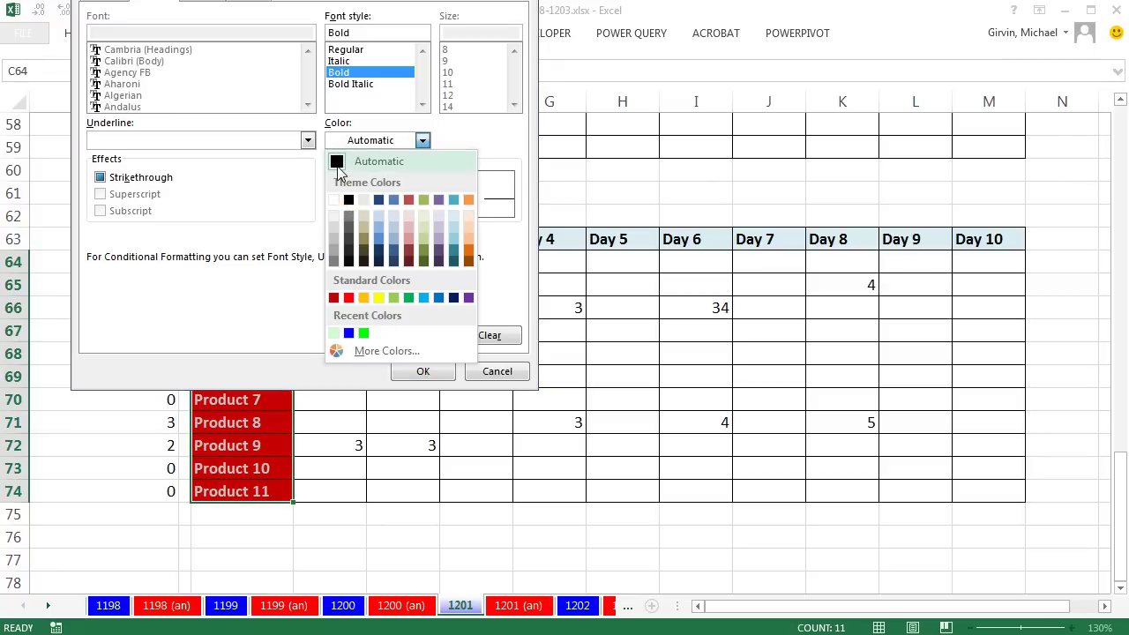
pyautogui.click(338, 161)
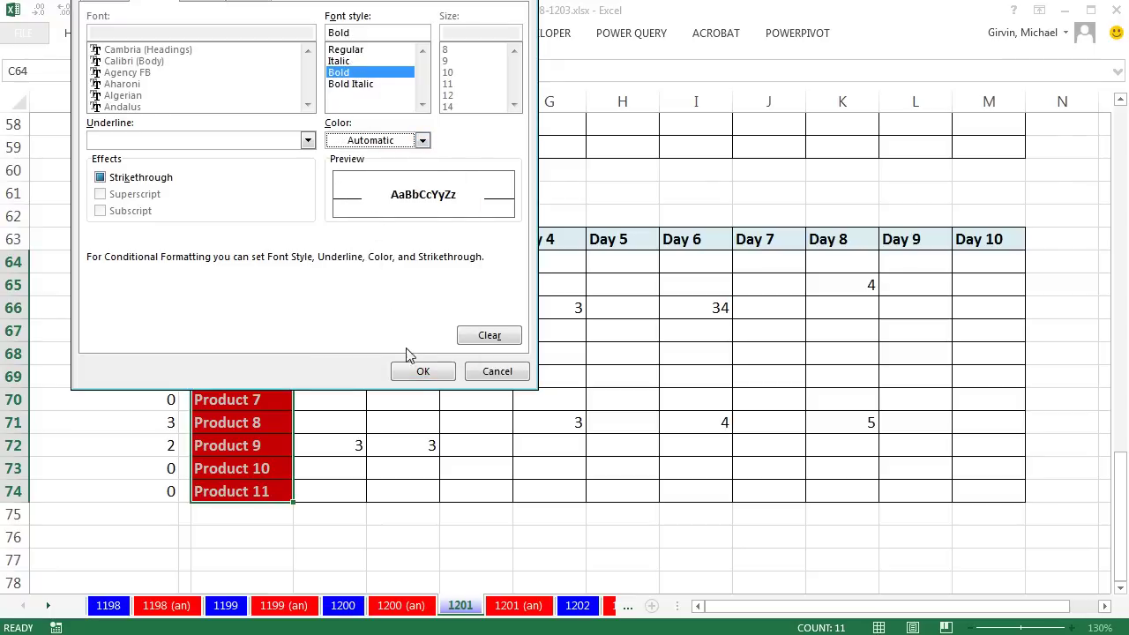
pyautogui.click(422, 371)
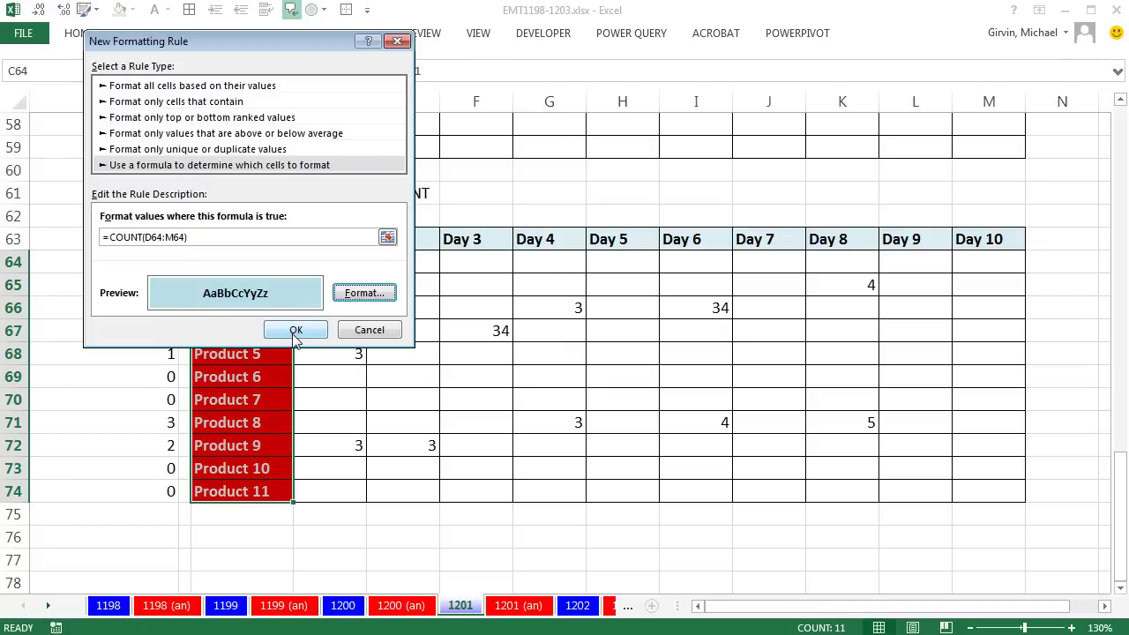
pyautogui.click(296, 331)
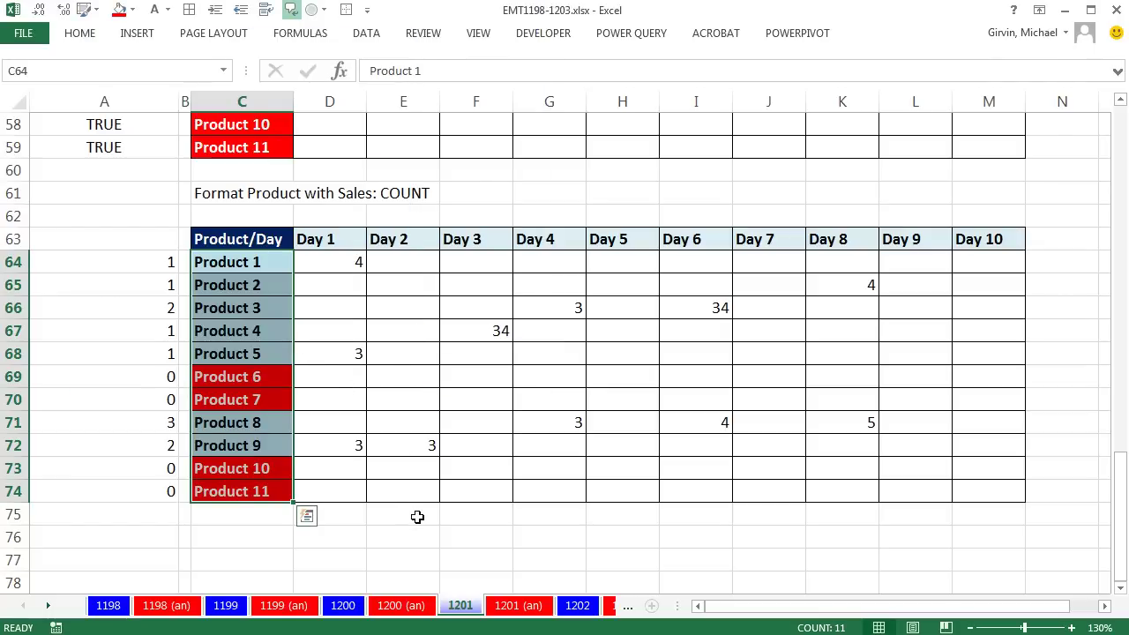
# - Enter a Day 1 sale of 5 in D69 for Product 6
pyautogui.click(417, 517)
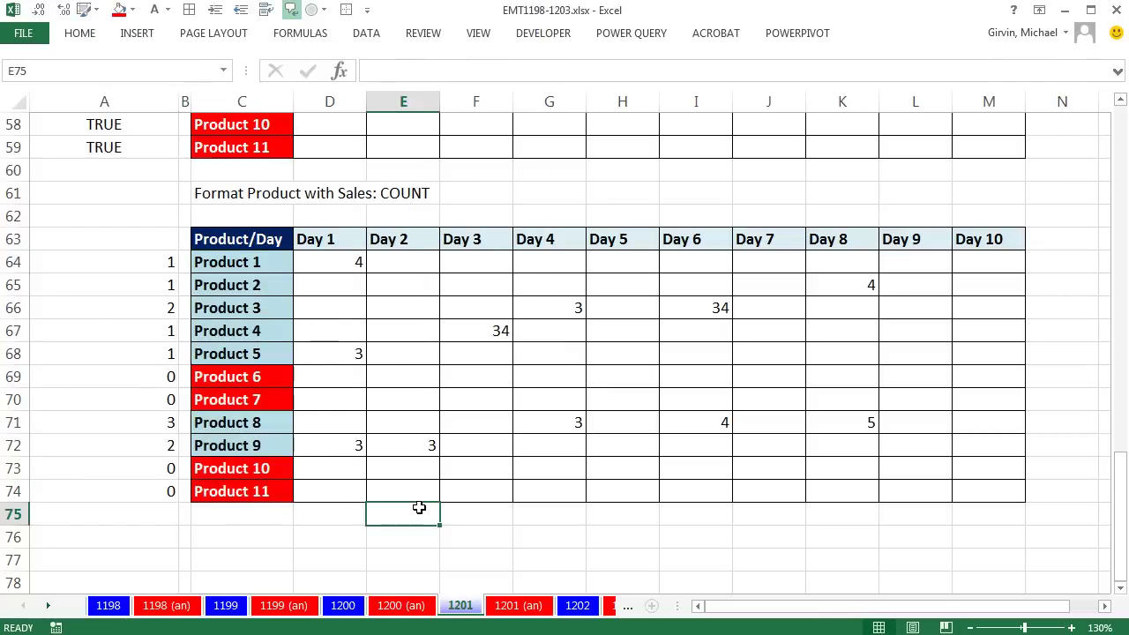
pyautogui.click(351, 379)
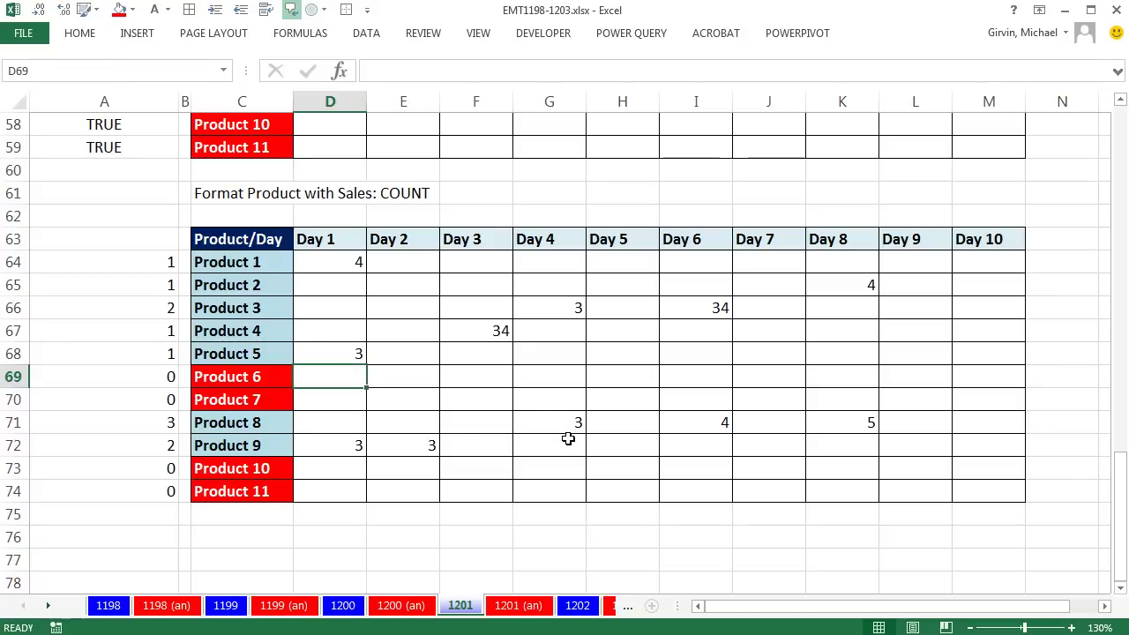
pyautogui.write('5')
pyautogui.press('Return')
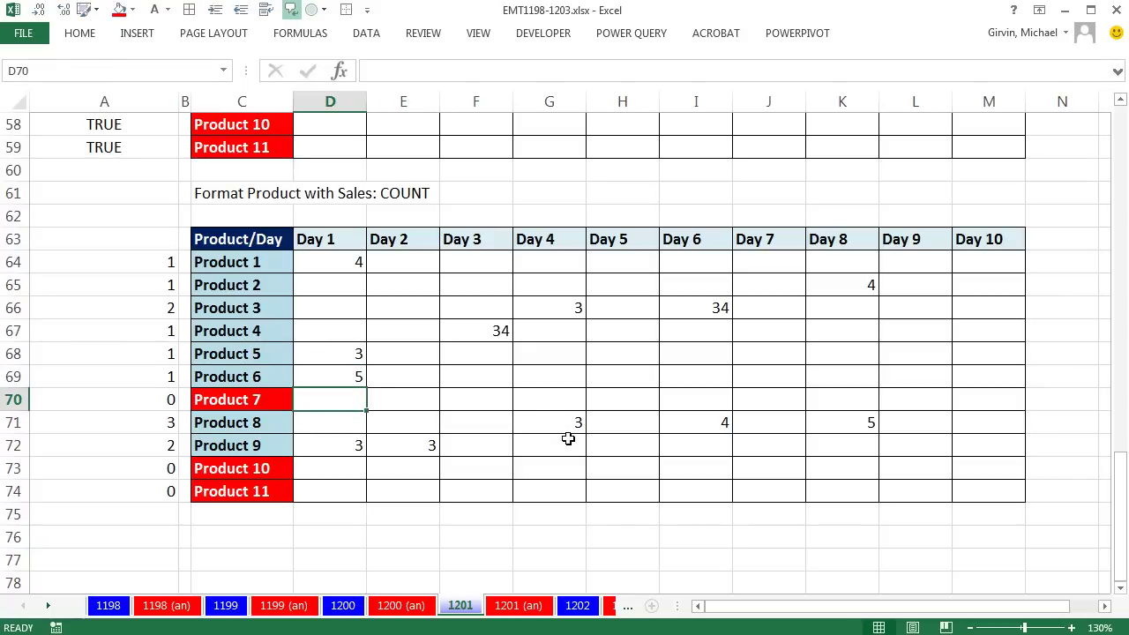